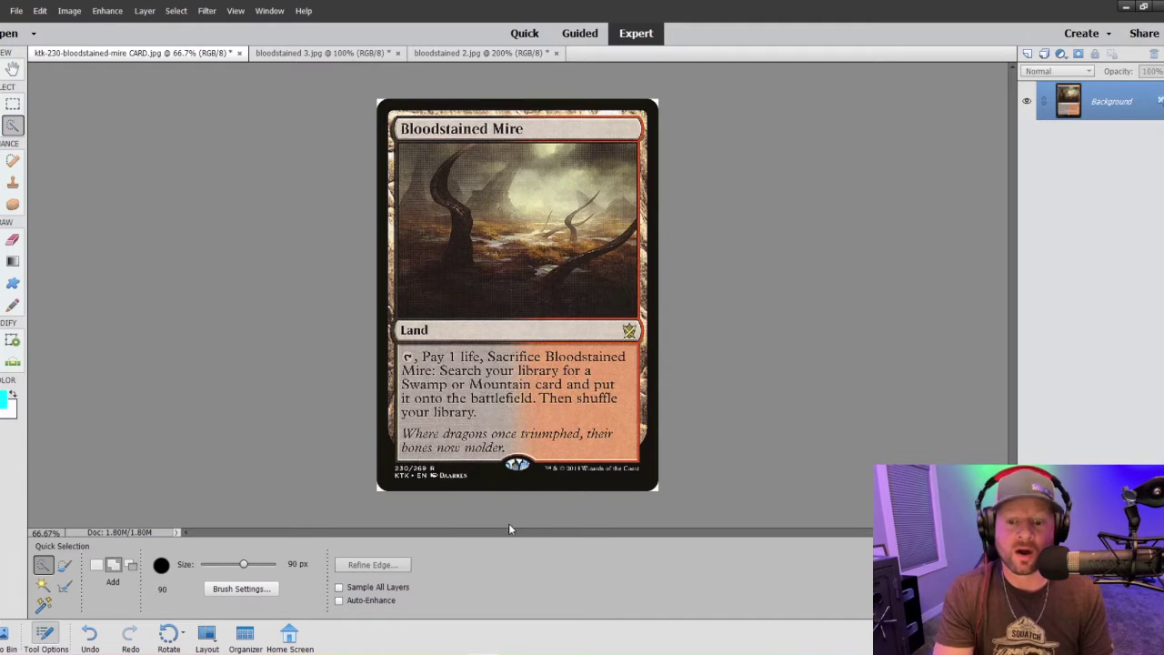
Step: View the bloodstained 3.jpg artwork and switch to Chrome to compare the Bloodstained Mire printings on Scryfall, returning to the image editor
{"action": "left_click", "coordinate": [326, 52]}
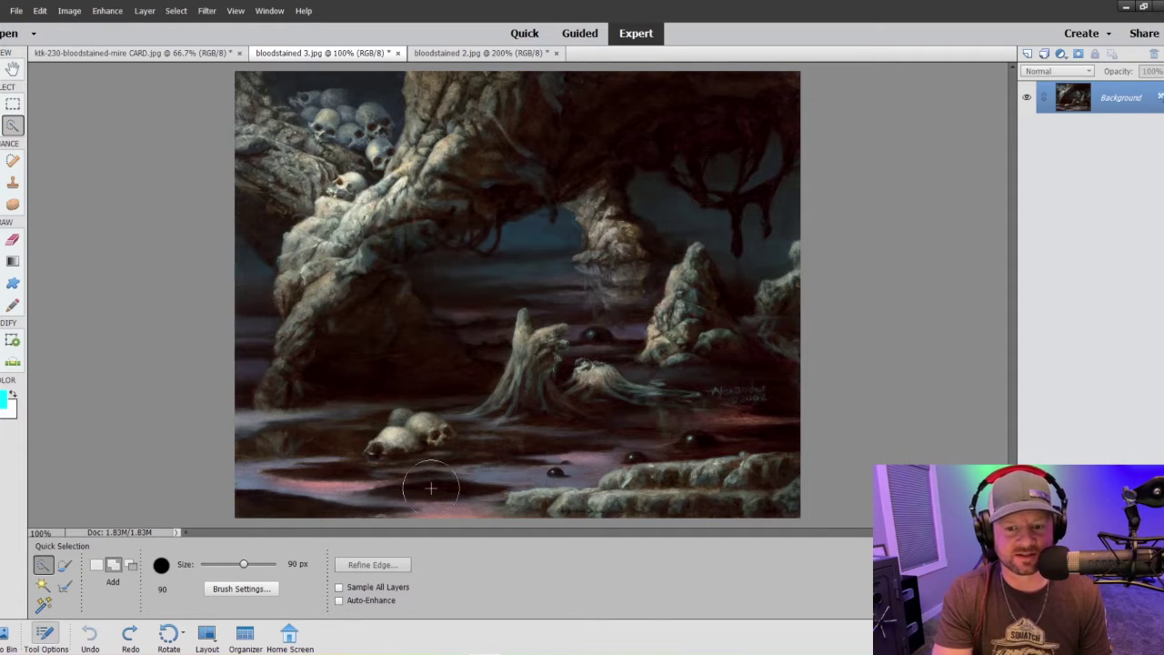
{"action": "left_click", "coordinate": [391, 654]}
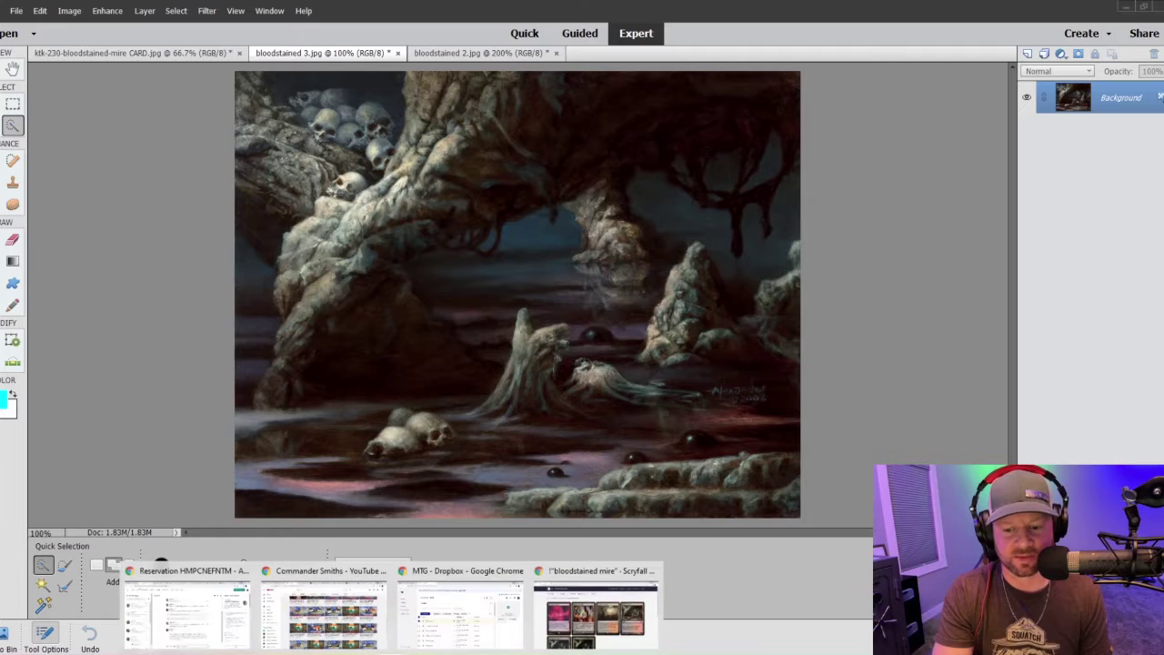
{"action": "left_click", "coordinate": [596, 619]}
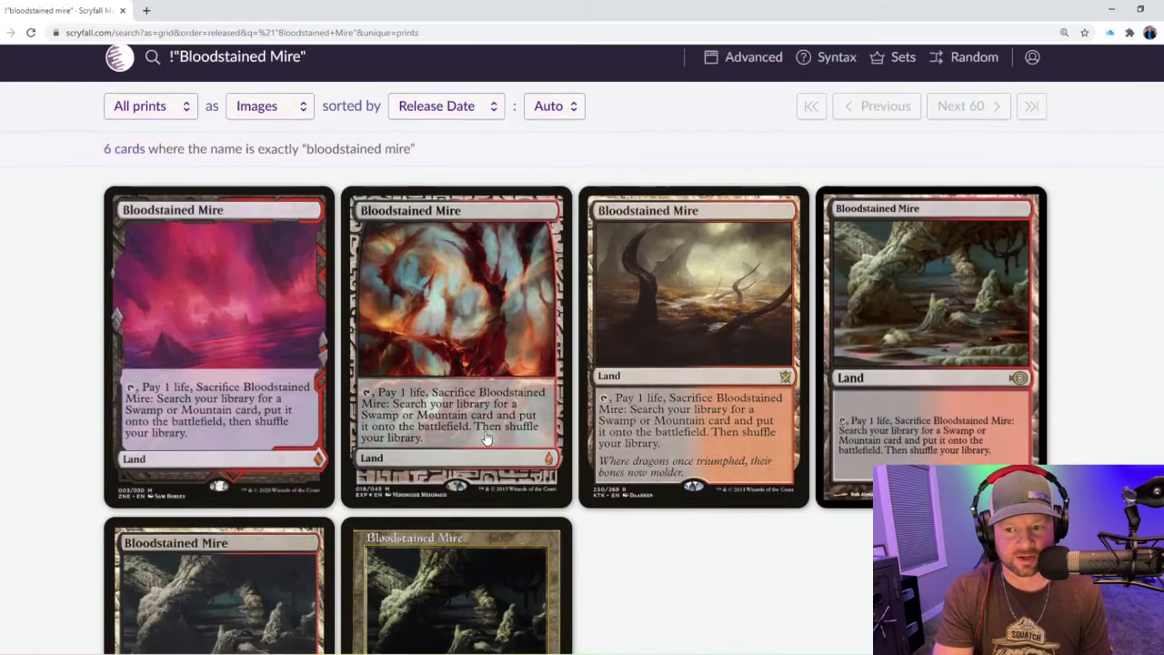
{"action": "scroll", "coordinate": [473, 436], "scroll_direction": "down", "scroll_amount": 3}
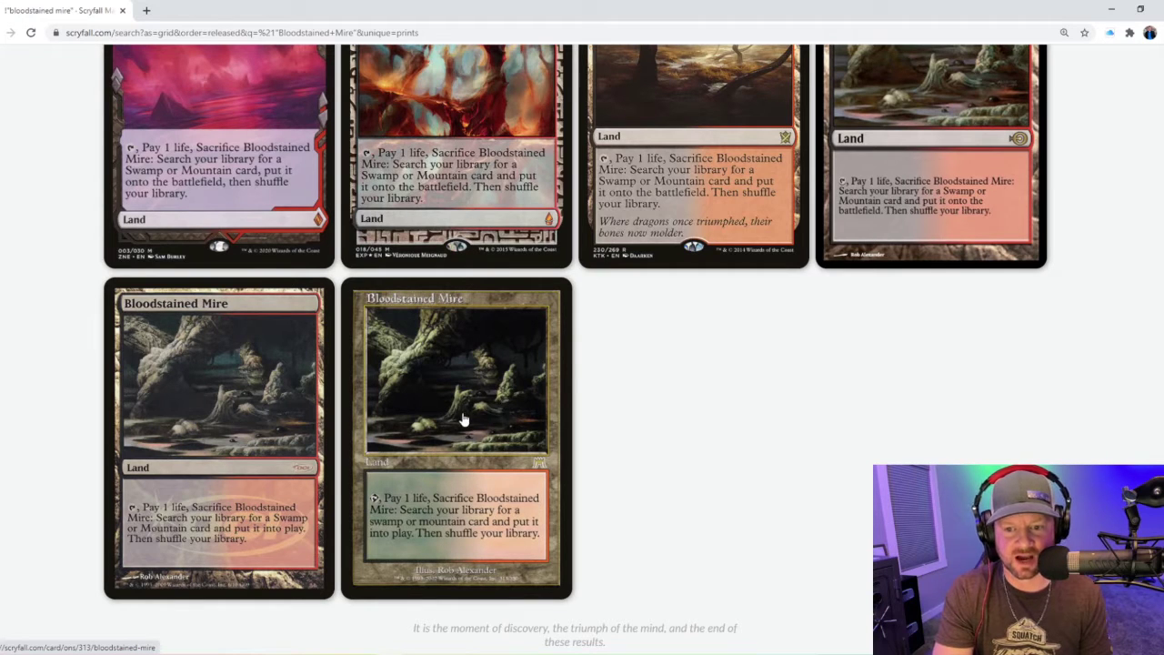
{"action": "scroll", "coordinate": [864, 227], "scroll_direction": "up", "scroll_amount": 3}
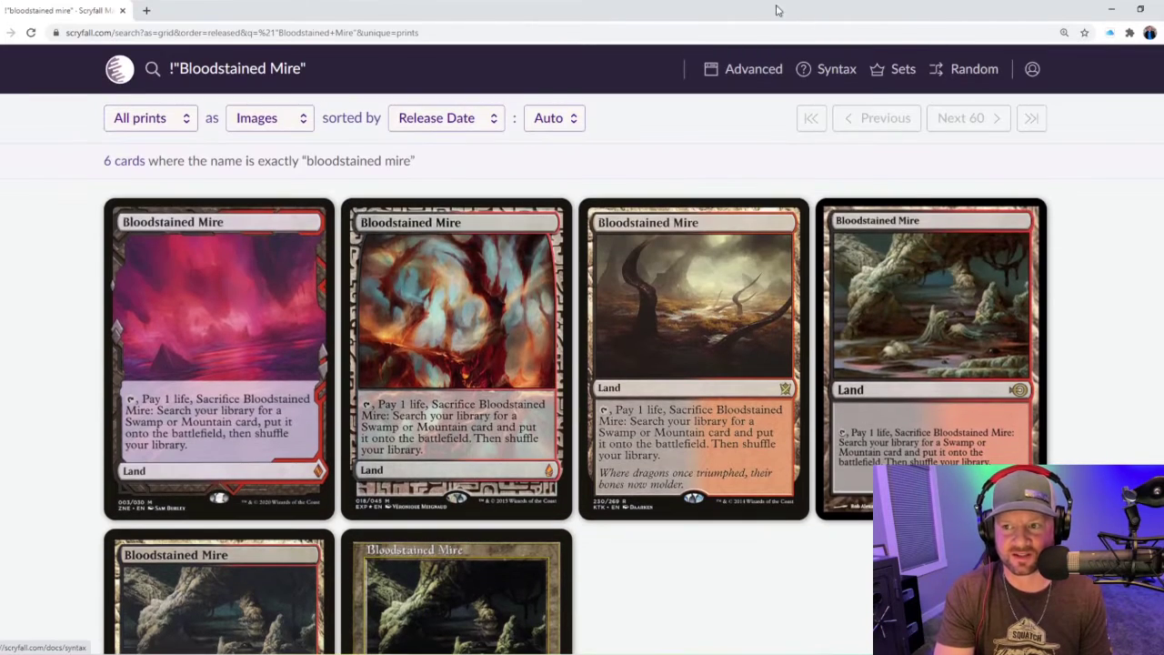
{"action": "left_click", "coordinate": [1117, 11]}
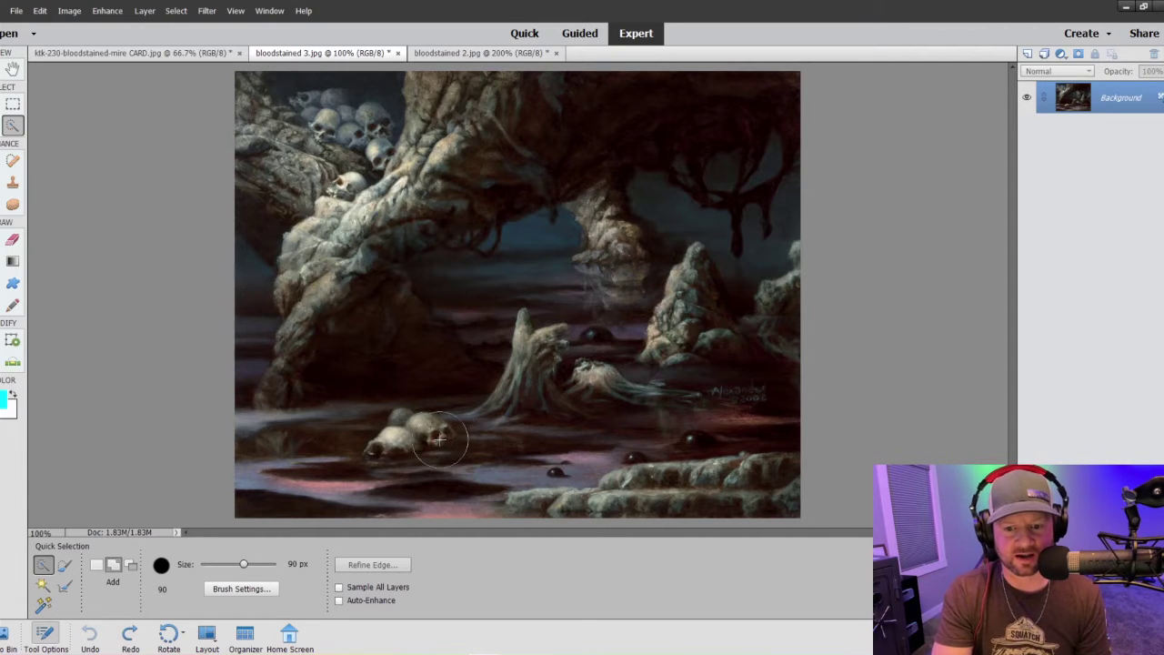
Step: In the ktk-230-bloodstained-mire CARD.jpg image, select the whole rules text box with the 90 px Quick Selection brush
{"action": "left_click", "coordinate": [146, 53]}
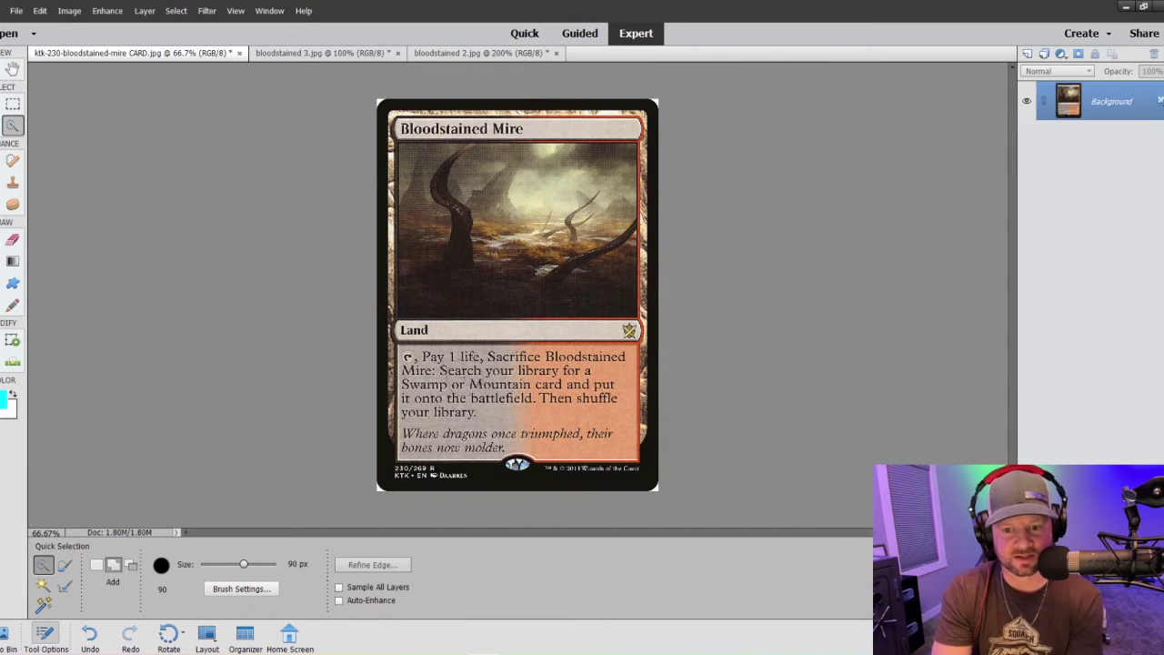
{"action": "mouse_move", "coordinate": [423, 382]}
{"action": "left_mouse_down"}
{"action": "mouse_move", "coordinate": [582, 409]}
{"action": "mouse_move", "coordinate": [478, 411]}
{"action": "left_mouse_up"}
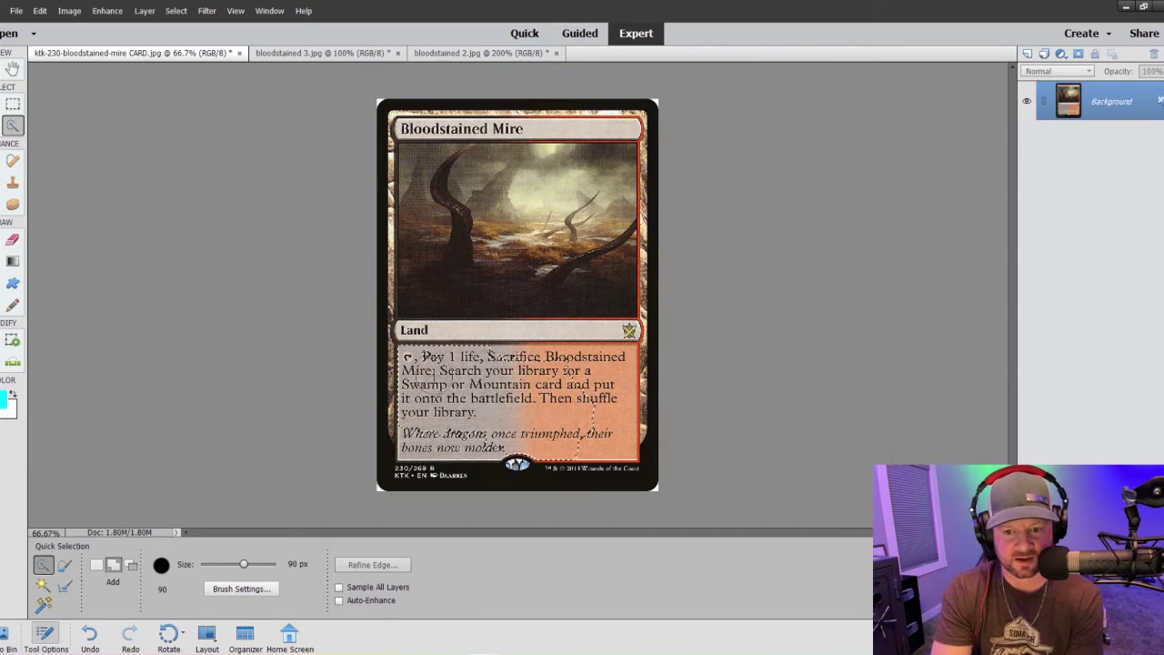
{"action": "left_click_drag", "start_coordinate": [502, 368], "coordinate": [584, 393]}
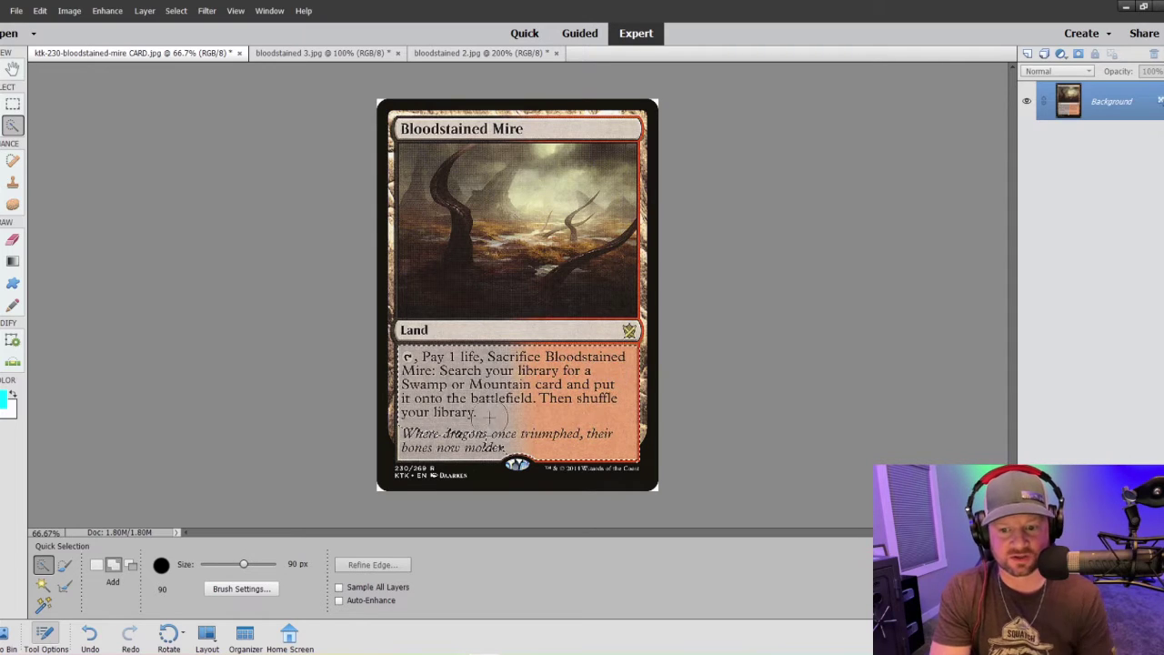
{"action": "left_click_drag", "start_coordinate": [437, 430], "coordinate": [421, 437]}
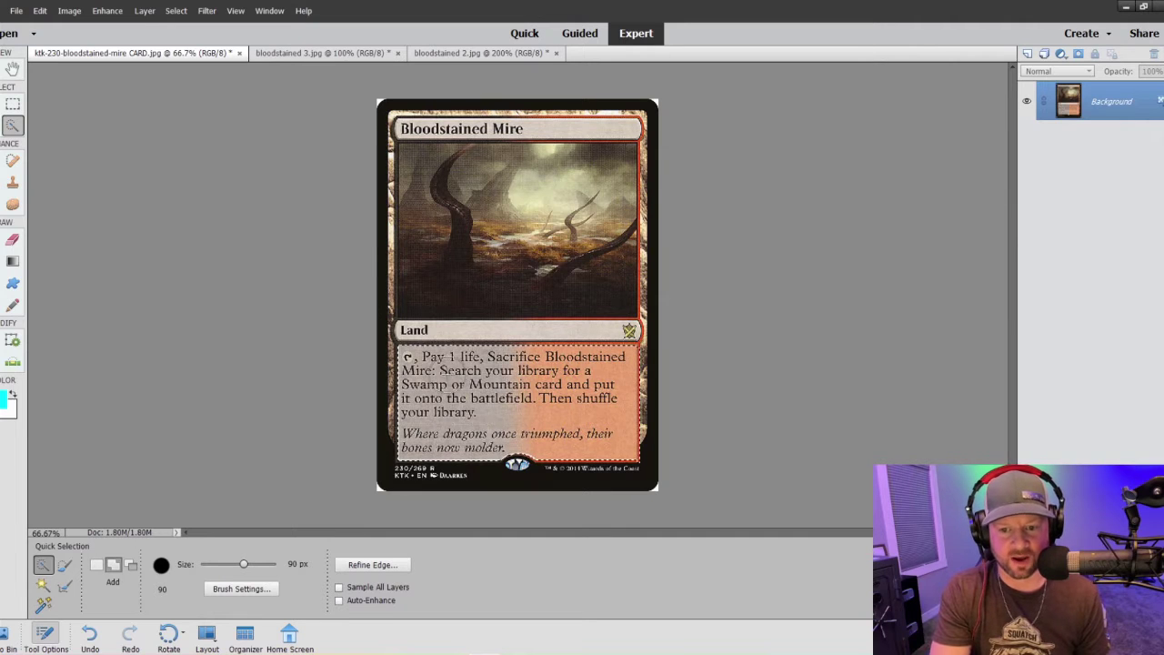
Step: Add the Land type bar and its lettering to the selection, reducing the Quick Selection brush to 45 px
{"action": "key", "text": "ctrl+equal"}
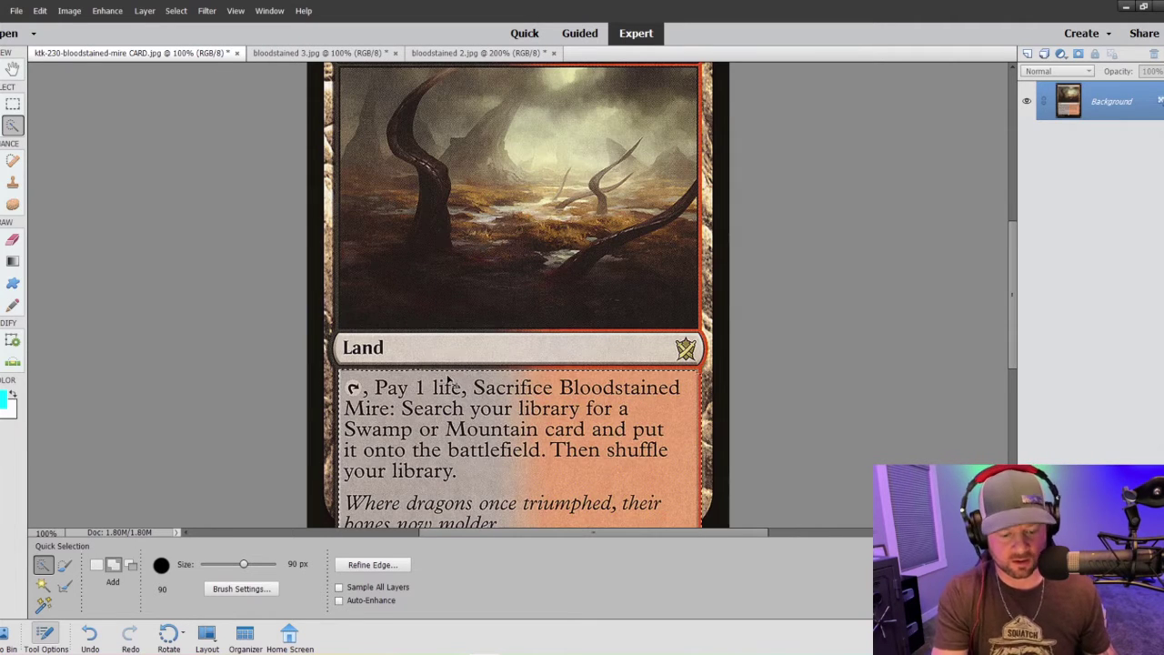
{"action": "key", "text": "ctrl+equal"}
{"action": "scroll", "coordinate": [442, 371], "scroll_direction": "down", "scroll_amount": 3}
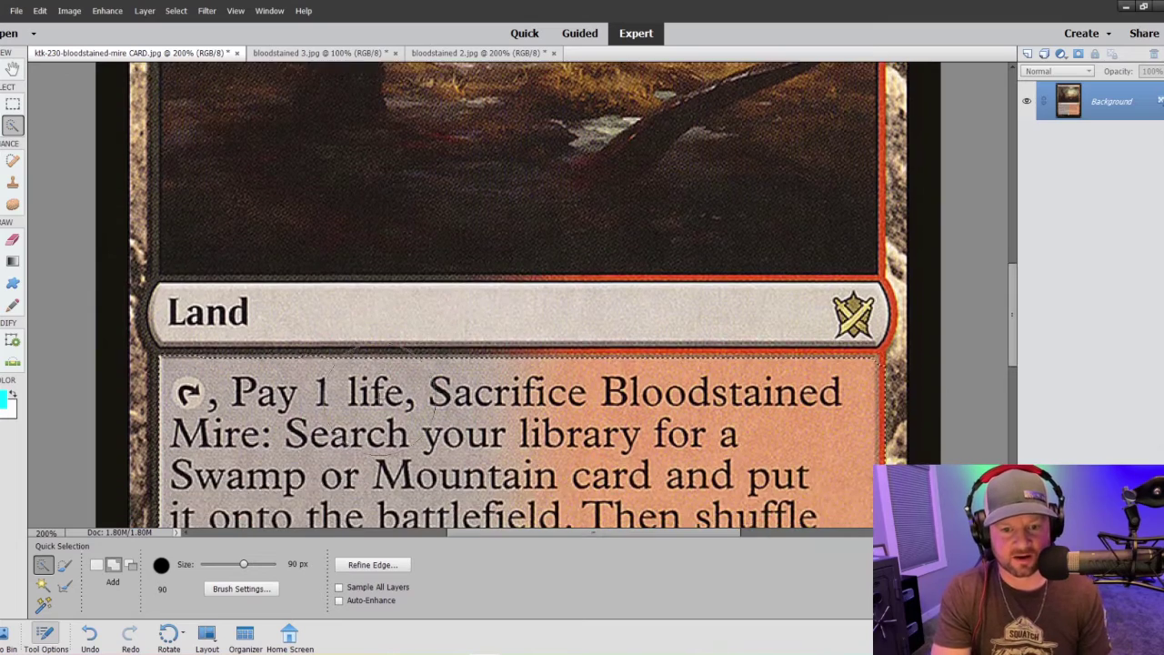
{"action": "scroll", "coordinate": [383, 405], "scroll_direction": "down", "scroll_amount": 1}
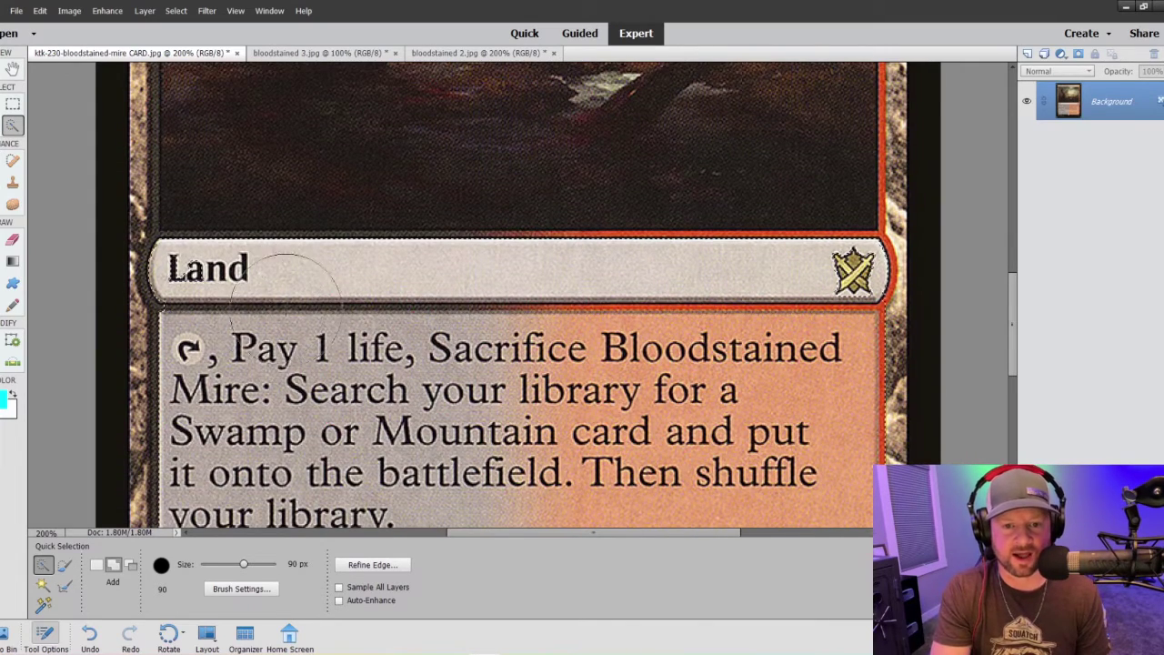
{"action": "key", "text": "bracketleft"}
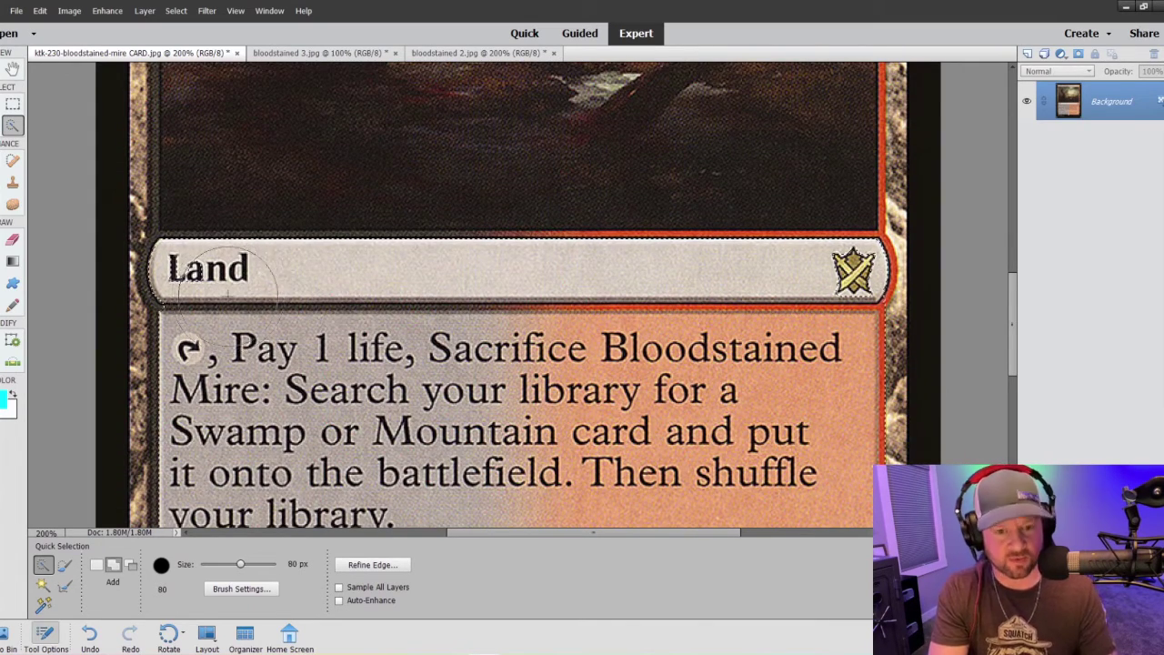
{"action": "key", "text": "bracketleft"}
{"action": "key", "text": "bracketleft"}
{"action": "key", "text": "bracketleft"}
{"action": "key", "text": "bracketleft"}
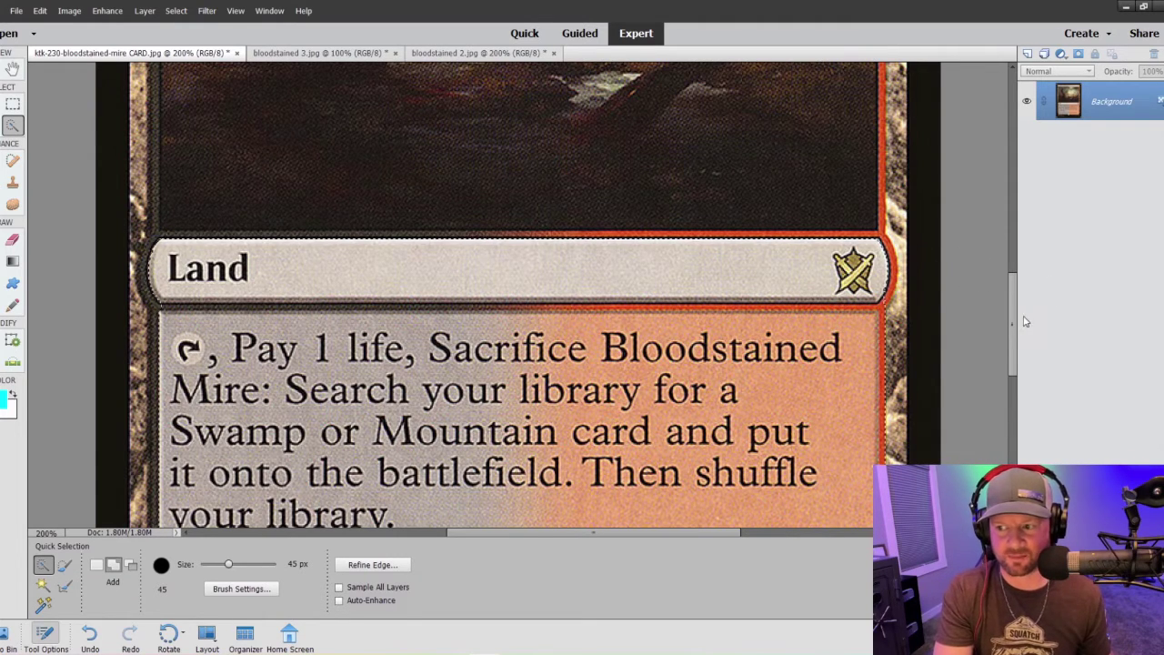
Step: Add the Bloodstained Mire title bar to the selection with the brush reduced to 30 px, and check the selection edges down the card
{"action": "left_click_drag", "start_coordinate": [1012, 321], "coordinate": [1000, 160]}
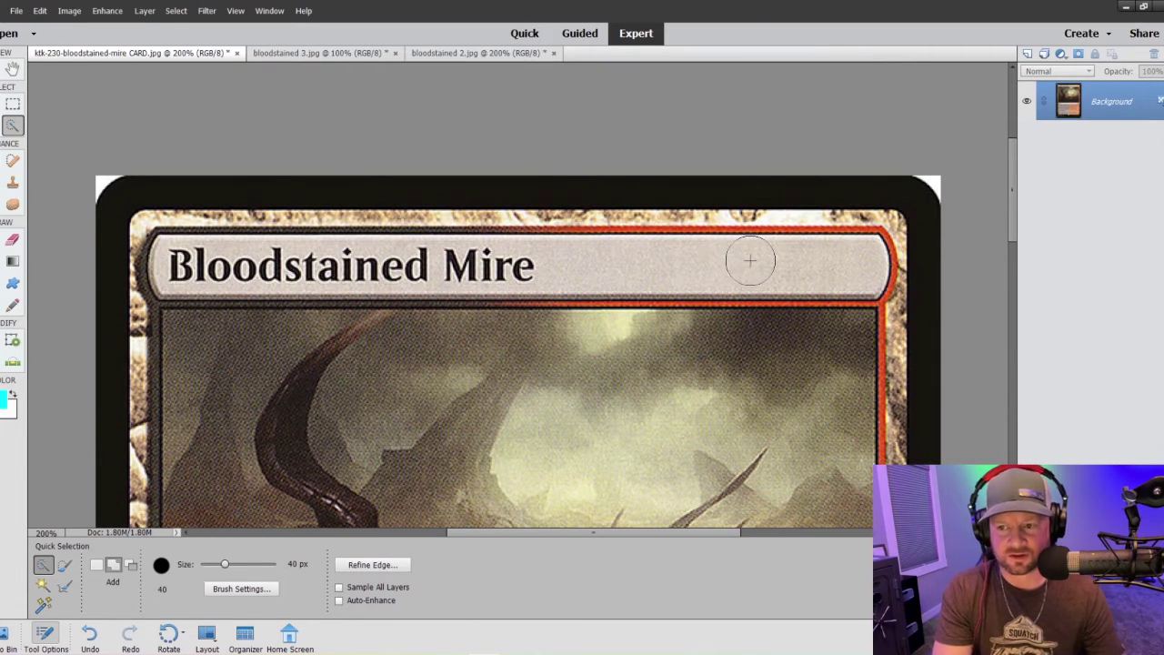
{"action": "left_click_drag", "start_coordinate": [741, 263], "coordinate": [191, 264]}
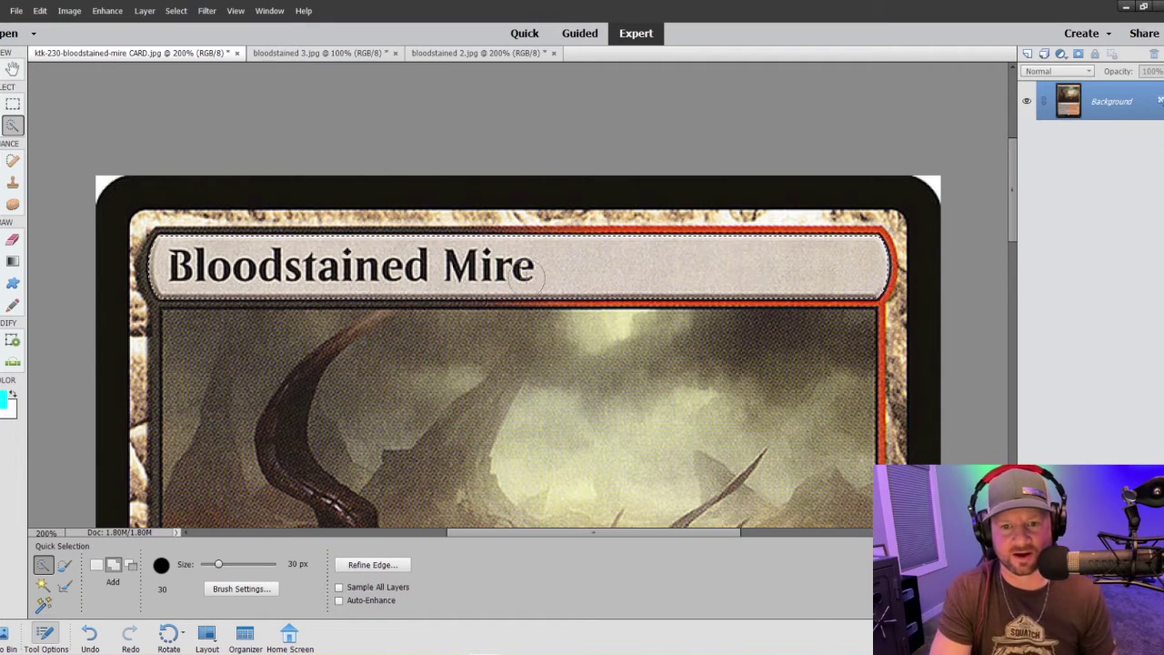
{"action": "scroll", "coordinate": [205, 273], "scroll_direction": "down", "scroll_amount": 10}
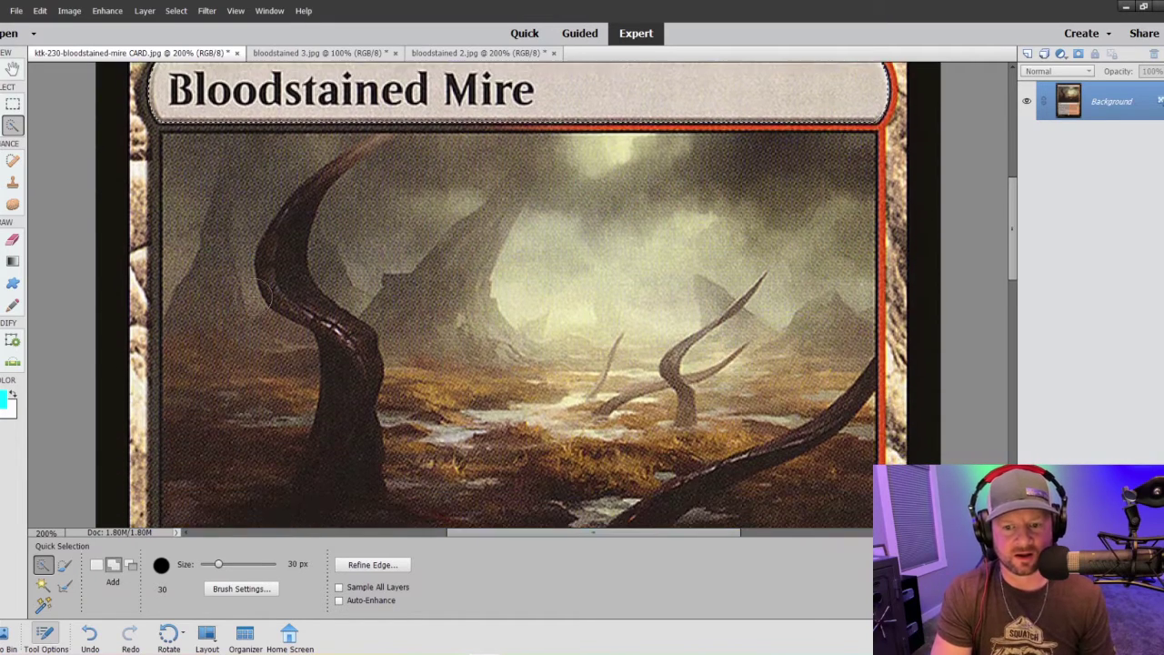
{"action": "scroll", "coordinate": [268, 301], "scroll_direction": "down", "scroll_amount": 10}
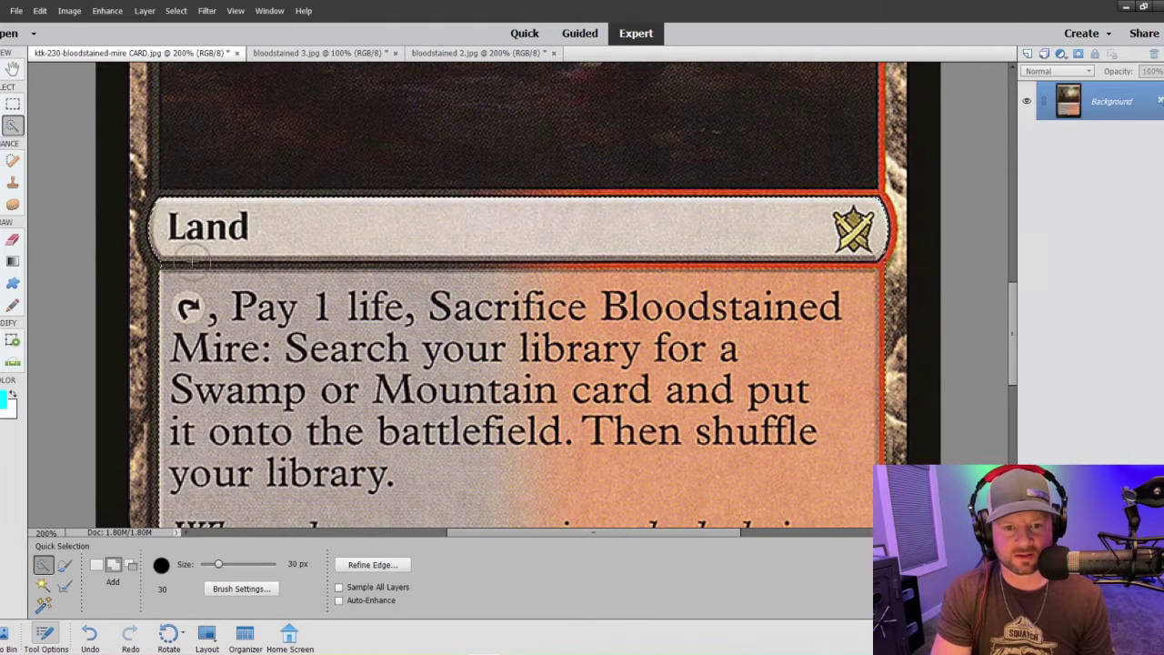
{"action": "scroll", "coordinate": [828, 253], "scroll_direction": "down", "scroll_amount": 1}
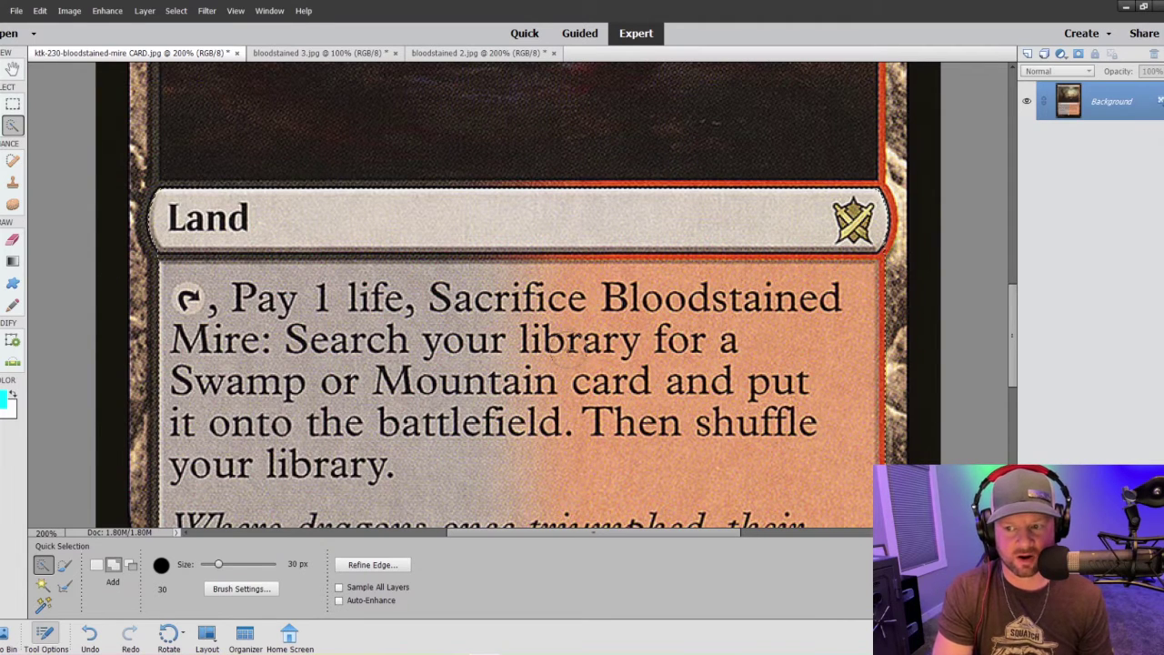
{"action": "scroll", "coordinate": [546, 332], "scroll_direction": "down", "scroll_amount": 2}
{"action": "scroll", "coordinate": [545, 323], "scroll_direction": "down", "scroll_amount": 3}
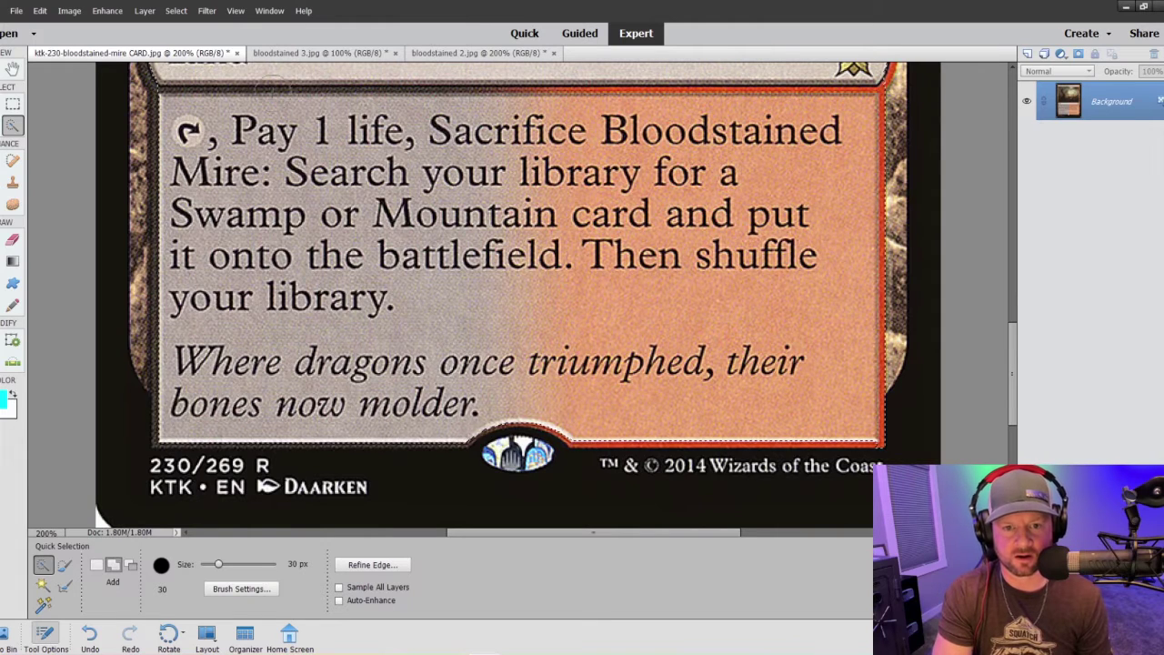
Step: Copy the selected title bar, type bar and text box, and paste them into bloodstained 3.jpg as a new layer
{"action": "left_click", "coordinate": [320, 55]}
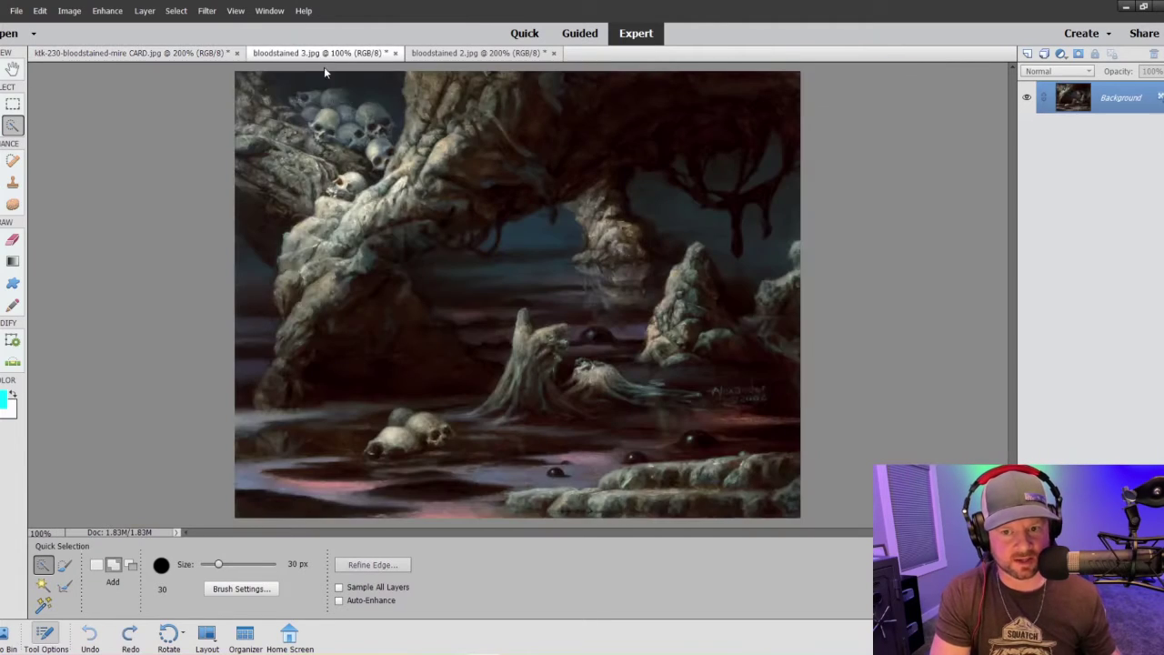
{"action": "left_click", "coordinate": [196, 55]}
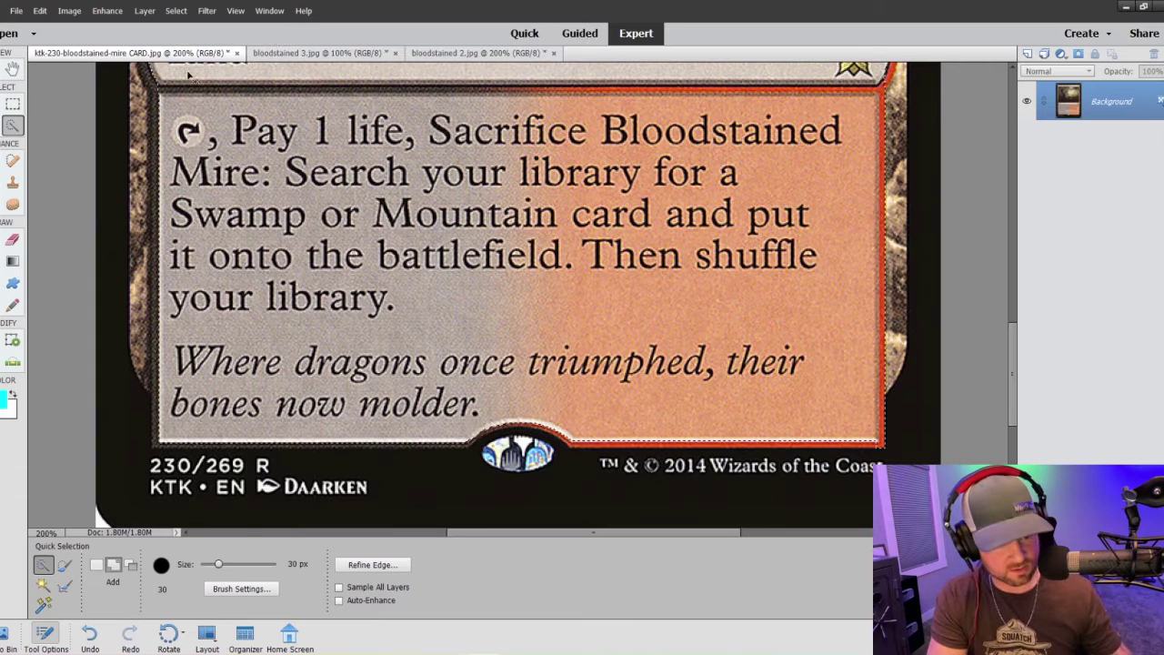
{"action": "left_click", "coordinate": [317, 53]}
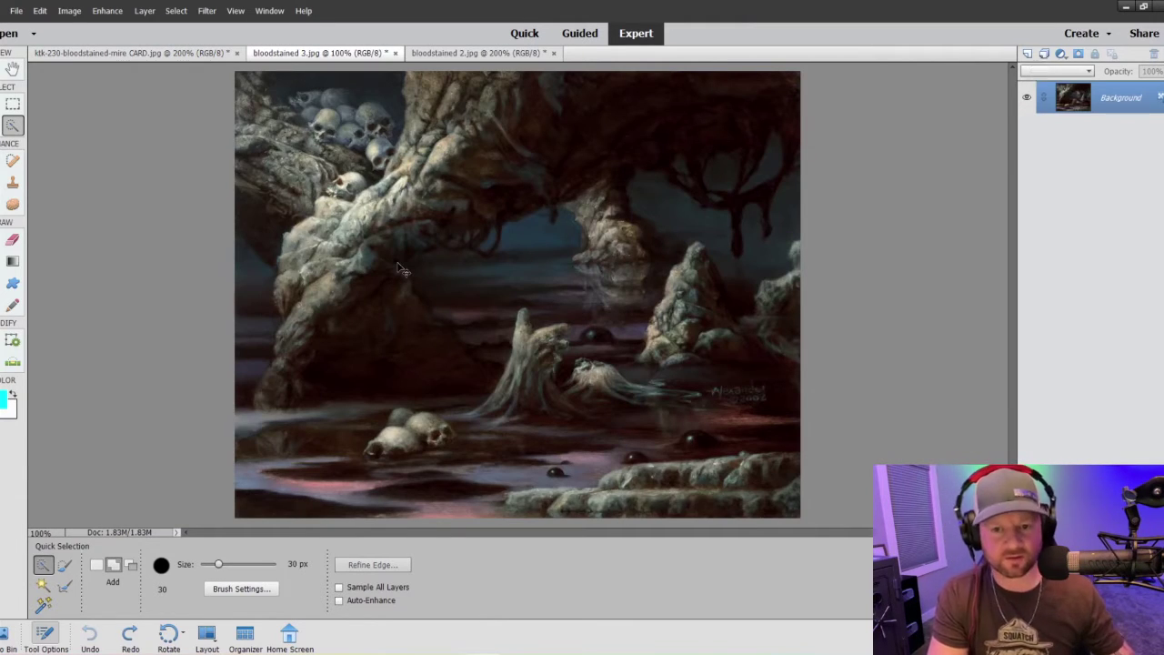
{"action": "key", "text": "ctrl+v"}
Step: Scale the pasted card layer proportionally to 72.68% and place it over the left-centre part of the artwork
{"action": "key", "text": "v"}
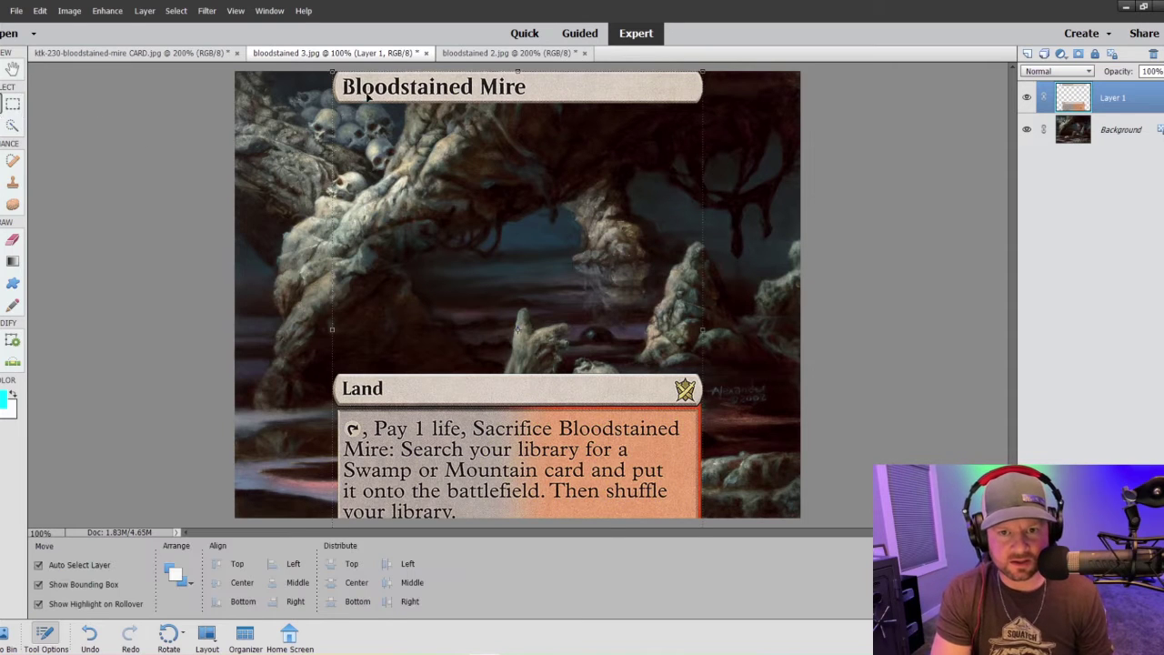
{"action": "left_click_drag", "start_coordinate": [333, 71], "coordinate": [348, 139]}
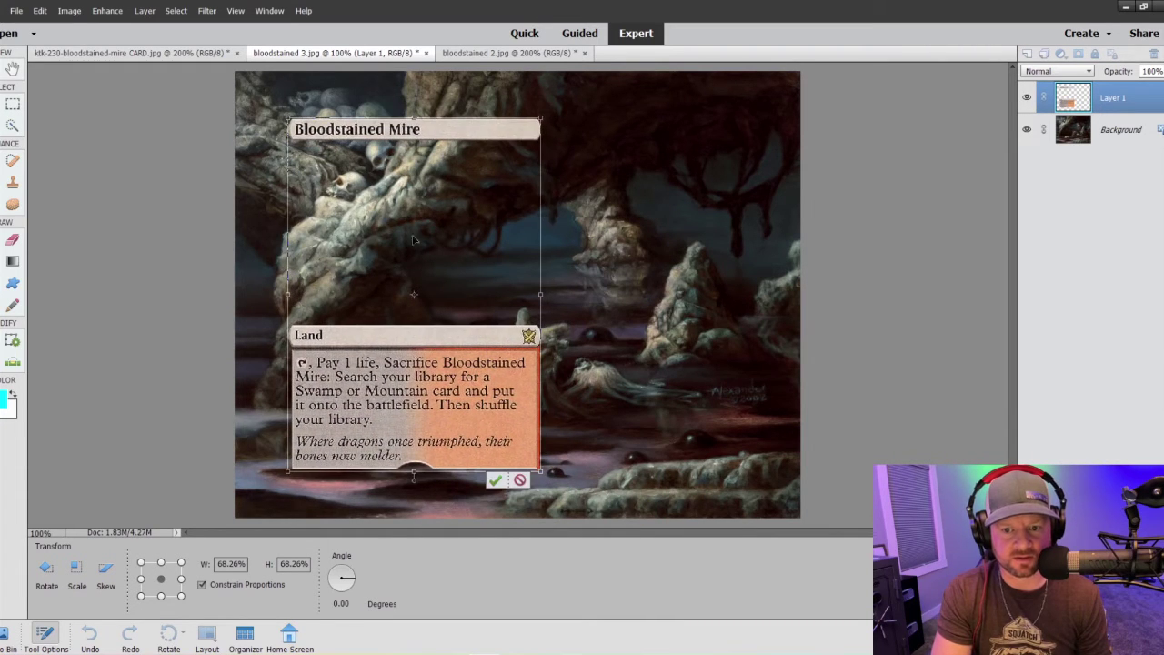
{"action": "left_click_drag", "start_coordinate": [541, 471], "coordinate": [551, 484]}
{"action": "mouse_move", "coordinate": [448, 416]}
{"action": "left_mouse_down"}
{"action": "mouse_move", "coordinate": [601, 417]}
{"action": "mouse_move", "coordinate": [533, 414]}
{"action": "mouse_move", "coordinate": [501, 388]}
{"action": "mouse_move", "coordinate": [460, 400]}
{"action": "left_mouse_up"}
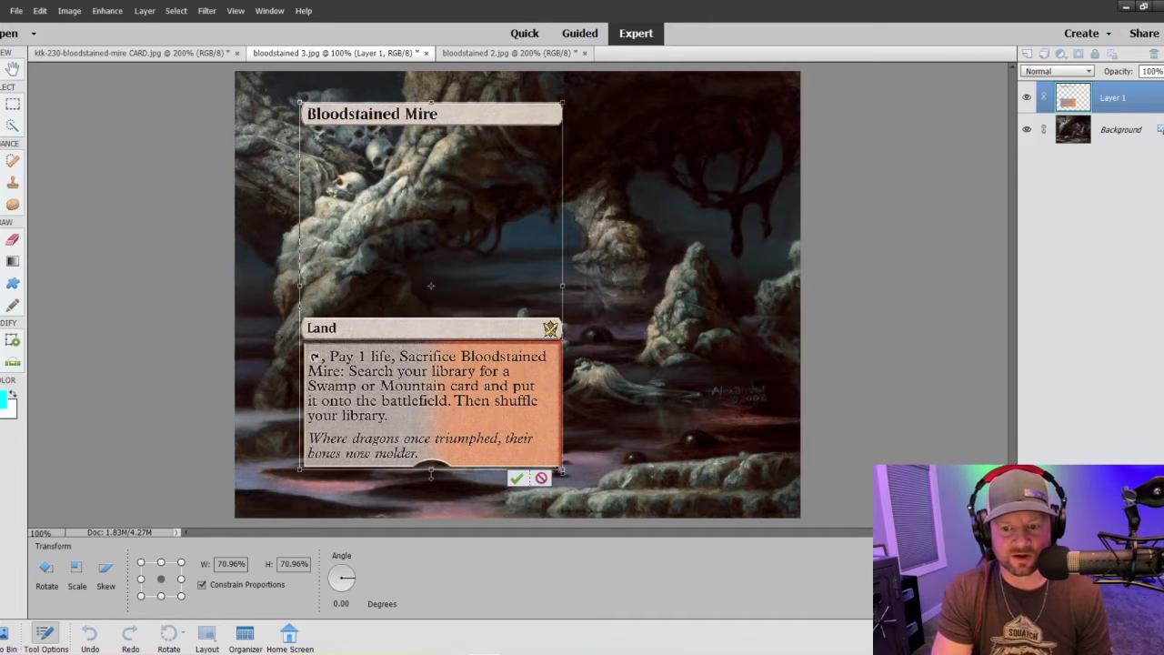
{"action": "left_click_drag", "start_coordinate": [564, 470], "coordinate": [575, 478]}
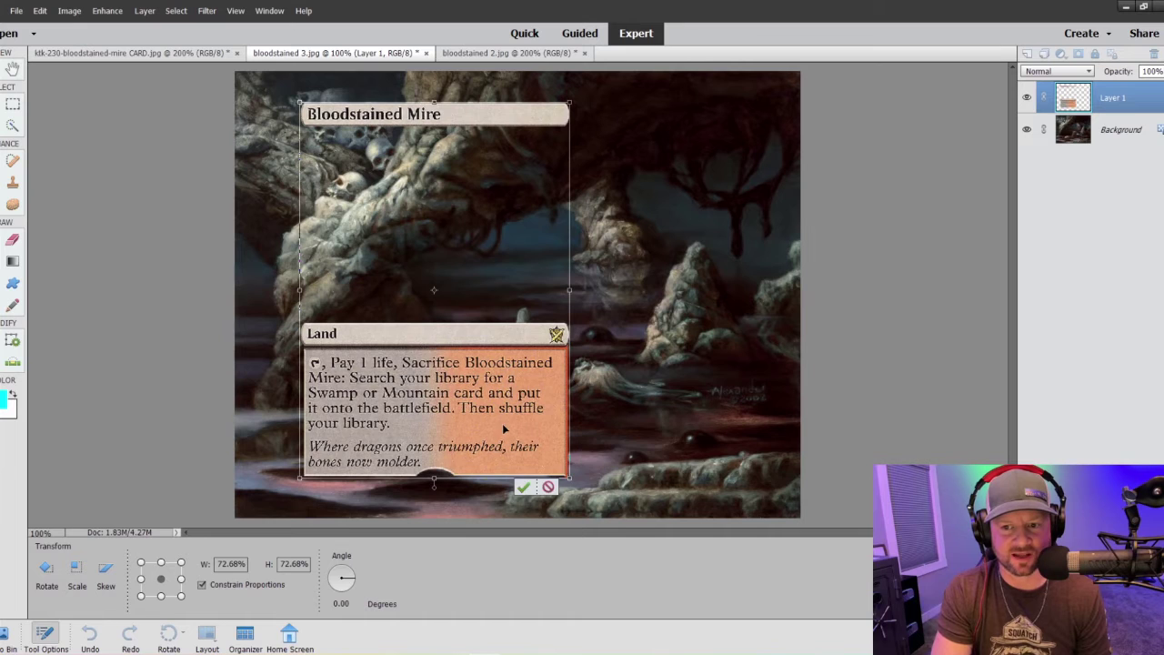
{"action": "mouse_move", "coordinate": [502, 423]}
{"action": "left_mouse_down"}
{"action": "mouse_move", "coordinate": [589, 428]}
{"action": "mouse_move", "coordinate": [600, 405]}
{"action": "mouse_move", "coordinate": [515, 428]}
{"action": "left_mouse_up"}
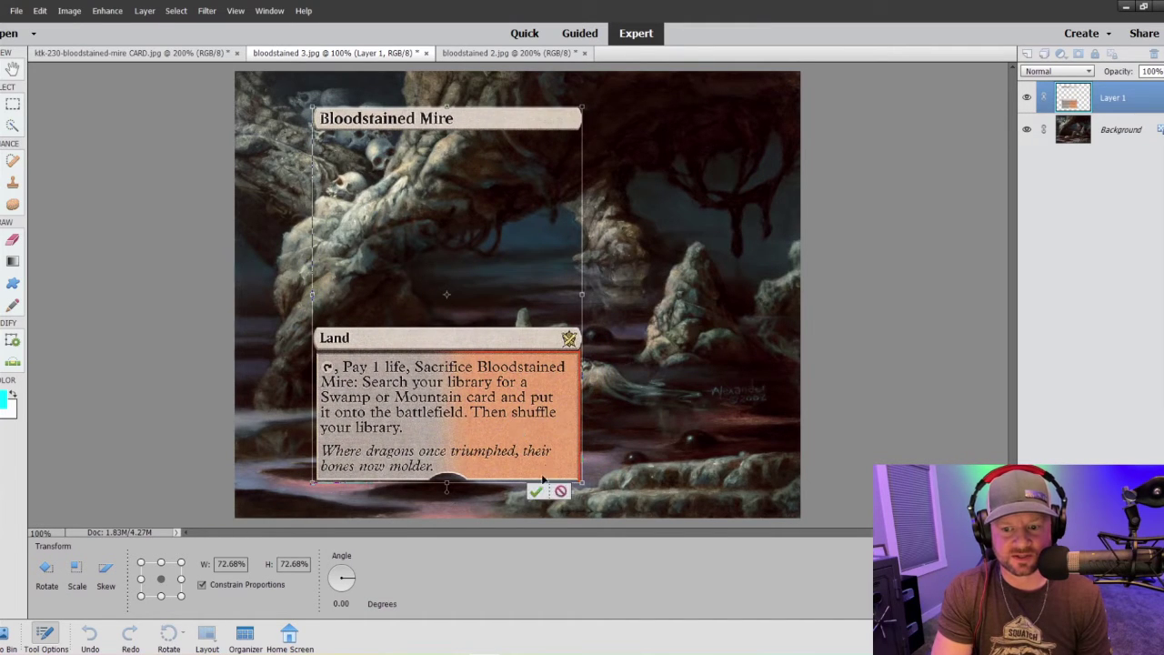
{"action": "left_click", "coordinate": [536, 492]}
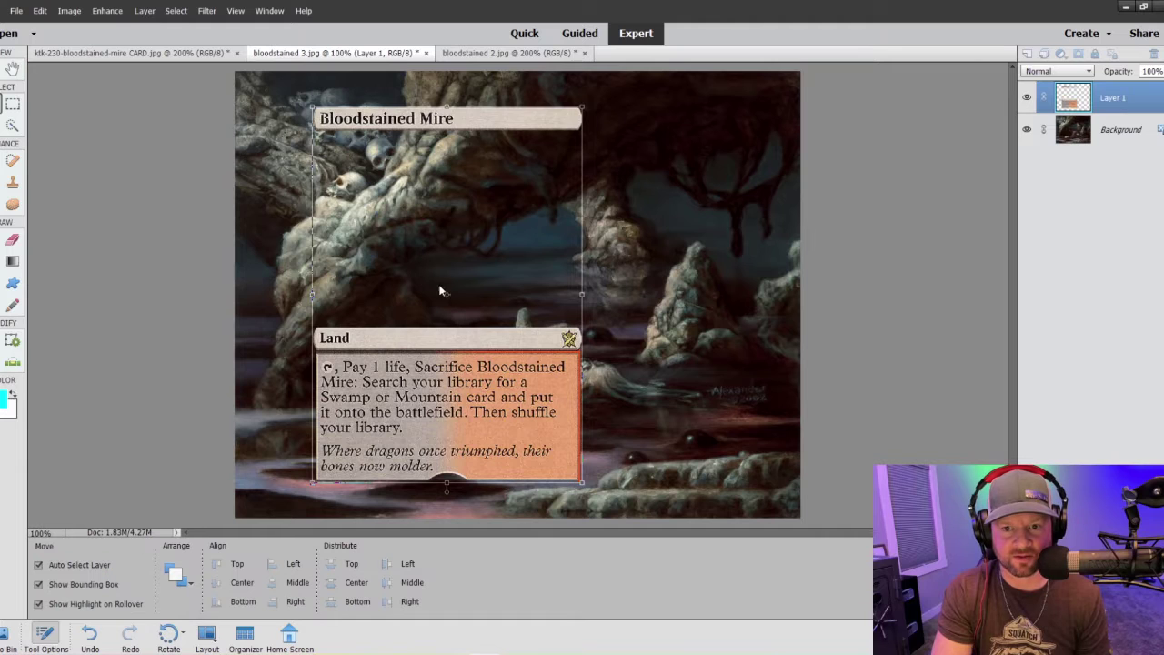
Step: Crop bloodstained 3.jpg to a portrait card shape with narrow, even margins around the title bar, type bar and text box
{"action": "left_click", "coordinate": [495, 52]}
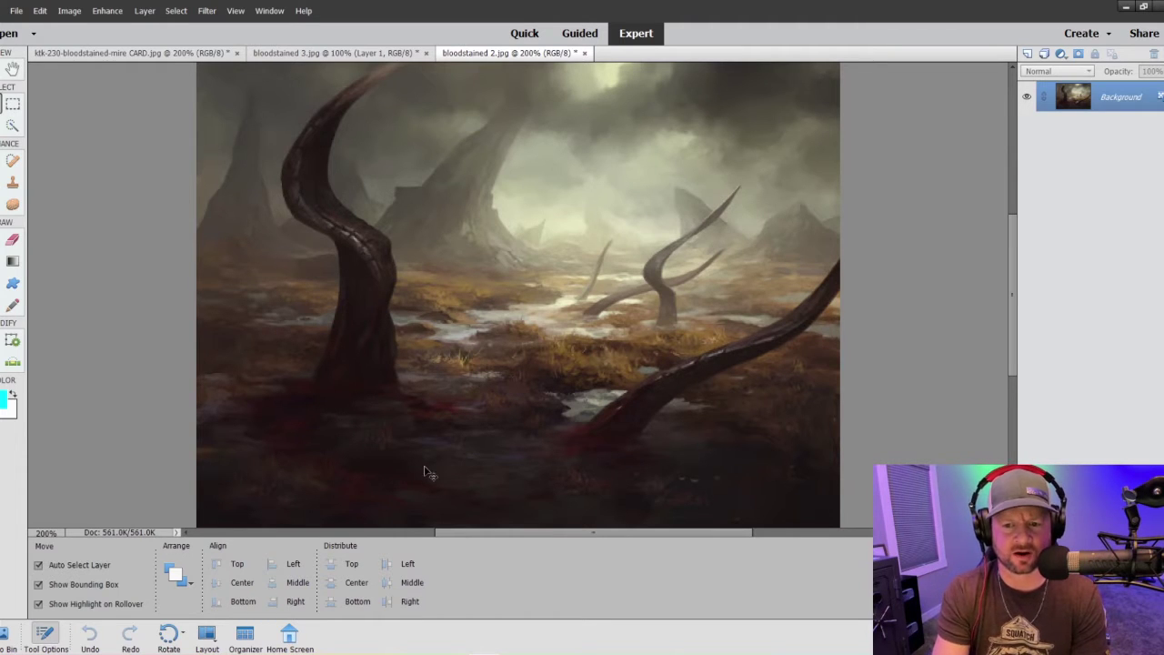
{"action": "left_click", "coordinate": [325, 52]}
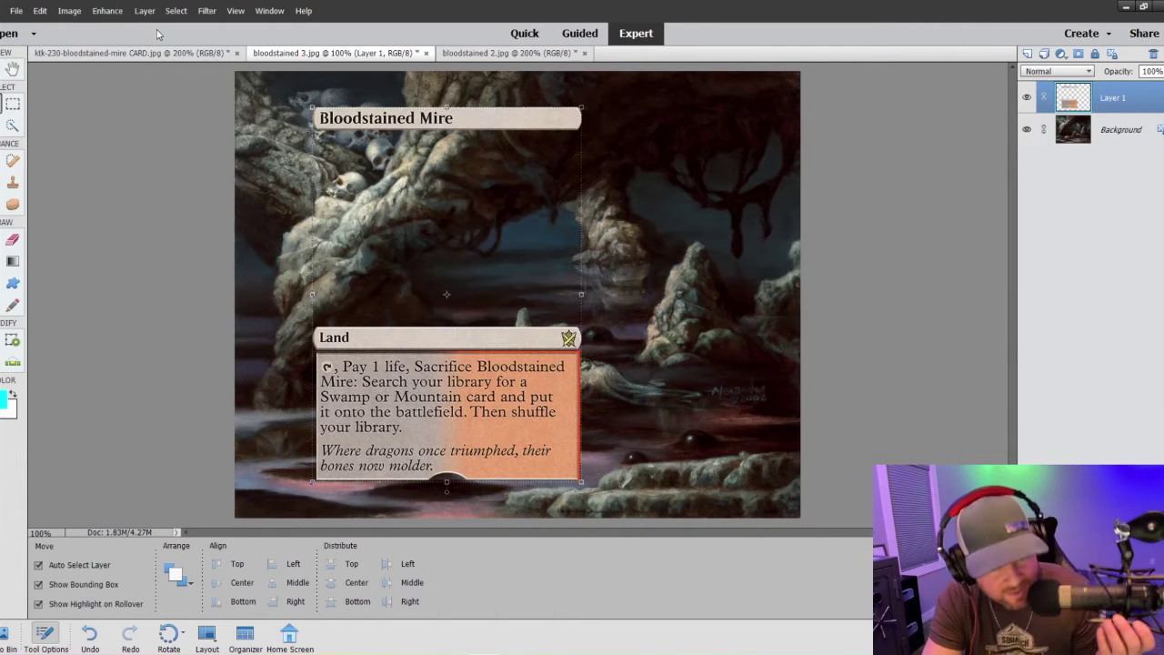
{"action": "left_click", "coordinate": [86, 10]}
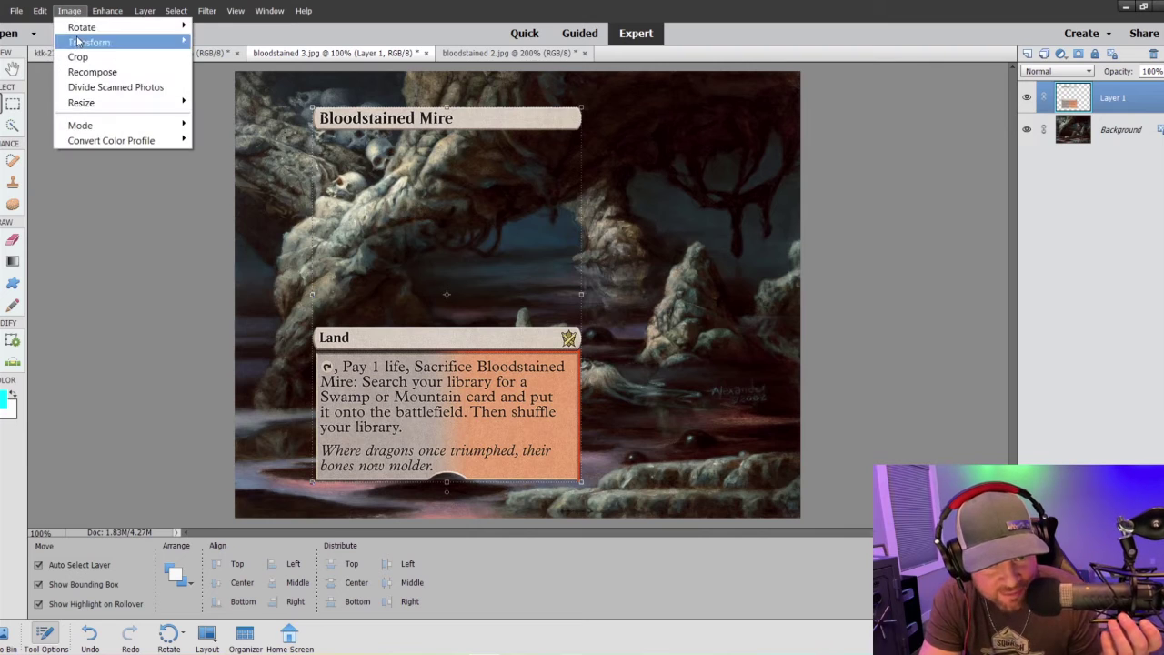
{"action": "left_click", "coordinate": [77, 56]}
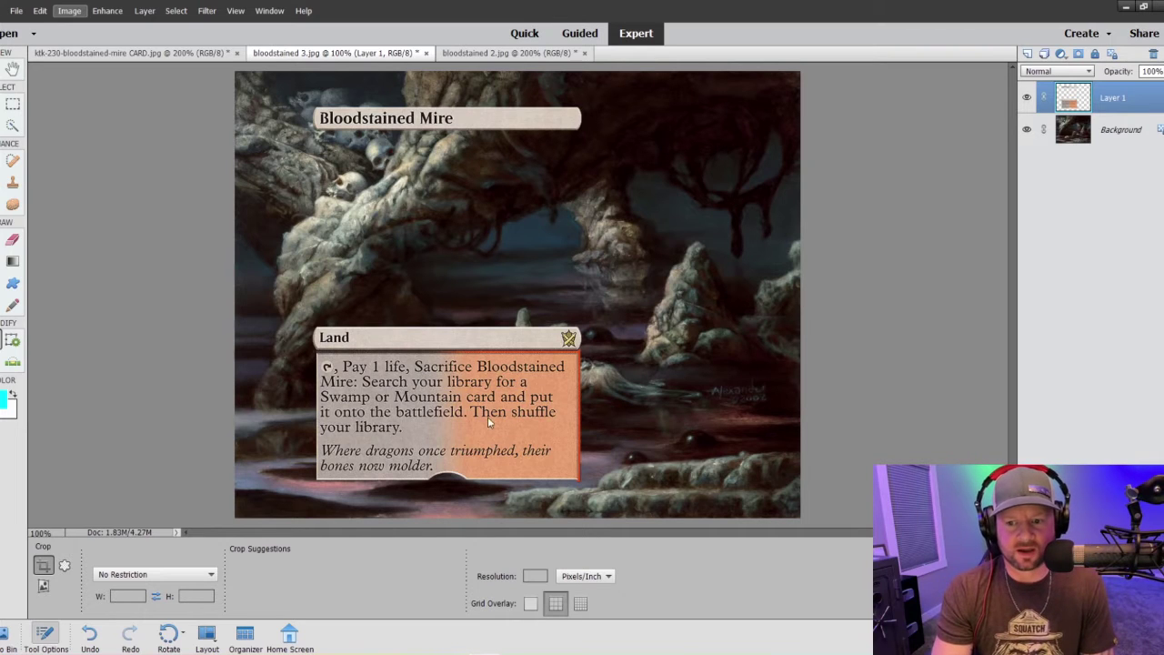
{"action": "left_click", "coordinate": [356, 162]}
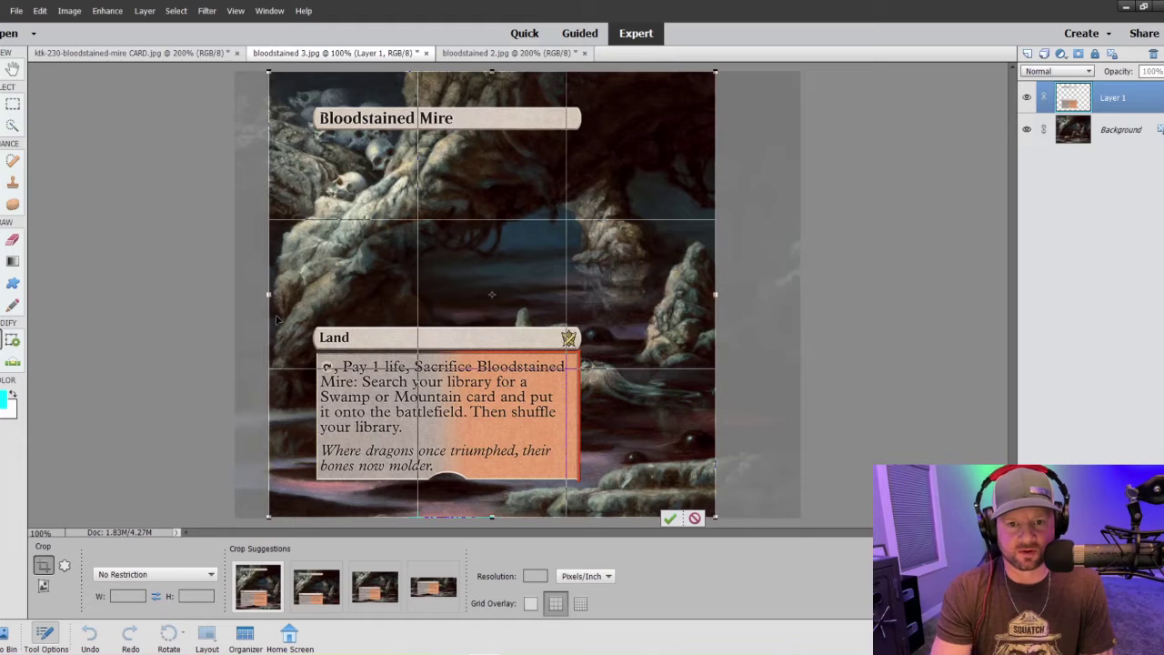
{"action": "left_click_drag", "start_coordinate": [268, 294], "coordinate": [288, 294]}
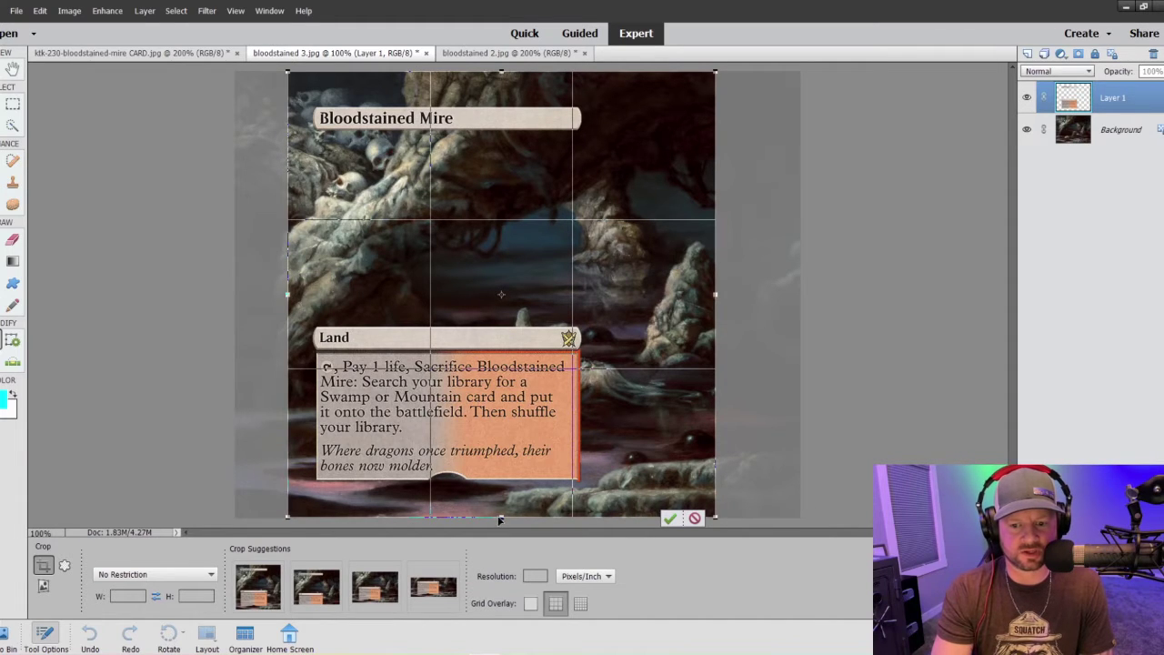
{"action": "left_click_drag", "start_coordinate": [502, 516], "coordinate": [505, 501]}
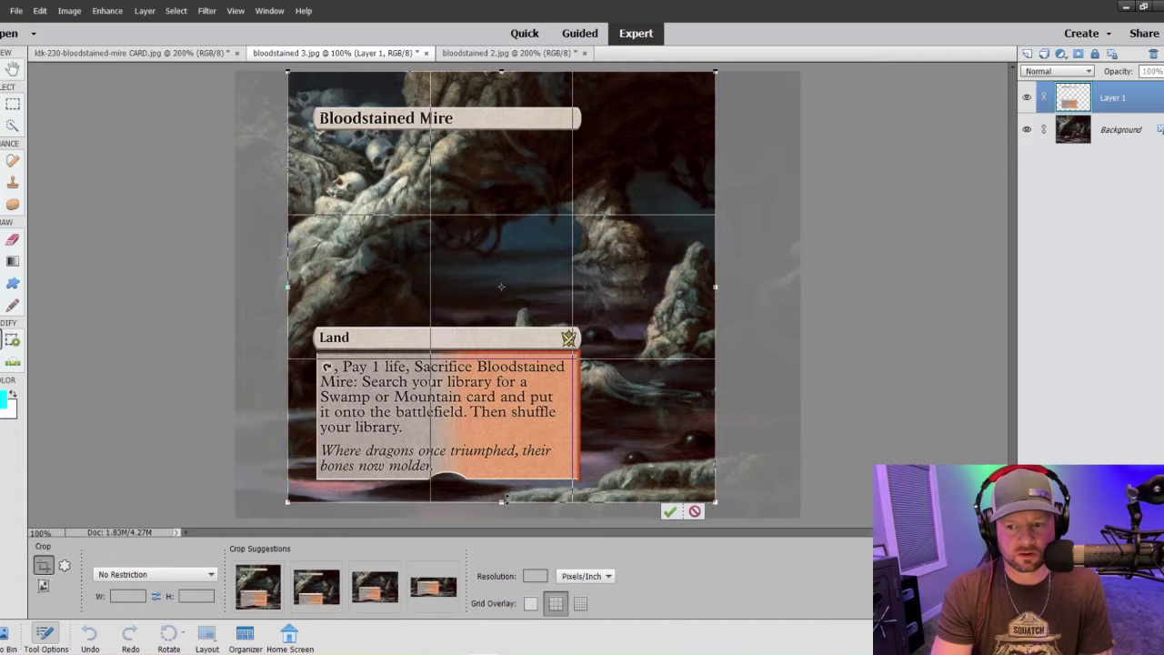
{"action": "mouse_move", "coordinate": [717, 288]}
{"action": "left_mouse_down"}
{"action": "mouse_move", "coordinate": [706, 276]}
{"action": "mouse_move", "coordinate": [617, 279]}
{"action": "left_mouse_up"}
{"action": "left_click_drag", "start_coordinate": [452, 70], "coordinate": [452, 78]}
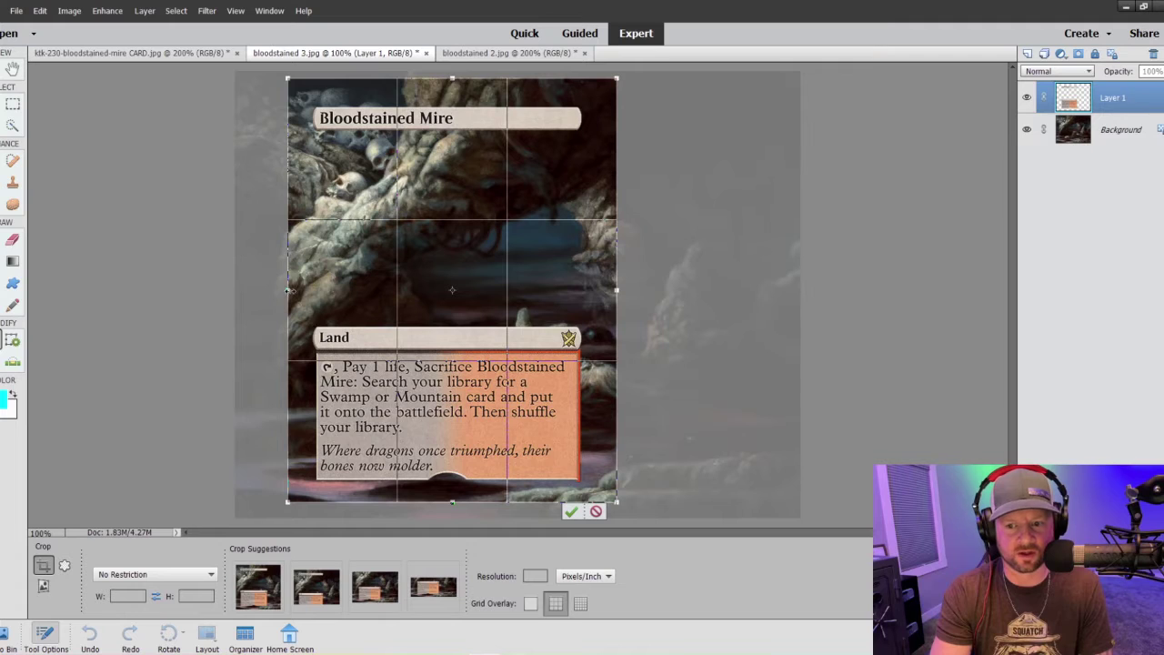
{"action": "left_click_drag", "start_coordinate": [615, 290], "coordinate": [609, 290]}
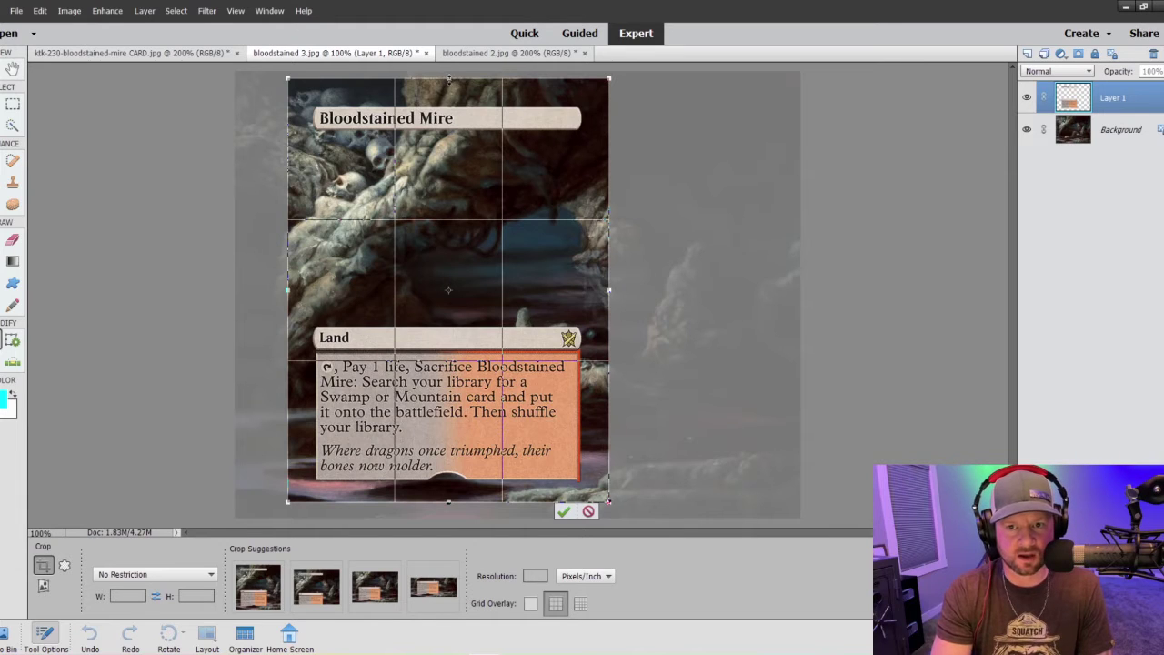
{"action": "left_click_drag", "start_coordinate": [448, 79], "coordinate": [449, 81]}
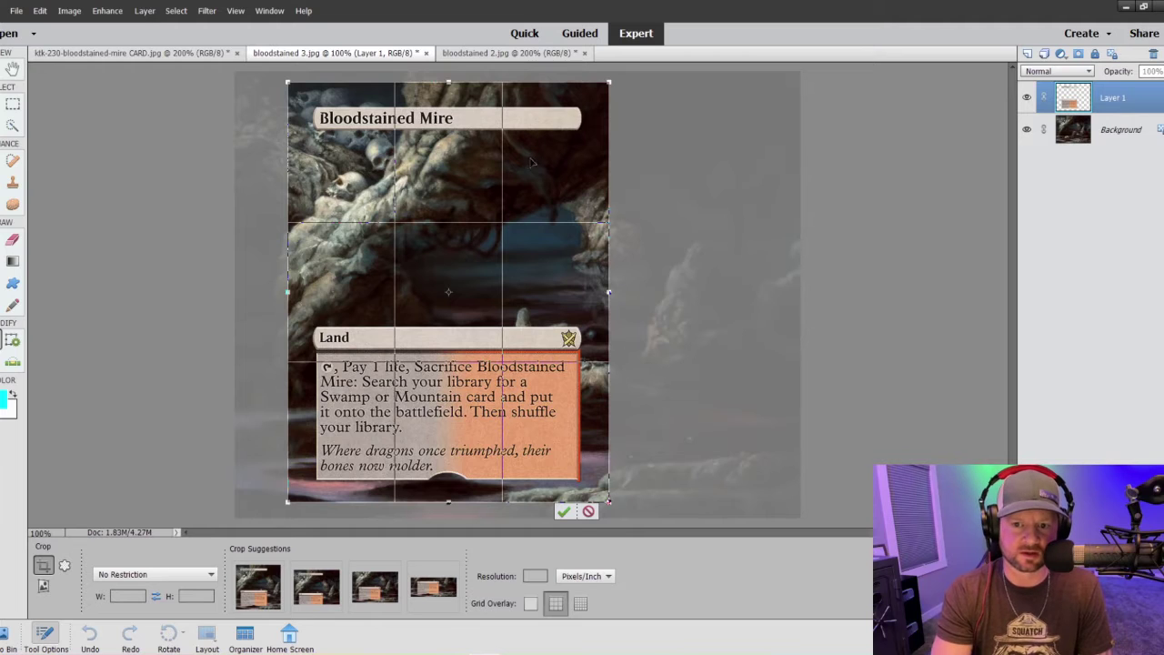
{"action": "left_click", "coordinate": [564, 512]}
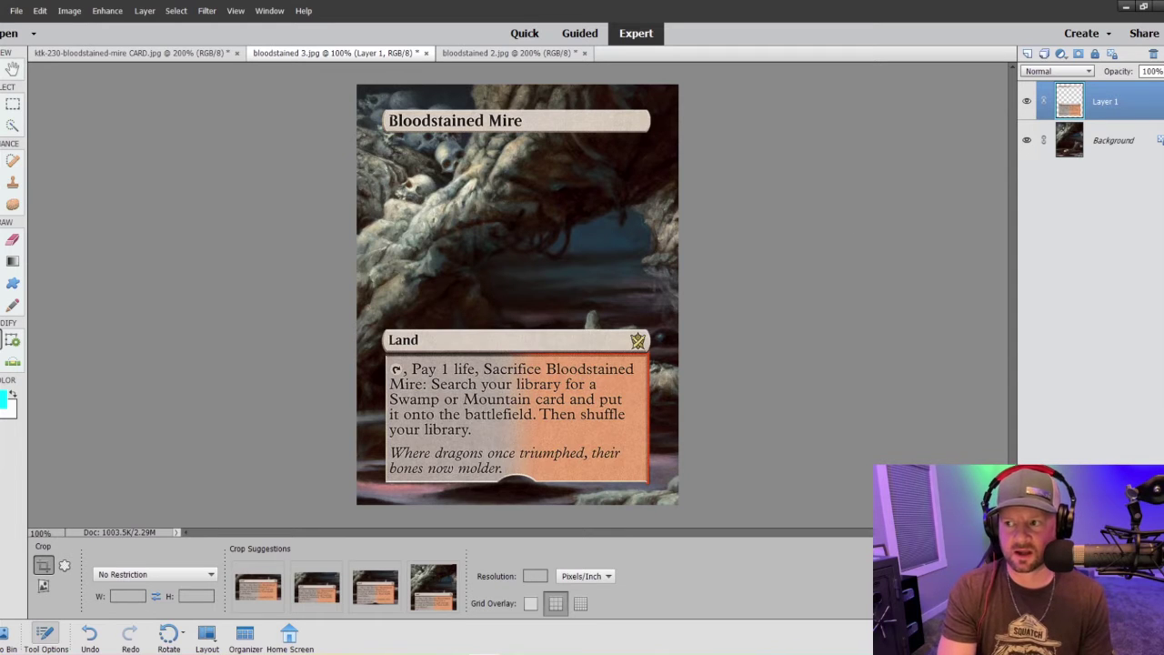
Step: Lower the opacity of the pasted card layer to 36% so the artwork shows through its boxes
{"action": "left_click", "coordinate": [1155, 73]}
{"action": "left_click_drag", "start_coordinate": [1149, 89], "coordinate": [1133, 88]}
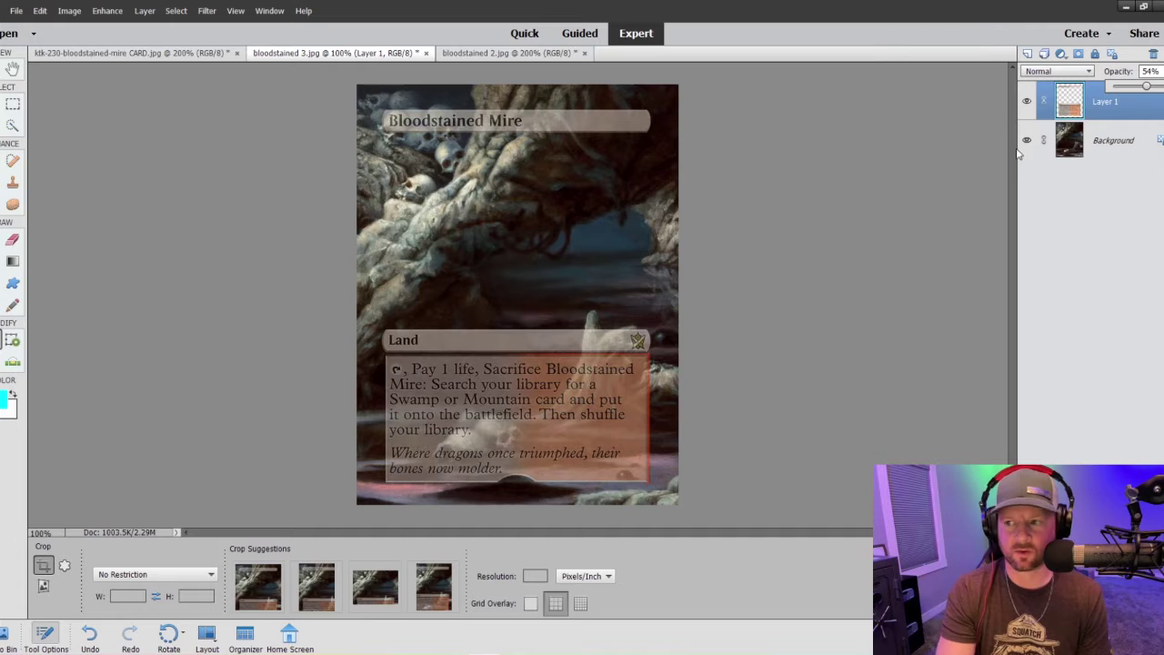
{"action": "left_click_drag", "start_coordinate": [1148, 88], "coordinate": [1135, 87]}
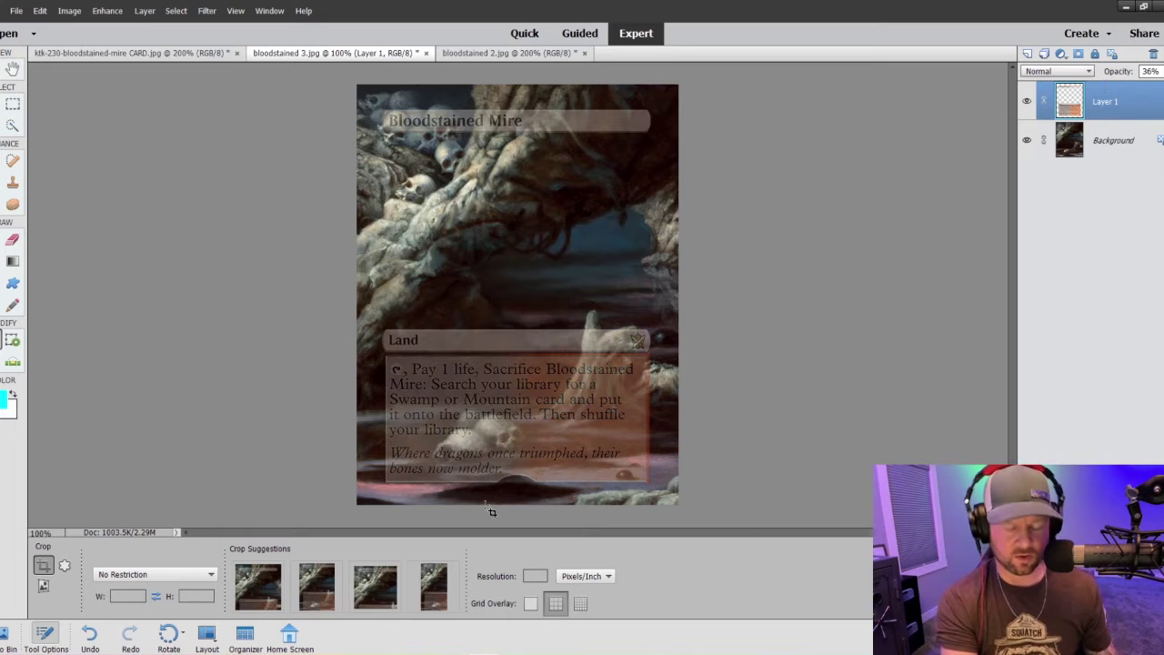
{"action": "key", "text": "ctrl+equal"}
{"action": "scroll", "coordinate": [627, 413], "scroll_direction": "down", "scroll_amount": 3}
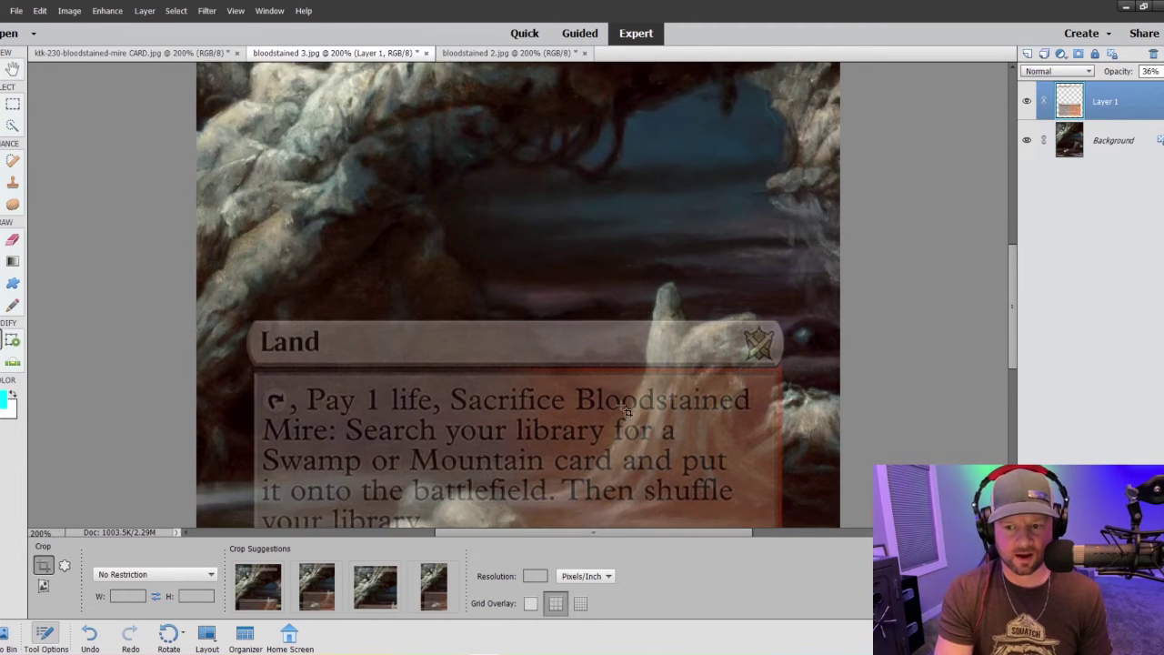
{"action": "scroll", "coordinate": [627, 413], "scroll_direction": "down", "scroll_amount": 1}
{"action": "scroll", "coordinate": [653, 418], "scroll_direction": "down", "scroll_amount": 2}
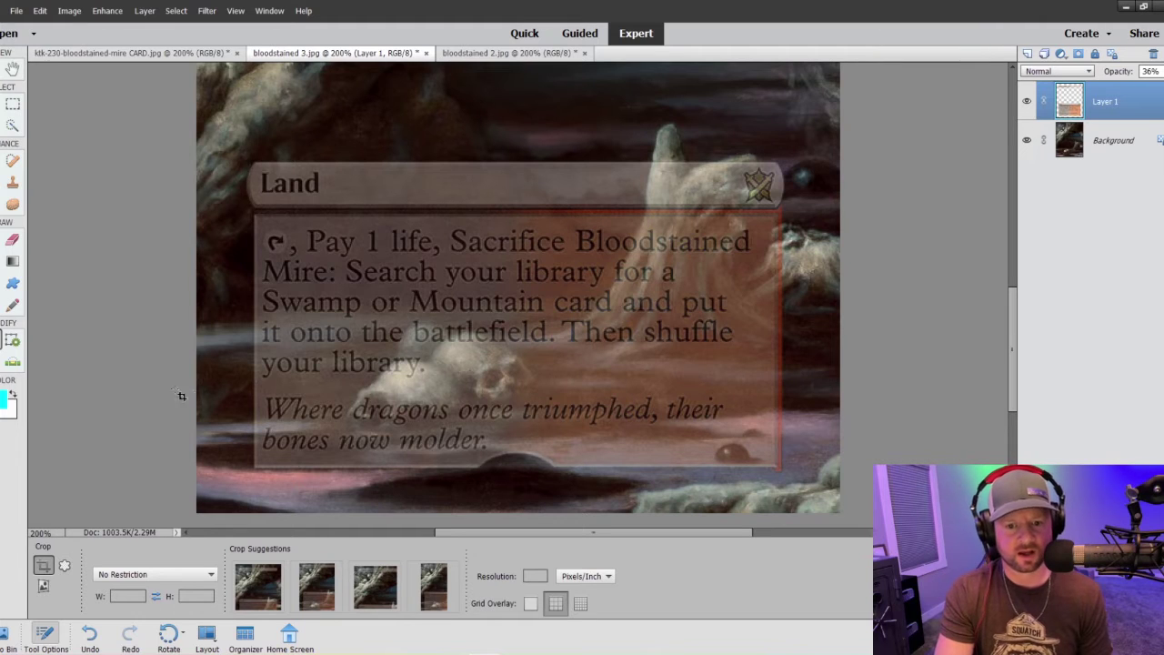
{"action": "left_click", "coordinate": [12, 127]}
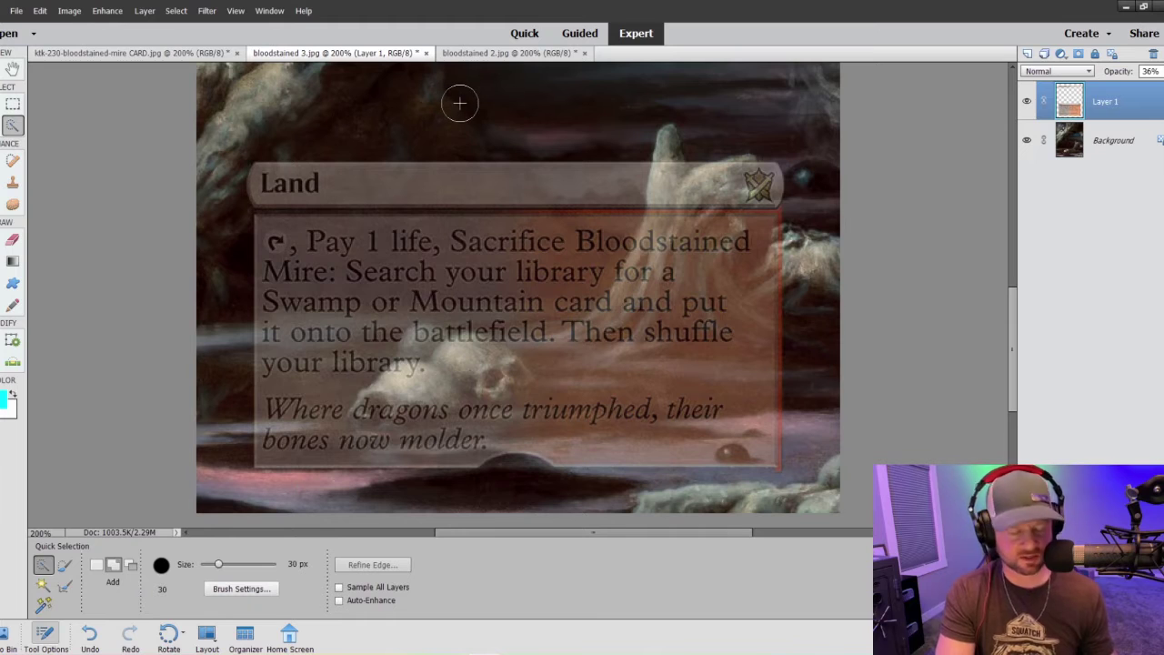
{"action": "left_click", "coordinate": [1081, 153]}
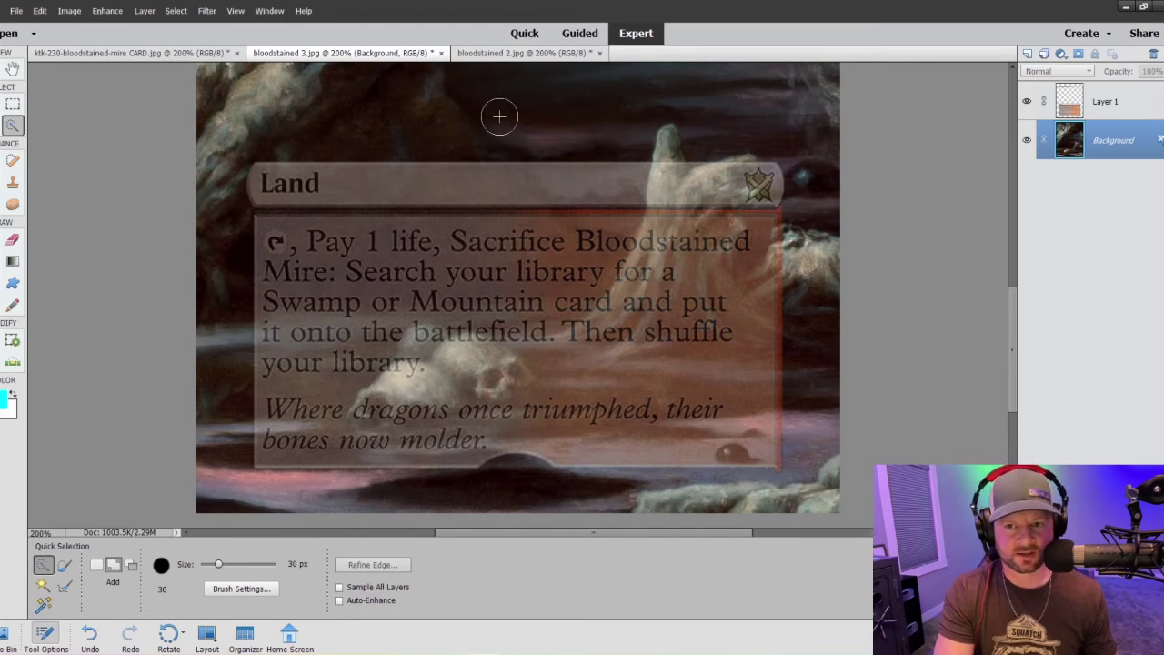
{"action": "left_click", "coordinate": [492, 116]}
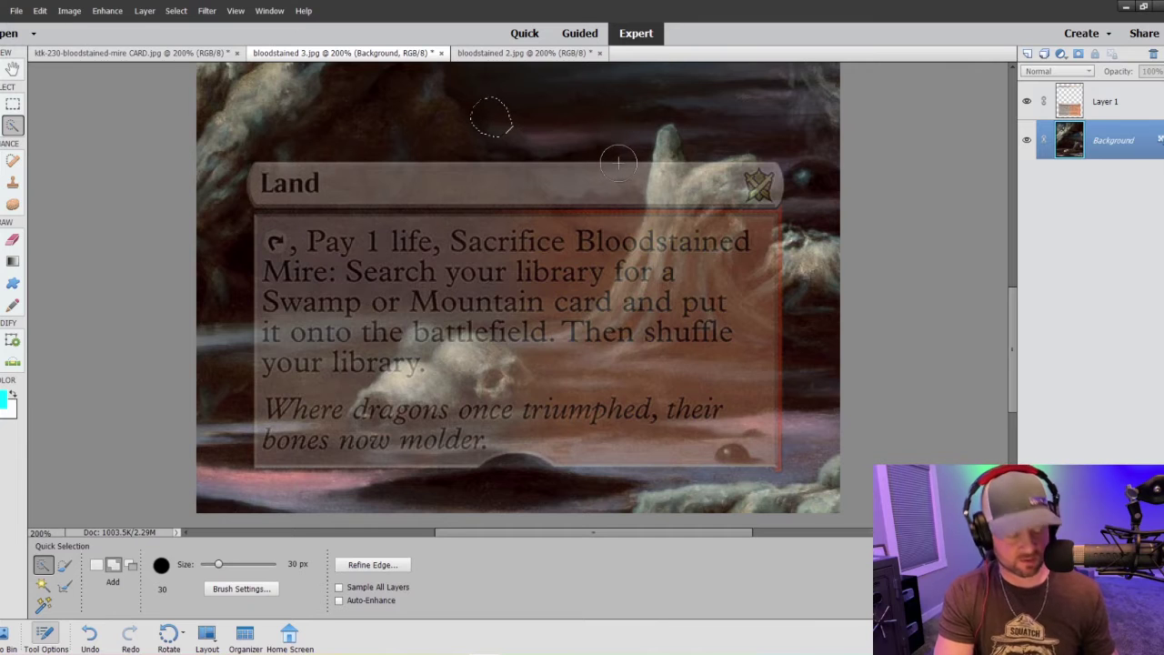
{"action": "key", "text": "ctrl+z"}
Step: Set up the Clone Stamp with a 40 px brush and sample the Background layer's artwork as the source
{"action": "left_click", "coordinate": [11, 185]}
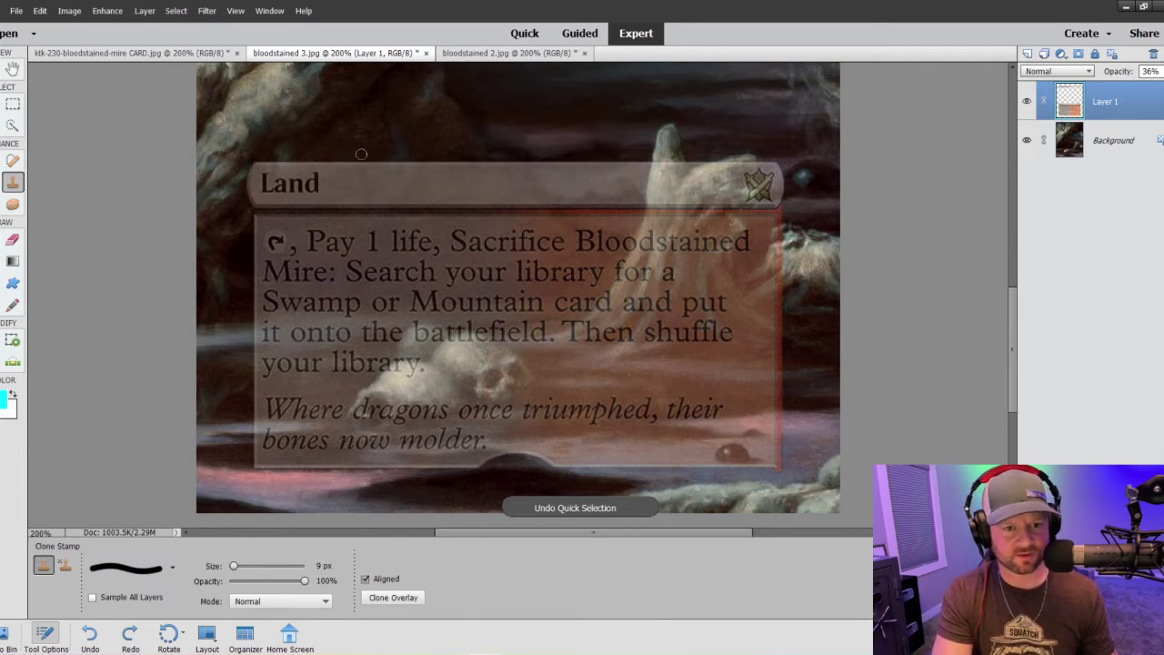
{"action": "left_click", "coordinate": [1105, 144]}
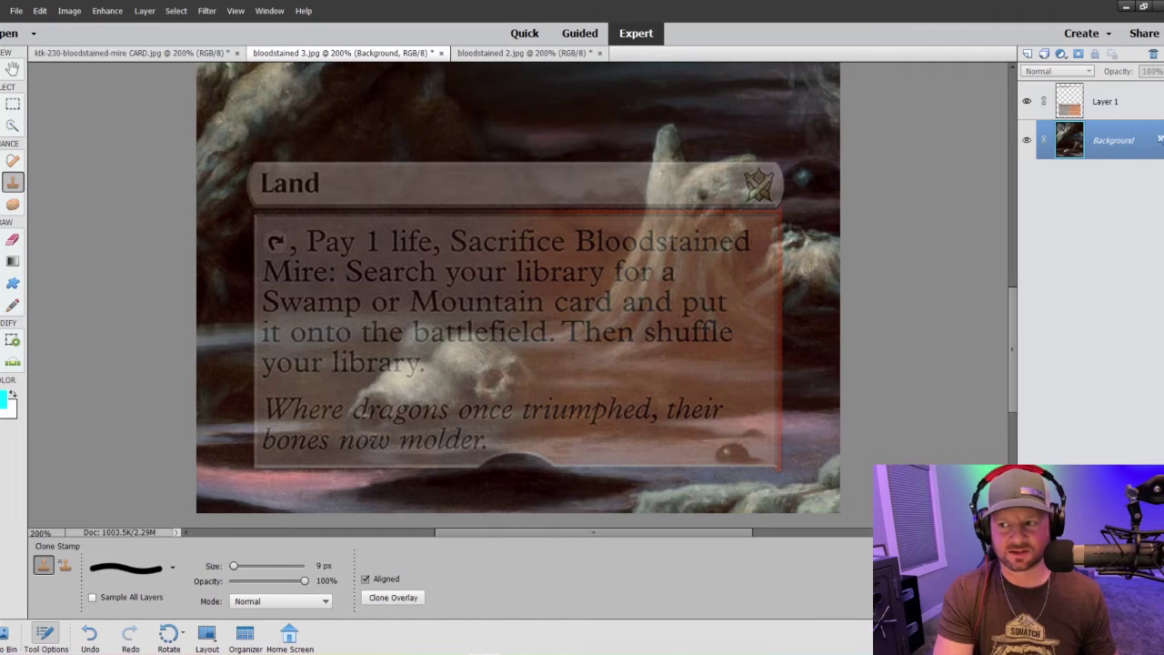
{"action": "key", "text": "bracketright"}
{"action": "key", "text": "bracketright"}
{"action": "key", "text": "bracketright"}
{"action": "key", "text": "bracketright"}
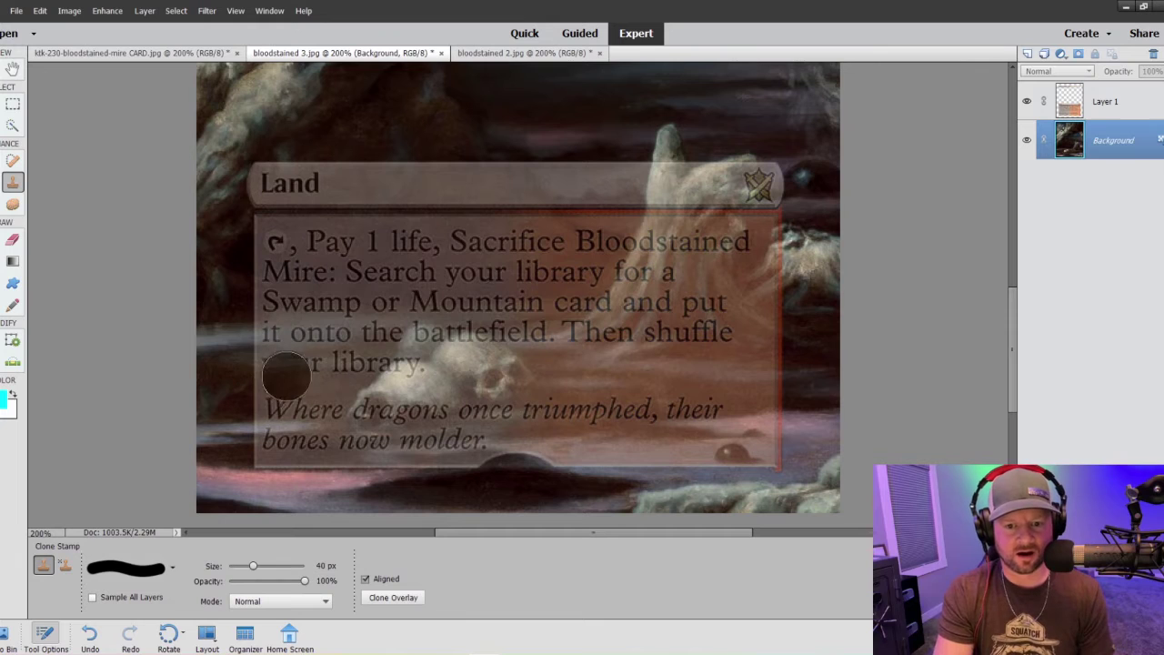
Step: Try cloning the sampled artwork onto Layer 1 over the start of the "your library" line, and undo the stroke
{"action": "left_click", "coordinate": [1061, 102]}
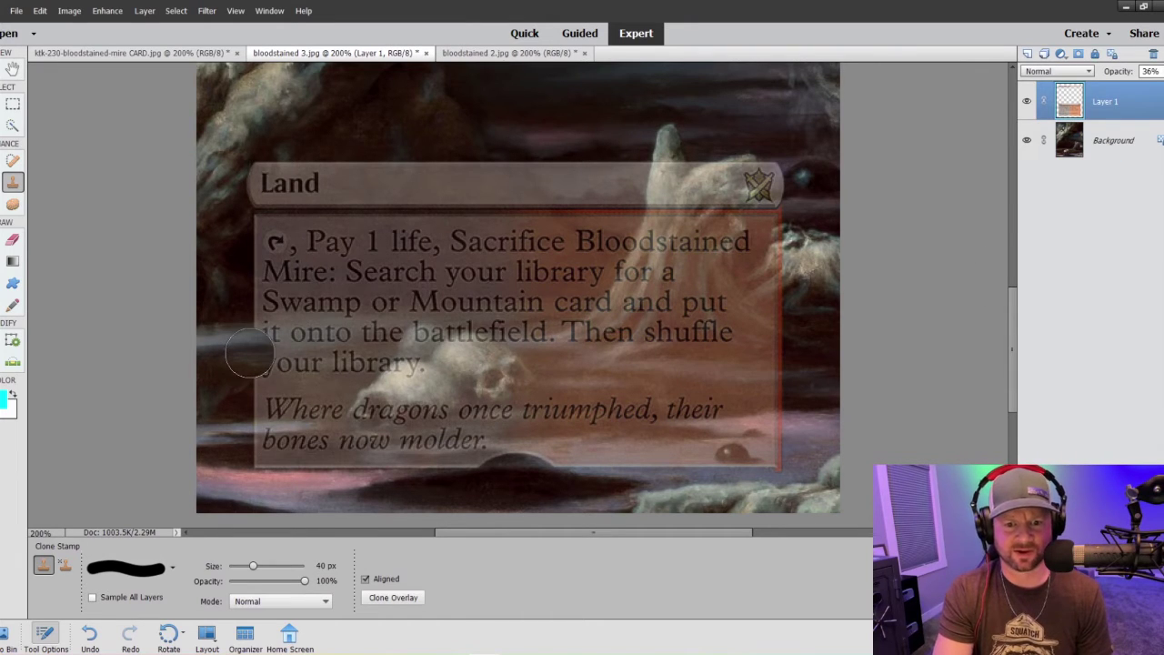
{"action": "mouse_move", "coordinate": [250, 355]}
{"action": "left_mouse_down"}
{"action": "mouse_move", "coordinate": [240, 364]}
{"action": "mouse_move", "coordinate": [314, 359]}
{"action": "left_mouse_up"}
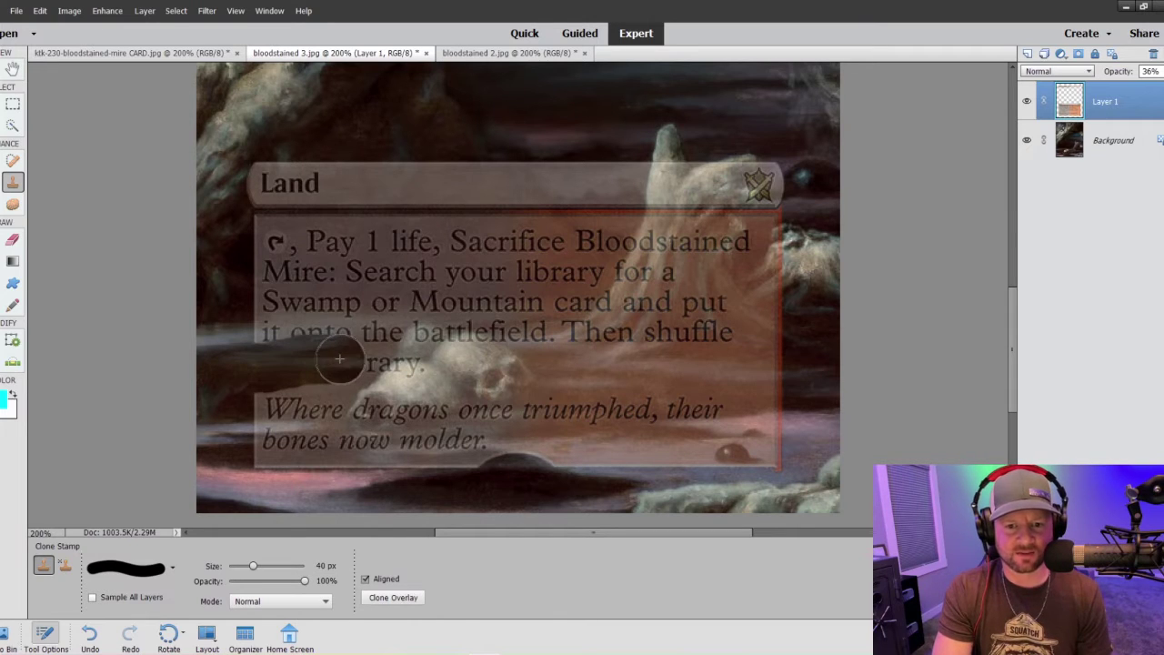
{"action": "key", "text": "ctrl+z"}
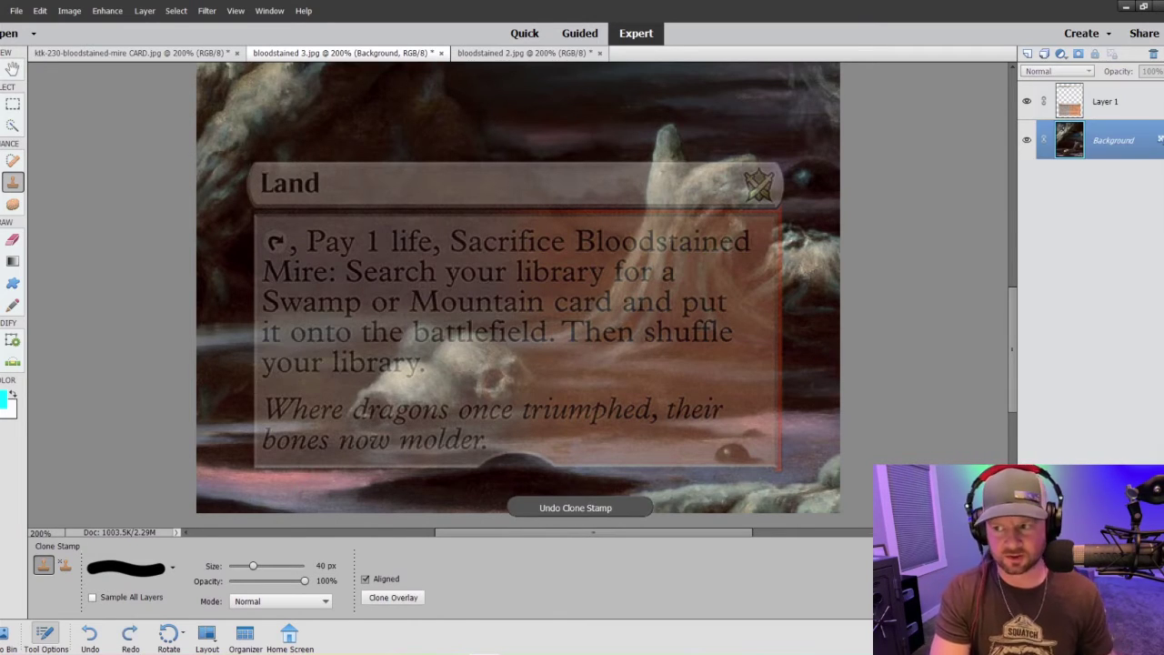
Step: Give the Clone Stamp a soft round brush from Default Brushes, enlarged to 50 px, with Layer 1 as the target
{"action": "left_click", "coordinate": [1088, 110]}
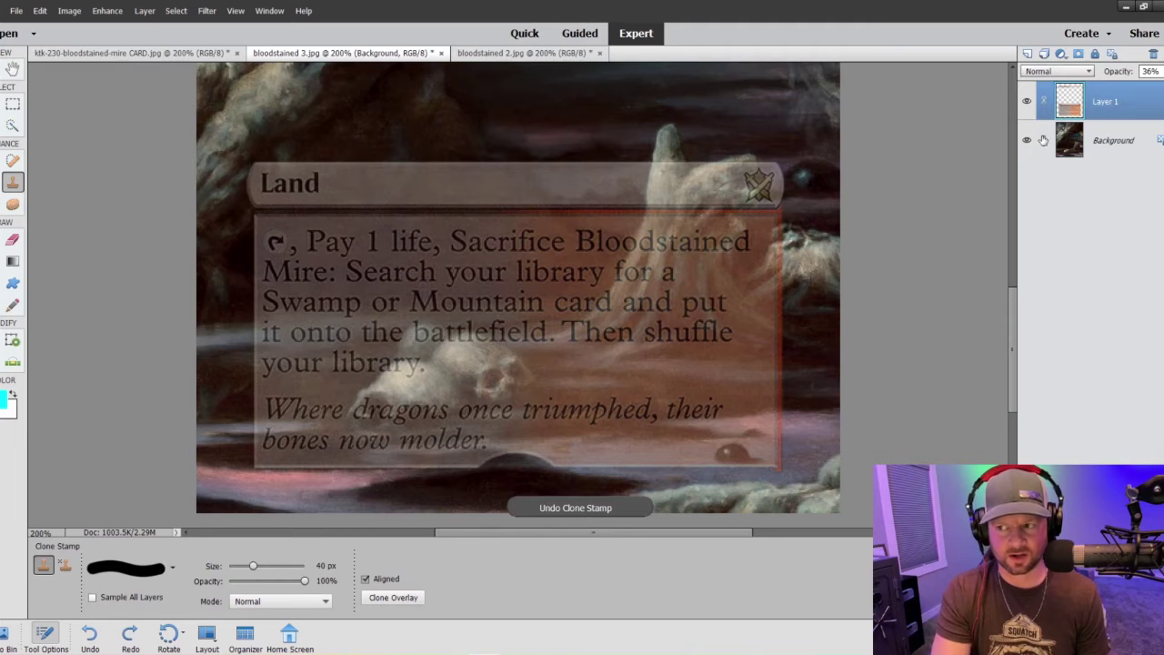
{"action": "left_click", "coordinate": [177, 569]}
{"action": "scroll", "coordinate": [152, 487], "scroll_direction": "down", "scroll_amount": 4}
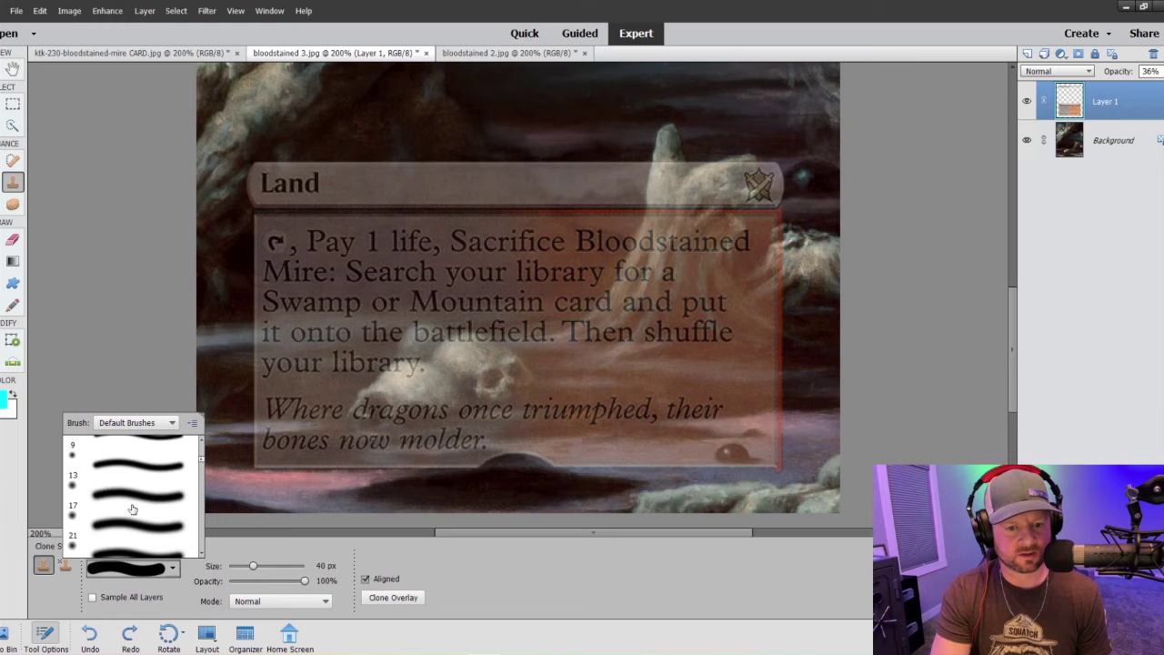
{"action": "scroll", "coordinate": [133, 510], "scroll_direction": "down", "scroll_amount": 1}
{"action": "left_click", "coordinate": [131, 499]}
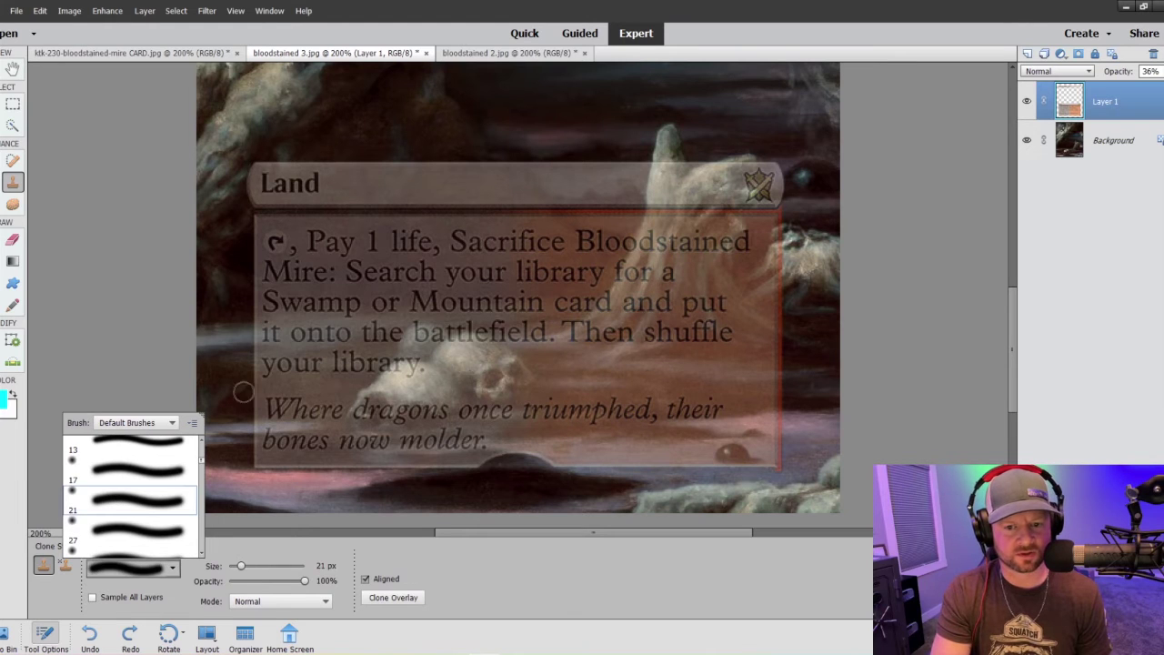
{"action": "left_click", "coordinate": [575, 617]}
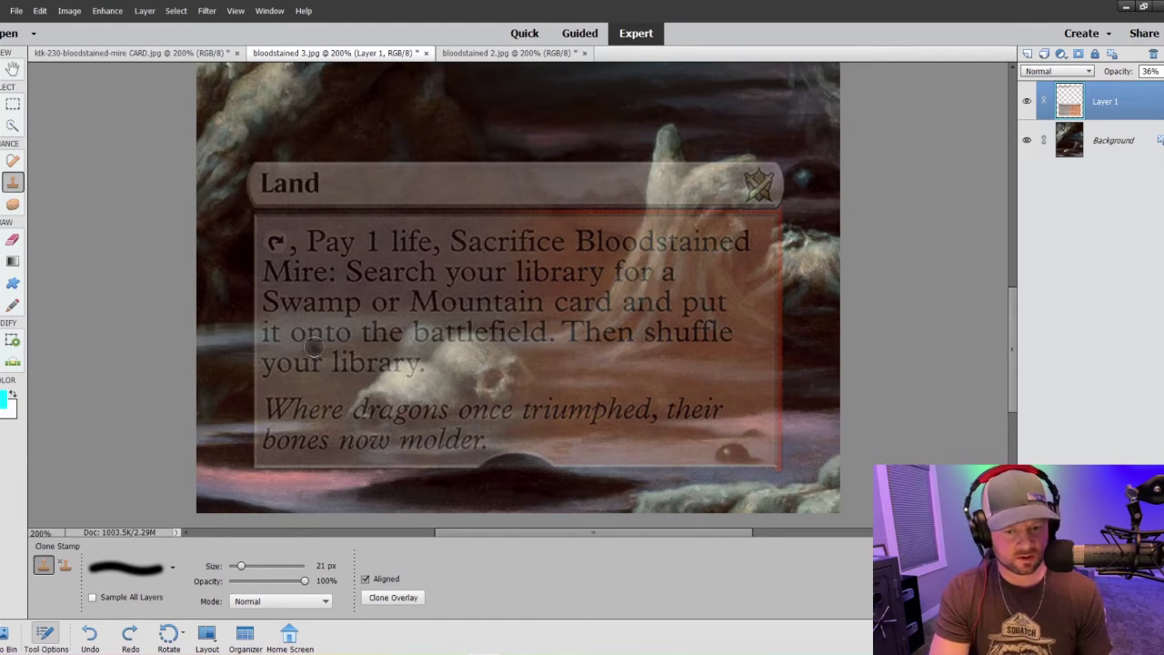
{"action": "key", "text": "bracketright"}
{"action": "key", "text": "bracketright"}
{"action": "key", "text": "bracketright"}
{"action": "key", "text": "bracketright"}
{"action": "key", "text": "bracketright"}
{"action": "key", "text": "bracketright"}
Step: Clone the skulls and surrounding swamp onto Layer 1 over the lower rules text and flavor text, and check the whole card
{"action": "mouse_move", "coordinate": [246, 356]}
{"action": "left_mouse_down"}
{"action": "mouse_move", "coordinate": [370, 343]}
{"action": "mouse_move", "coordinate": [283, 353]}
{"action": "mouse_move", "coordinate": [401, 363]}
{"action": "mouse_move", "coordinate": [448, 352]}
{"action": "mouse_move", "coordinate": [438, 346]}
{"action": "mouse_move", "coordinate": [397, 343]}
{"action": "mouse_move", "coordinate": [586, 381]}
{"action": "mouse_move", "coordinate": [561, 381]}
{"action": "mouse_move", "coordinate": [776, 380]}
{"action": "mouse_move", "coordinate": [756, 400]}
{"action": "mouse_move", "coordinate": [788, 457]}
{"action": "mouse_move", "coordinate": [734, 425]}
{"action": "mouse_move", "coordinate": [706, 432]}
{"action": "mouse_move", "coordinate": [738, 432]}
{"action": "mouse_move", "coordinate": [475, 455]}
{"action": "mouse_move", "coordinate": [279, 451]}
{"action": "mouse_move", "coordinate": [714, 421]}
{"action": "mouse_move", "coordinate": [262, 401]}
{"action": "left_mouse_up"}
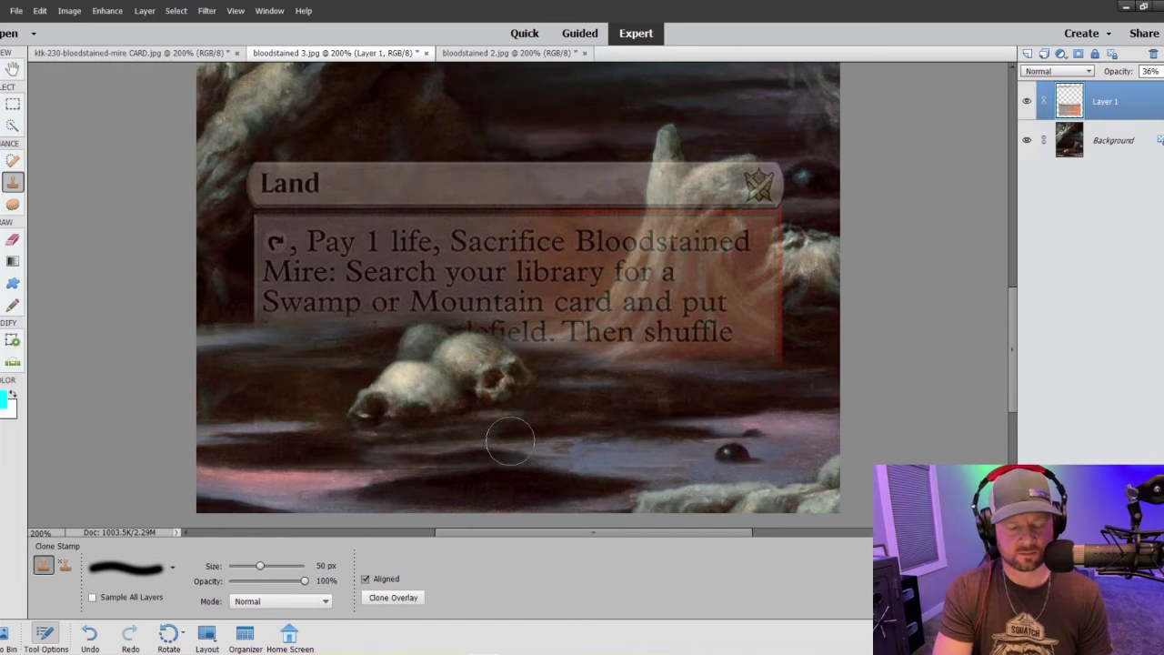
{"action": "key", "text": "ctrl+minus"}
{"action": "key", "text": "ctrl+minus"}
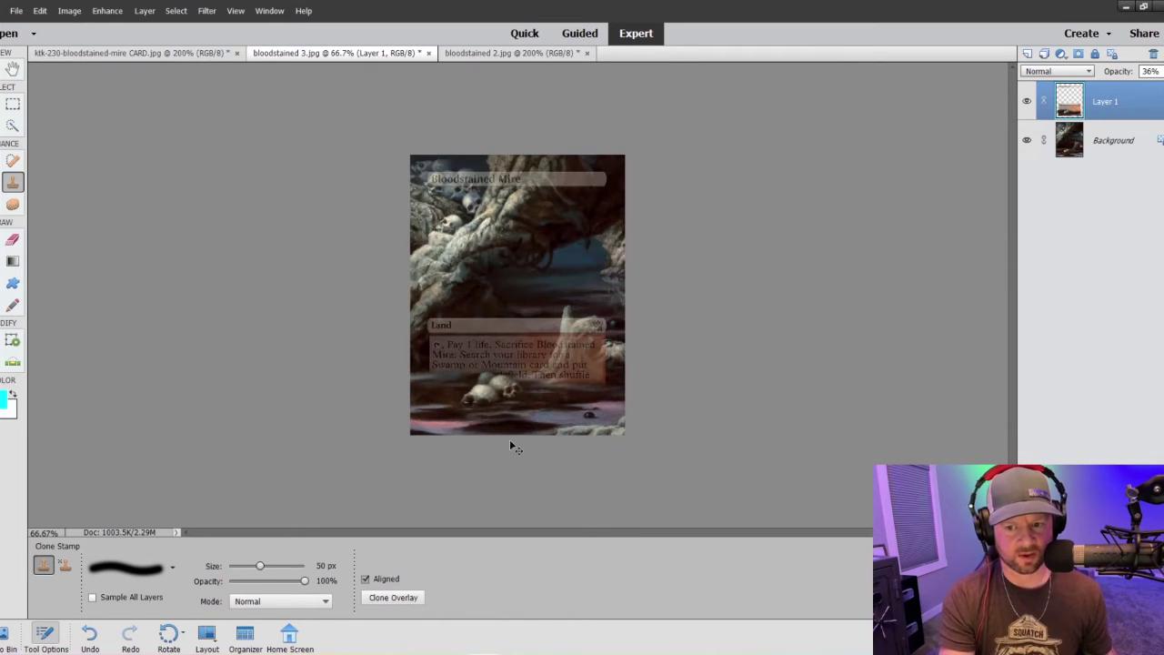
Step: Clone the pale stump-shaped rock onto Layer 1 over the right part of the Land bar and text box
{"action": "key", "text": "ctrl+plus"}
{"action": "key", "text": "ctrl+plus"}
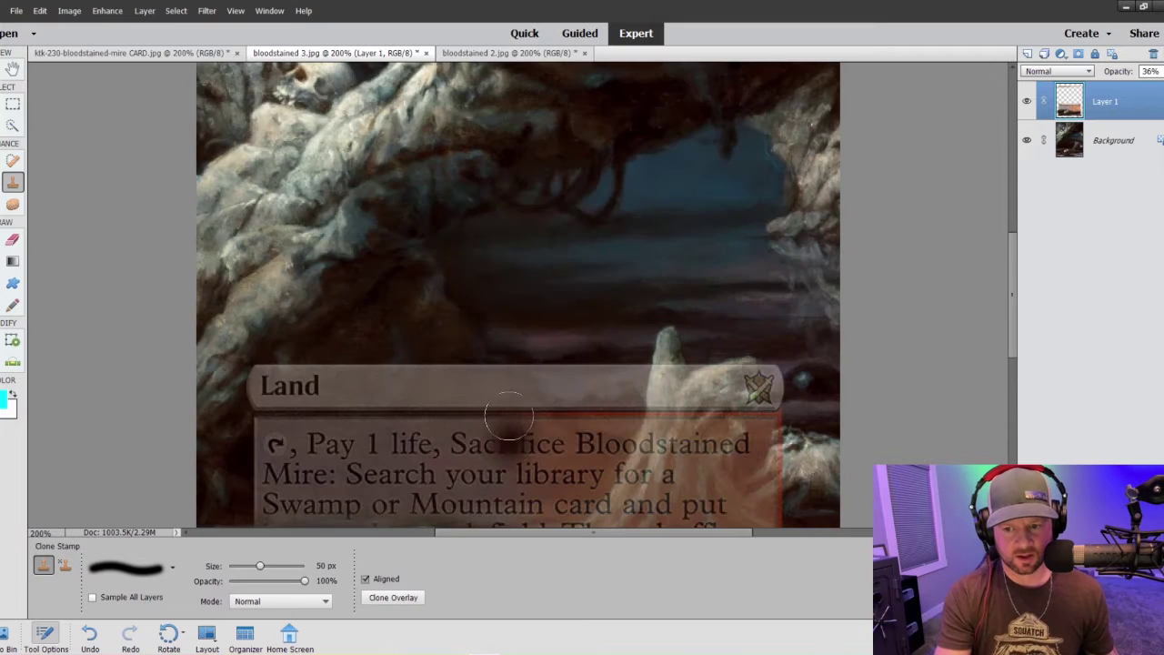
{"action": "scroll", "coordinate": [688, 453], "scroll_direction": "down", "scroll_amount": 3}
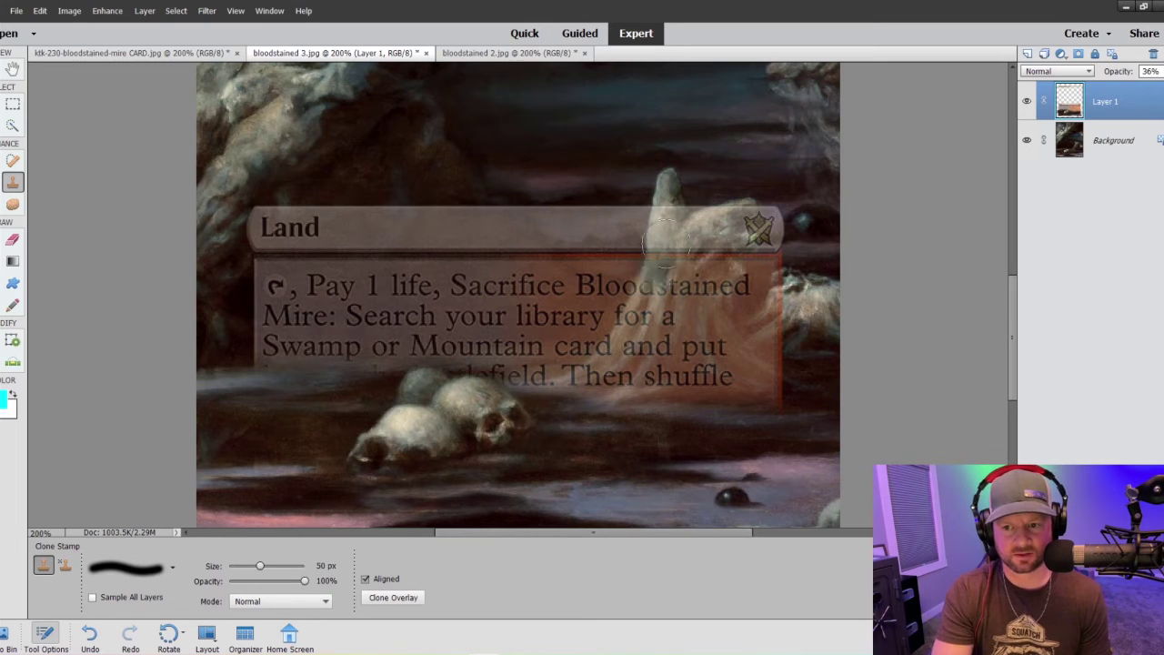
{"action": "mouse_move", "coordinate": [676, 237]}
{"action": "left_mouse_down"}
{"action": "mouse_move", "coordinate": [666, 331]}
{"action": "mouse_move", "coordinate": [641, 404]}
{"action": "mouse_move", "coordinate": [686, 254]}
{"action": "mouse_move", "coordinate": [631, 368]}
{"action": "mouse_move", "coordinate": [610, 392]}
{"action": "mouse_move", "coordinate": [539, 421]}
{"action": "mouse_move", "coordinate": [629, 349]}
{"action": "mouse_move", "coordinate": [672, 255]}
{"action": "mouse_move", "coordinate": [653, 340]}
{"action": "mouse_move", "coordinate": [617, 386]}
{"action": "mouse_move", "coordinate": [563, 407]}
{"action": "left_mouse_up"}
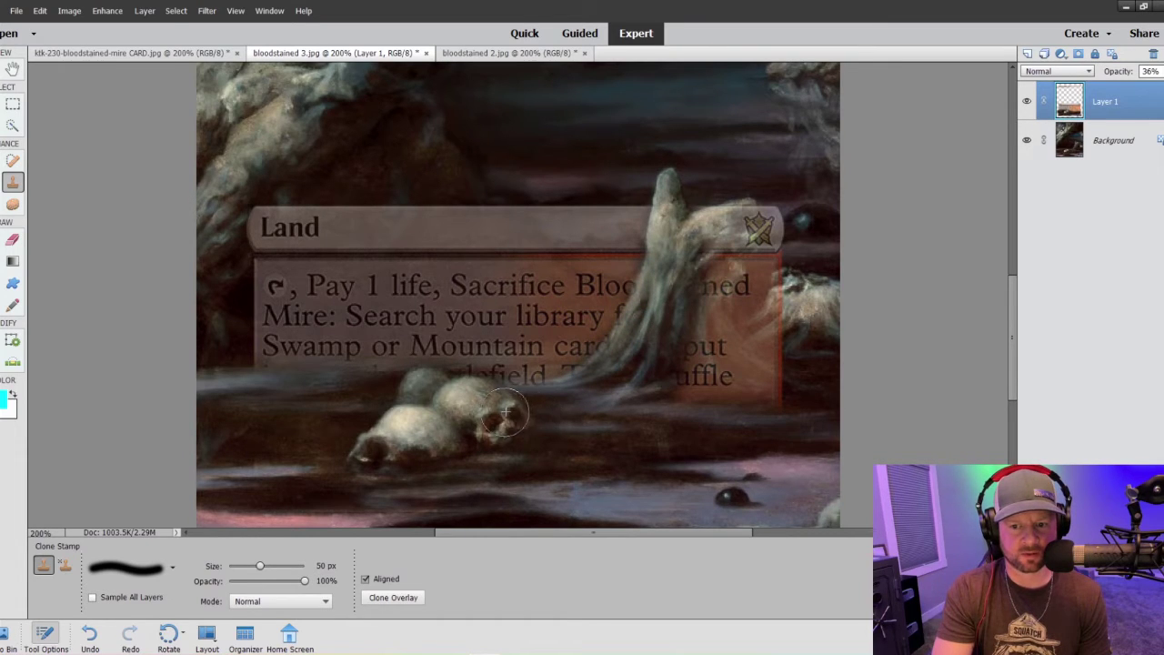
{"action": "mouse_move", "coordinate": [471, 418]}
{"action": "left_mouse_down"}
{"action": "mouse_move", "coordinate": [704, 314]}
{"action": "mouse_move", "coordinate": [703, 222]}
{"action": "mouse_move", "coordinate": [701, 322]}
{"action": "mouse_move", "coordinate": [742, 196]}
{"action": "mouse_move", "coordinate": [711, 238]}
{"action": "mouse_move", "coordinate": [731, 194]}
{"action": "mouse_move", "coordinate": [713, 231]}
{"action": "mouse_move", "coordinate": [731, 195]}
{"action": "mouse_move", "coordinate": [706, 273]}
{"action": "mouse_move", "coordinate": [701, 347]}
{"action": "mouse_move", "coordinate": [730, 408]}
{"action": "mouse_move", "coordinate": [699, 312]}
{"action": "mouse_move", "coordinate": [727, 385]}
{"action": "mouse_move", "coordinate": [789, 444]}
{"action": "mouse_move", "coordinate": [707, 342]}
{"action": "mouse_move", "coordinate": [781, 404]}
{"action": "mouse_move", "coordinate": [678, 339]}
{"action": "mouse_move", "coordinate": [682, 397]}
{"action": "mouse_move", "coordinate": [686, 310]}
{"action": "mouse_move", "coordinate": [751, 396]}
{"action": "mouse_move", "coordinate": [788, 412]}
{"action": "mouse_move", "coordinate": [733, 381]}
{"action": "mouse_move", "coordinate": [690, 323]}
{"action": "mouse_move", "coordinate": [763, 384]}
{"action": "left_mouse_up"}
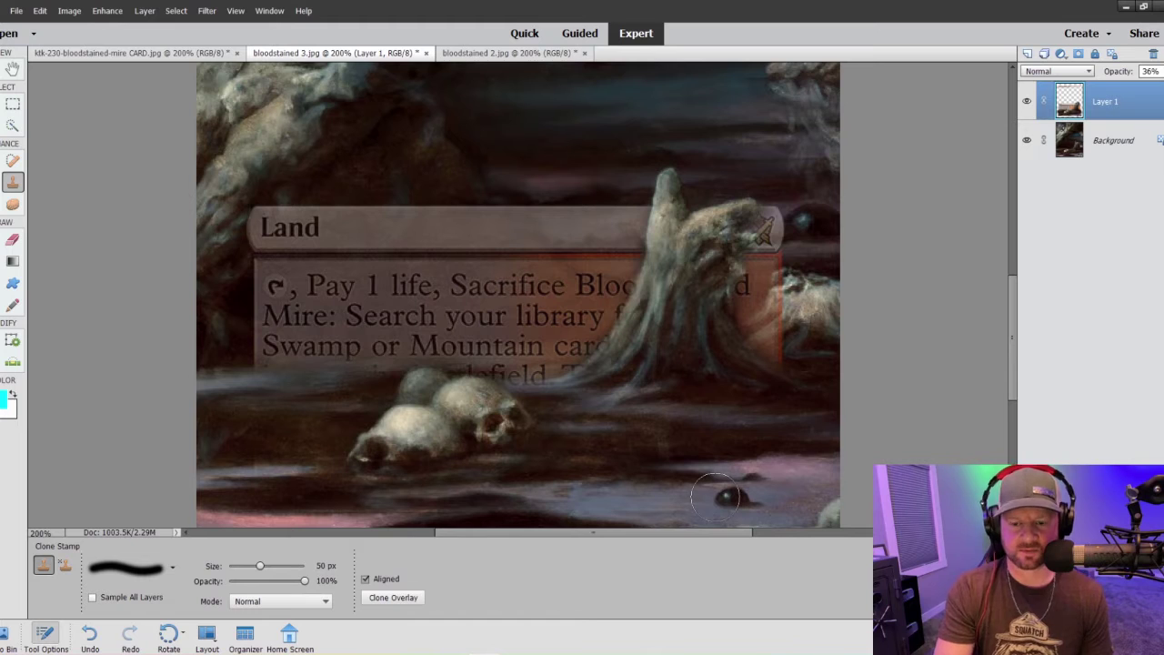
{"action": "key", "text": "ctrl+0"}
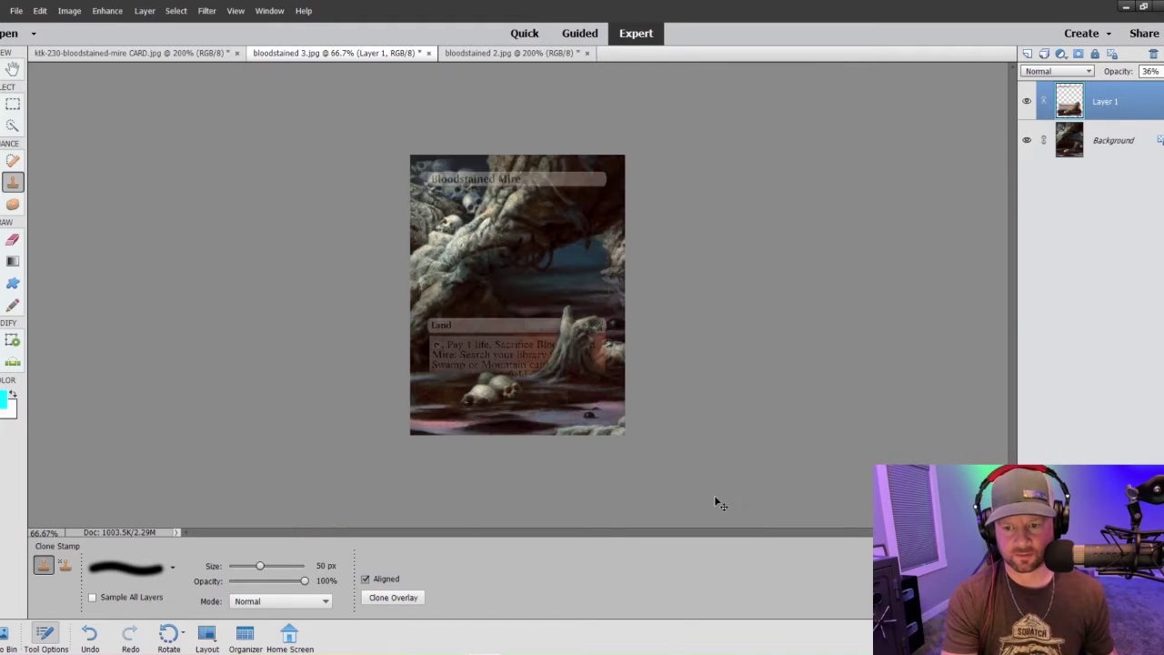
Step: Set Layer 1's opacity to 73%
{"action": "left_click", "coordinate": [1151, 71]}
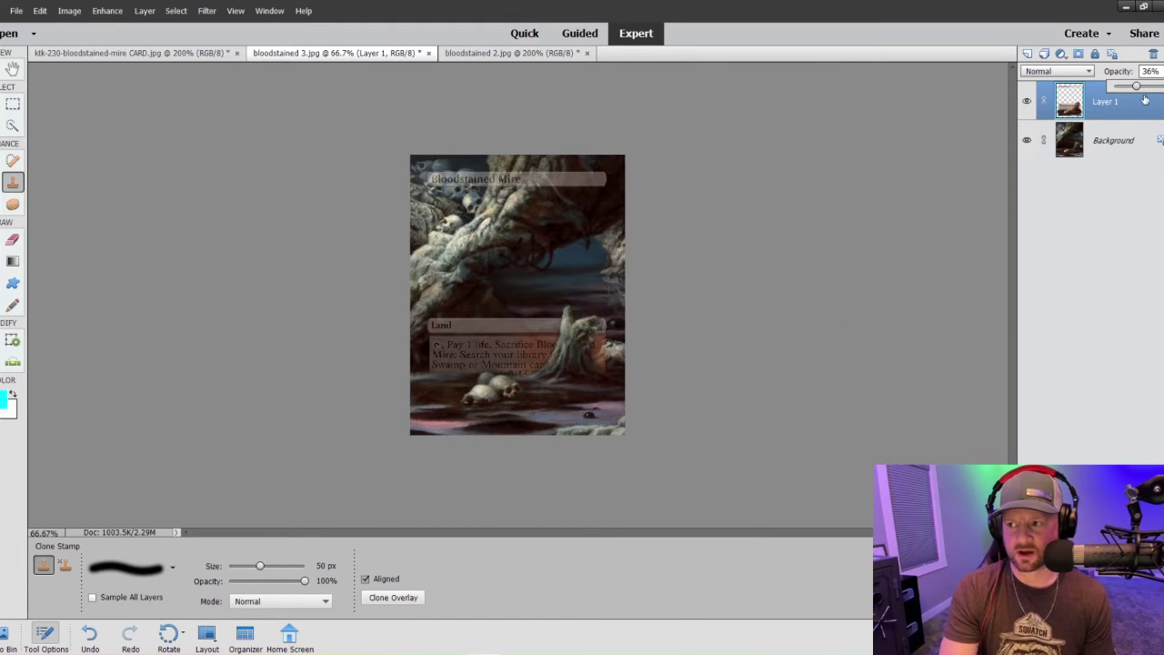
{"action": "left_click", "coordinate": [1160, 86]}
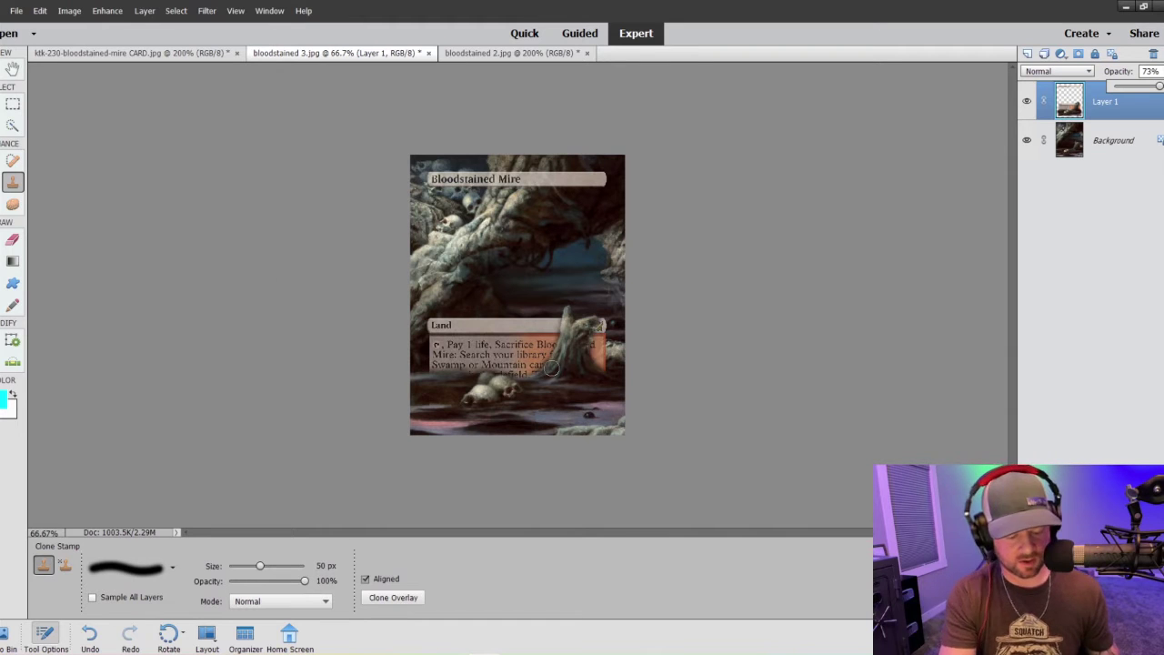
Step: Try cloning artwork onto Layer 1 over the stump's right side and the "Sacrifice" line, and undo both strokes
{"action": "key", "text": "ctrl+equal"}
{"action": "key", "text": "ctrl+equal"}
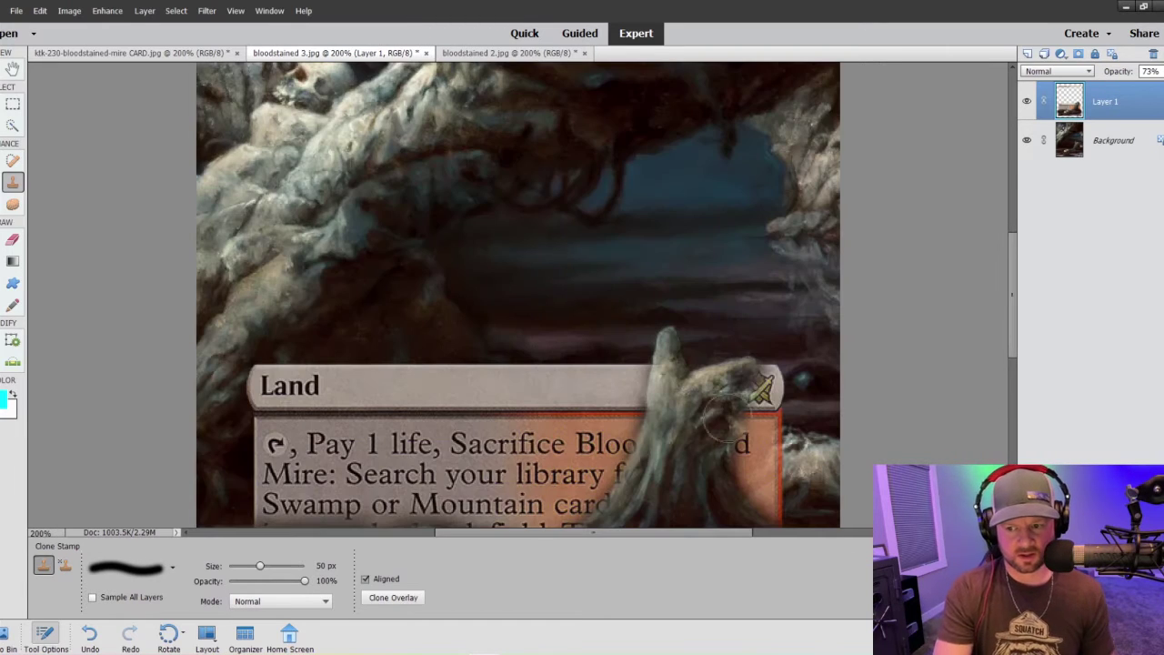
{"action": "mouse_move", "coordinate": [728, 419]}
{"action": "left_mouse_down"}
{"action": "mouse_move", "coordinate": [763, 391]}
{"action": "mouse_move", "coordinate": [752, 426]}
{"action": "left_mouse_up"}
{"action": "key", "text": "ctrl+z"}
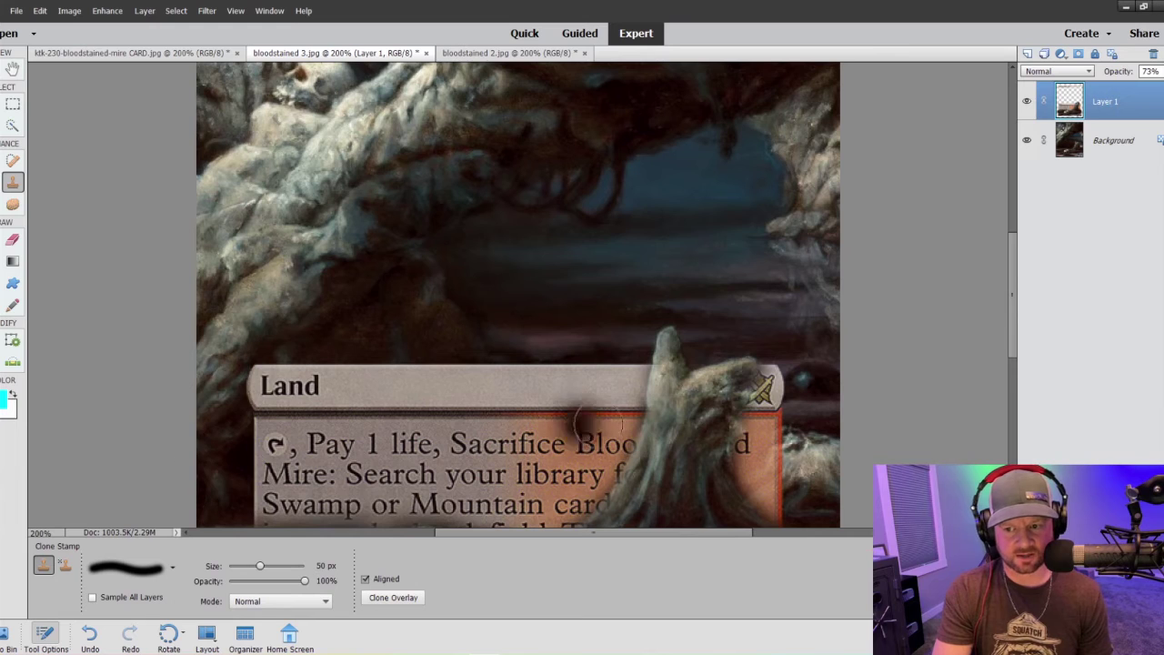
{"action": "left_click_drag", "start_coordinate": [580, 428], "coordinate": [574, 459]}
{"action": "key", "text": "ctrl+z"}
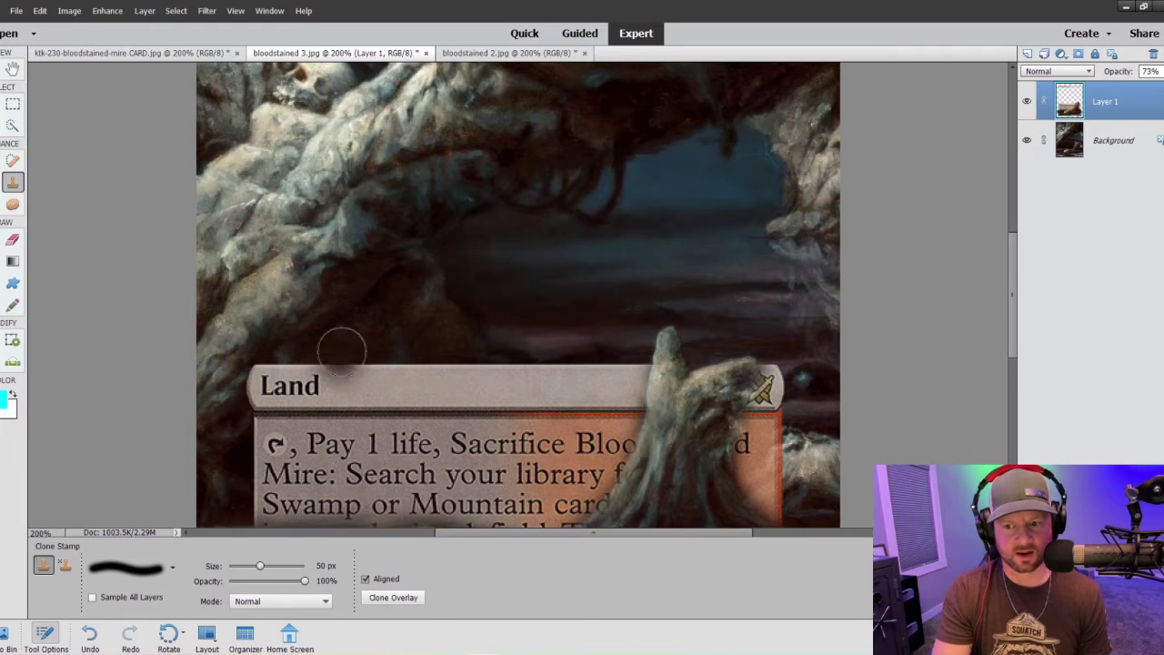
Step: Clone plain Land bar texture on Layer 1 over the set symbol with a hard round 9 px brush, and check the whole card
{"action": "left_click", "coordinate": [173, 570]}
{"action": "scroll", "coordinate": [141, 479], "scroll_direction": "up", "scroll_amount": 5}
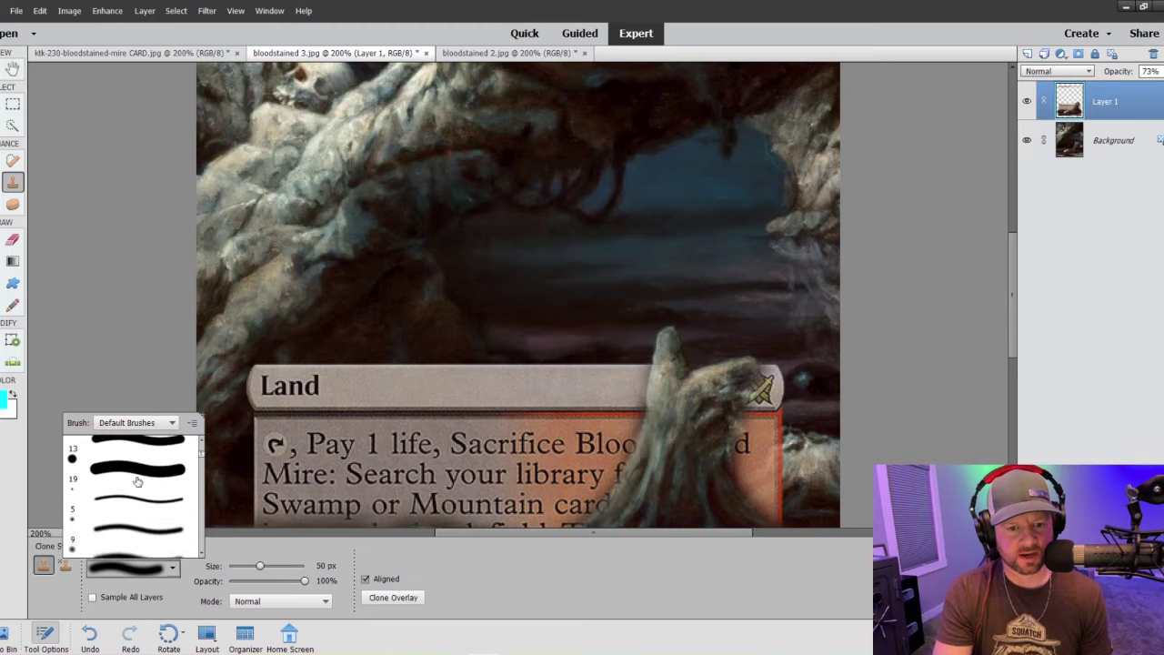
{"action": "left_click", "coordinate": [175, 457]}
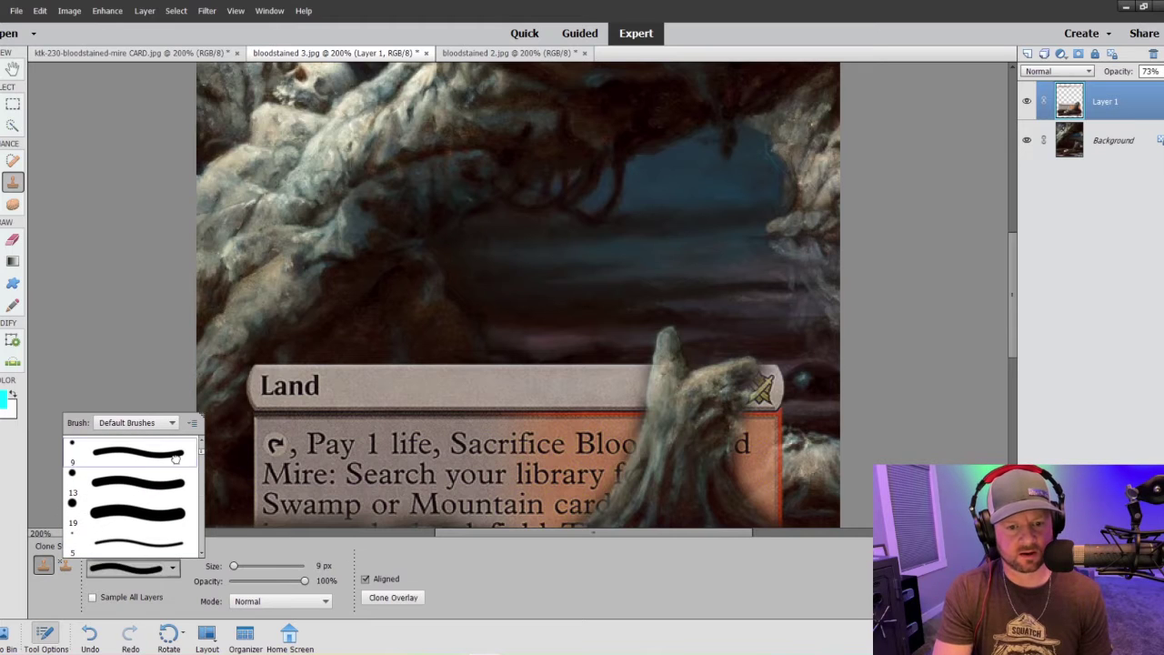
{"action": "left_click", "coordinate": [586, 386]}
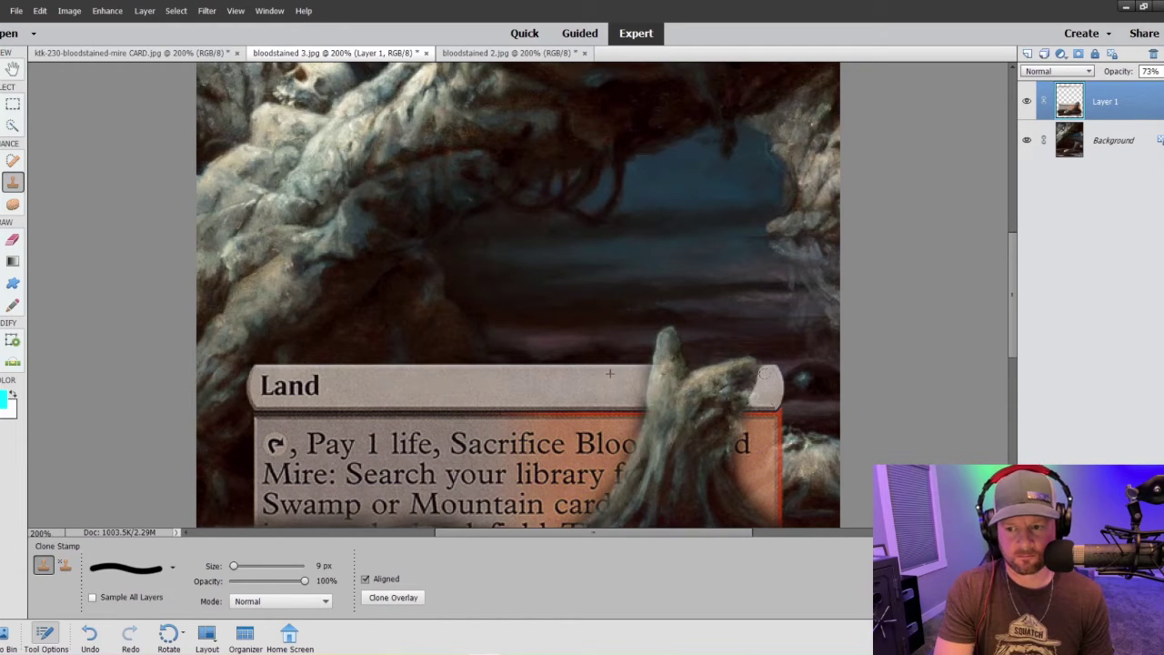
{"action": "key", "text": "ctrl+minus"}
{"action": "key", "text": "ctrl+minus"}
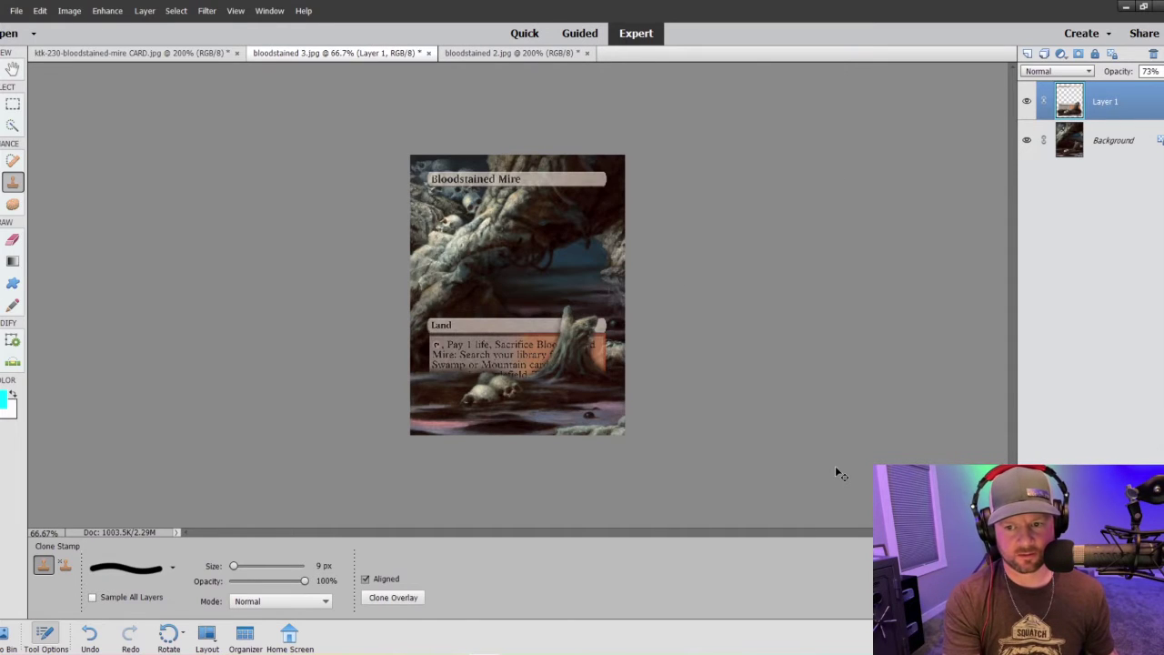
Step: Give the Clone Stamp the Soft Round 13 pixels brush from Default Brushes, enlarged to 25 px, with Layer 1 as the target
{"action": "left_click", "coordinate": [1094, 137]}
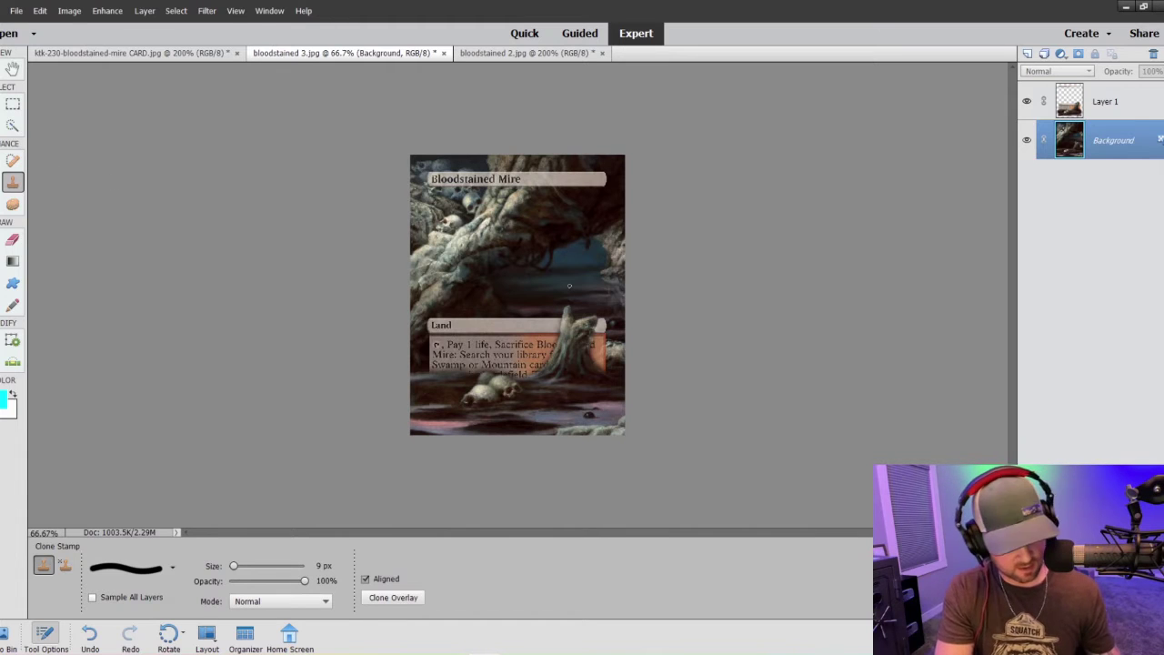
{"action": "left_click", "coordinate": [1065, 108]}
{"action": "left_click", "coordinate": [165, 561]}
{"action": "scroll", "coordinate": [149, 478], "scroll_direction": "down", "scroll_amount": 5}
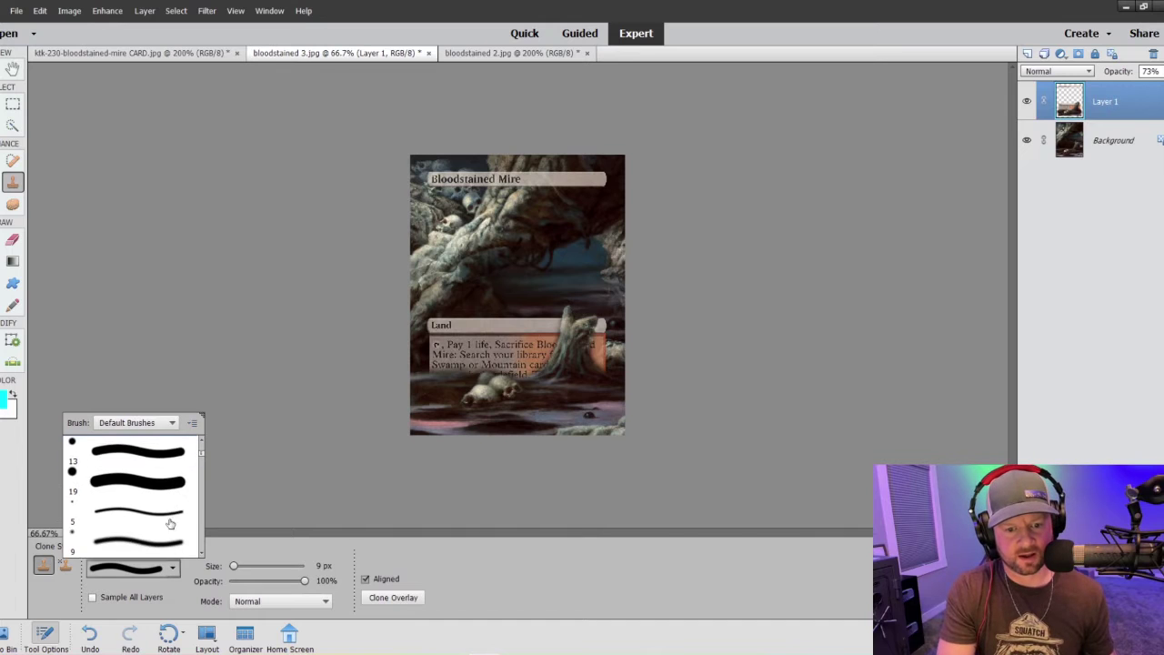
{"action": "left_click", "coordinate": [149, 478]}
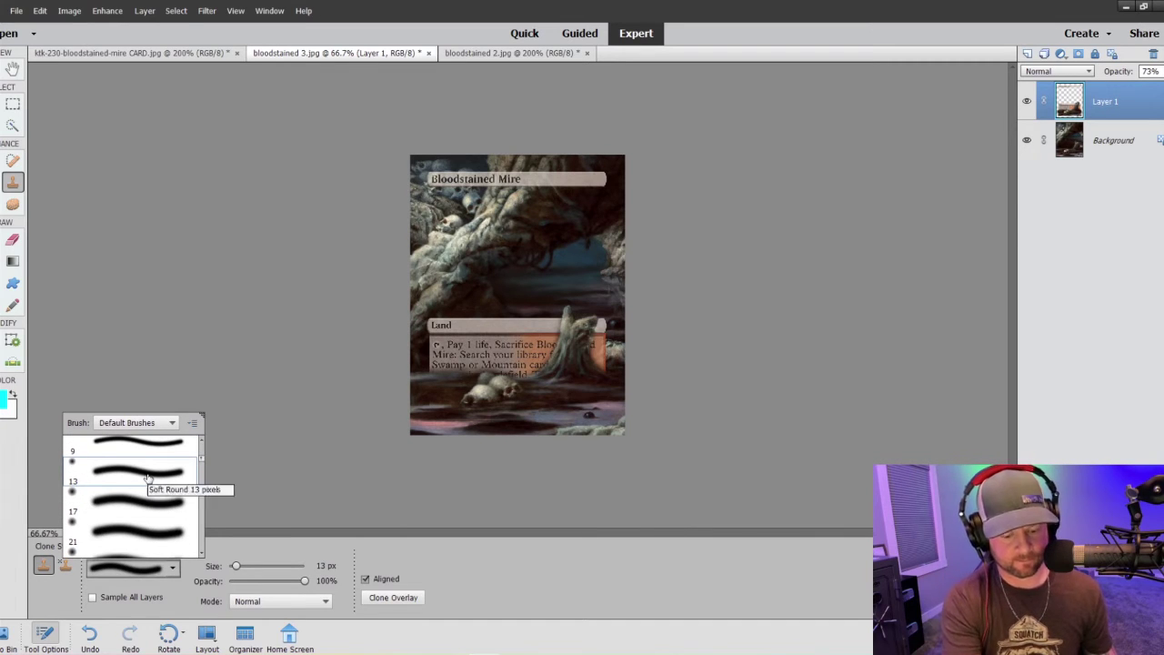
{"action": "left_click", "coordinate": [267, 268]}
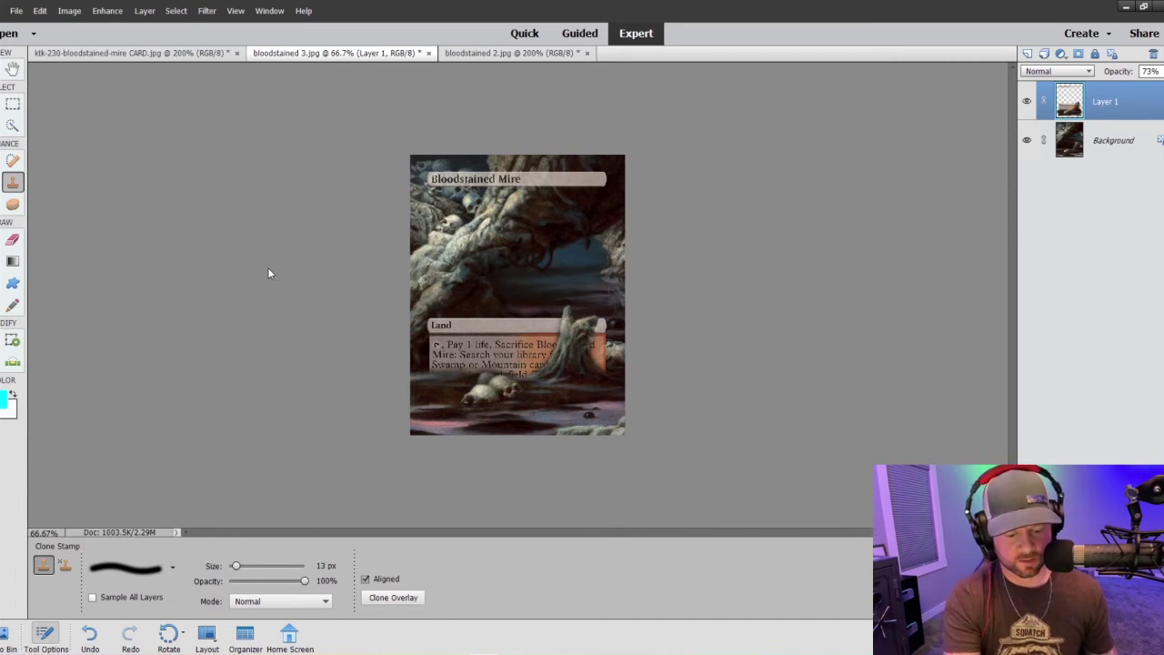
{"action": "key", "text": "ctrl+equal"}
{"action": "key", "text": "ctrl+equal"}
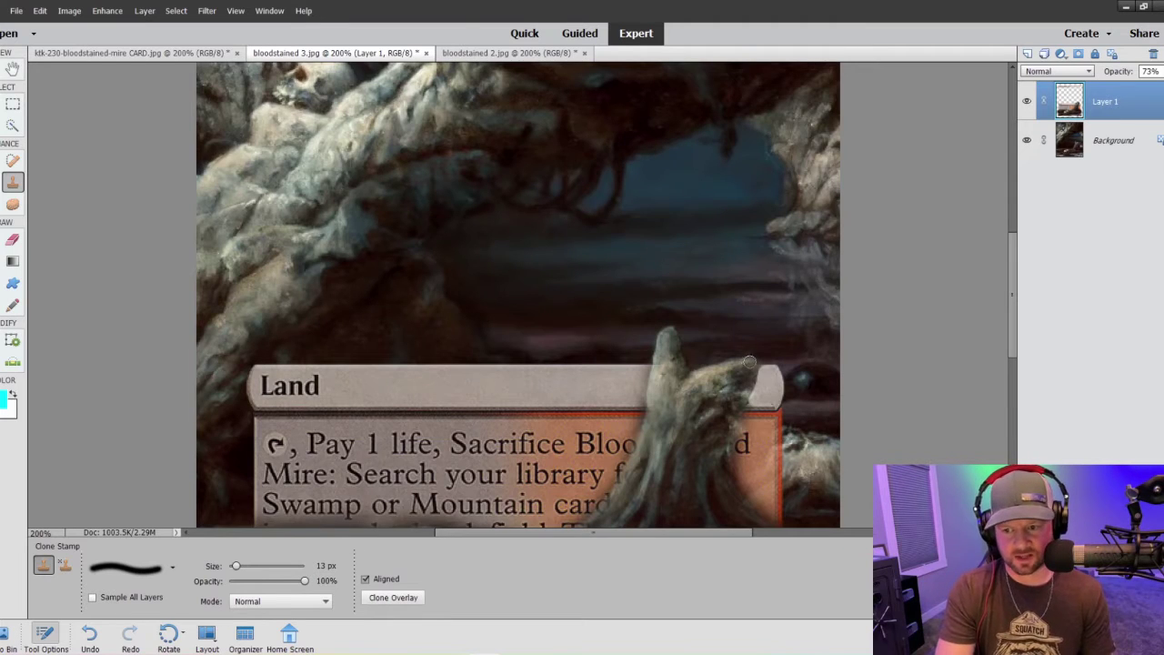
{"action": "key", "text": "bracketright"}
{"action": "key", "text": "bracketright"}
{"action": "key", "text": "bracketright"}
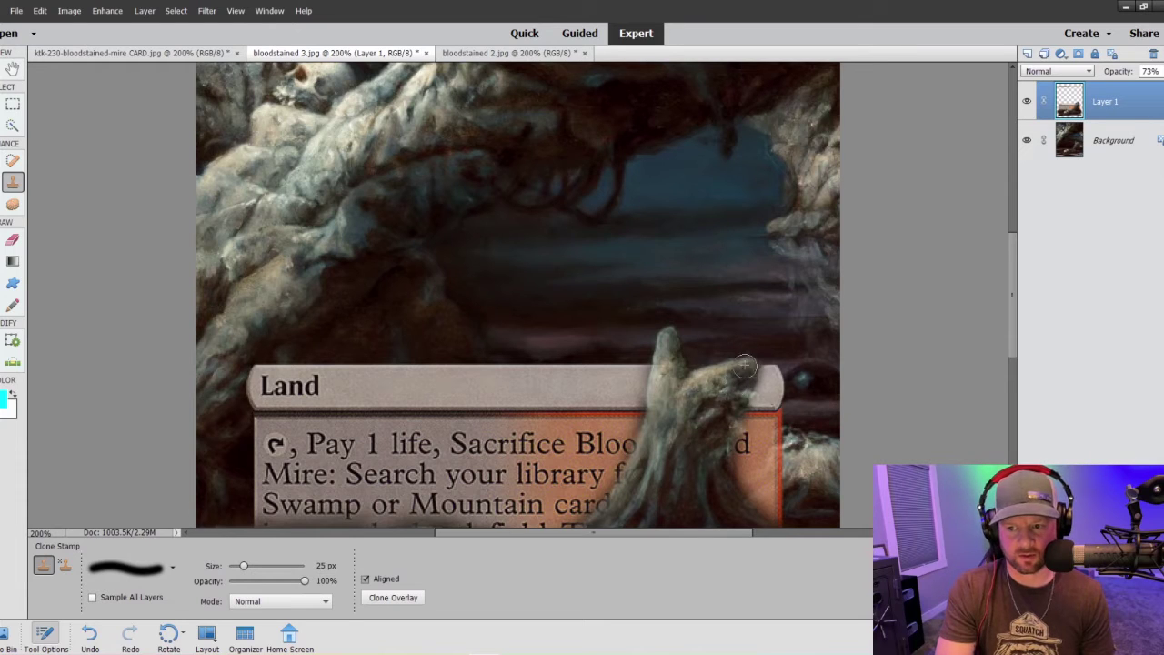
Step: Clone the pale rock artwork onto Layer 1 over the title bar from "d Mire" onward with a 50 px brush, and check the whole card
{"action": "scroll", "coordinate": [691, 424], "scroll_direction": "down", "scroll_amount": 5}
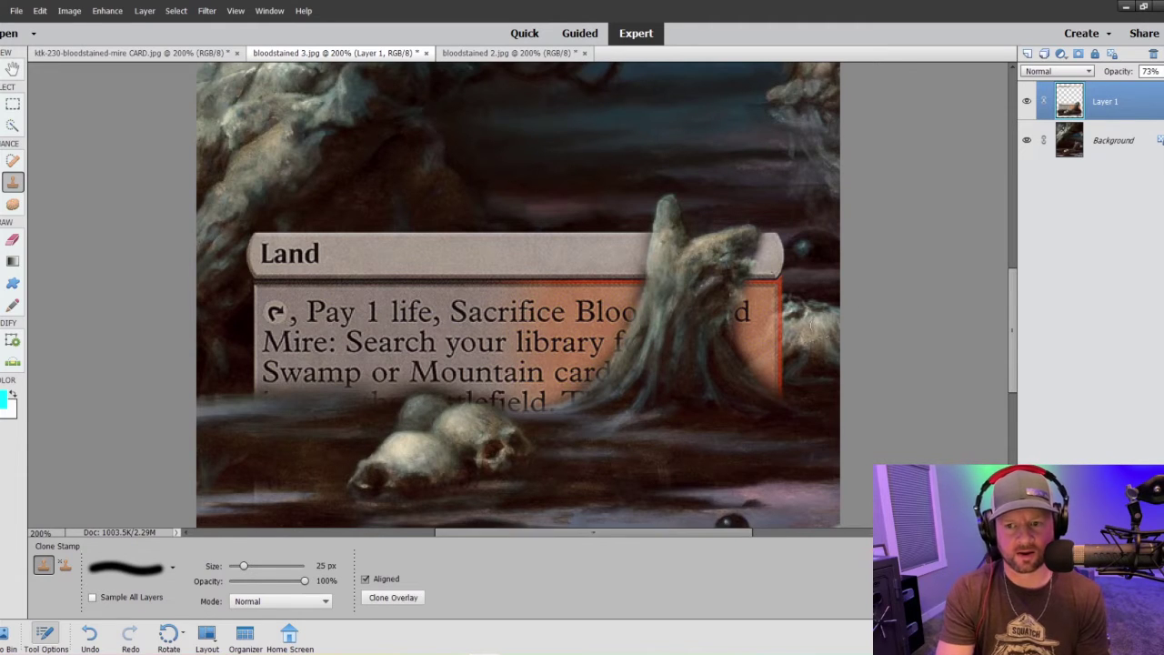
{"action": "left_click_drag", "start_coordinate": [1013, 342], "coordinate": [1006, 235]}
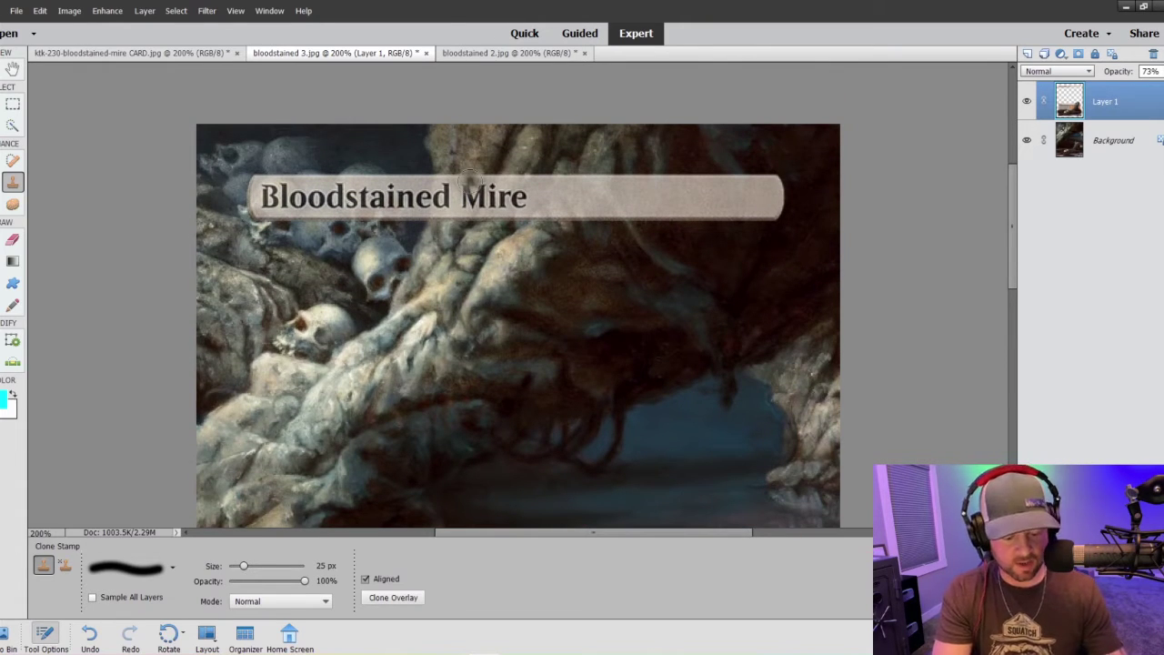
{"action": "key", "text": "bracketright"}
{"action": "key", "text": "bracketright"}
{"action": "mouse_move", "coordinate": [468, 182]}
{"action": "left_mouse_down"}
{"action": "mouse_move", "coordinate": [455, 244]}
{"action": "mouse_move", "coordinate": [459, 200]}
{"action": "mouse_move", "coordinate": [491, 178]}
{"action": "mouse_move", "coordinate": [467, 172]}
{"action": "mouse_move", "coordinate": [456, 219]}
{"action": "mouse_move", "coordinate": [462, 173]}
{"action": "mouse_move", "coordinate": [463, 238]}
{"action": "mouse_move", "coordinate": [522, 168]}
{"action": "mouse_move", "coordinate": [534, 260]}
{"action": "mouse_move", "coordinate": [543, 240]}
{"action": "mouse_move", "coordinate": [528, 167]}
{"action": "mouse_move", "coordinate": [668, 193]}
{"action": "mouse_move", "coordinate": [650, 266]}
{"action": "mouse_move", "coordinate": [731, 192]}
{"action": "mouse_move", "coordinate": [766, 258]}
{"action": "mouse_move", "coordinate": [777, 183]}
{"action": "mouse_move", "coordinate": [723, 195]}
{"action": "mouse_move", "coordinate": [688, 225]}
{"action": "mouse_move", "coordinate": [767, 196]}
{"action": "mouse_move", "coordinate": [564, 185]}
{"action": "mouse_move", "coordinate": [722, 225]}
{"action": "mouse_move", "coordinate": [596, 231]}
{"action": "mouse_move", "coordinate": [510, 247]}
{"action": "left_mouse_up"}
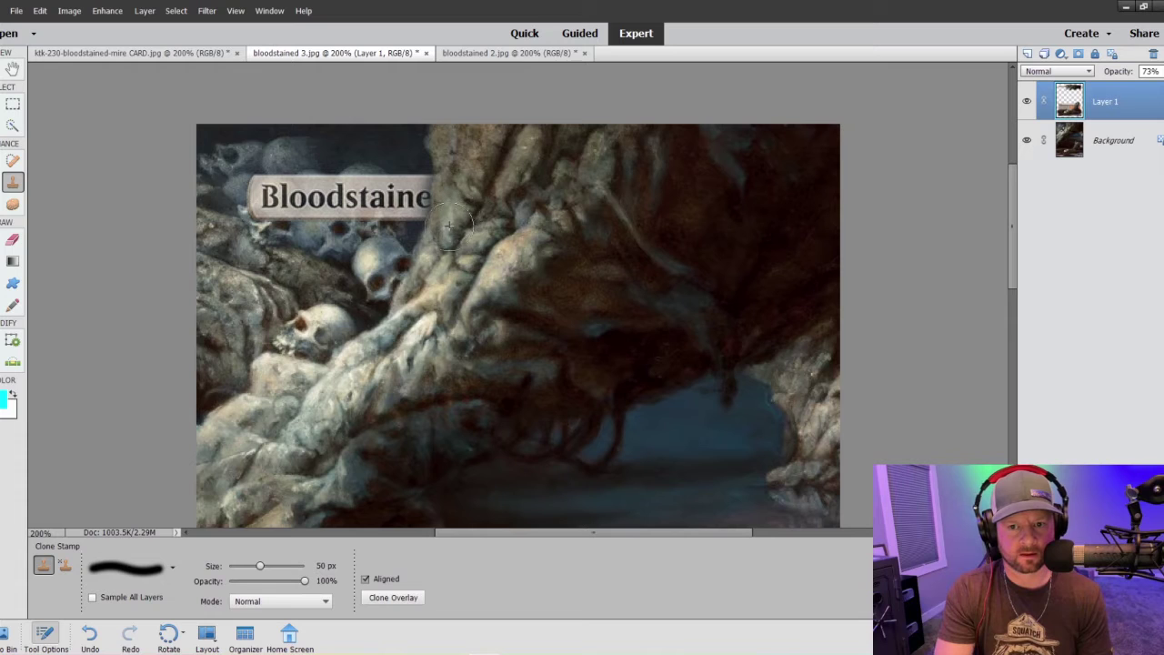
{"action": "key", "text": "ctrl+minus"}
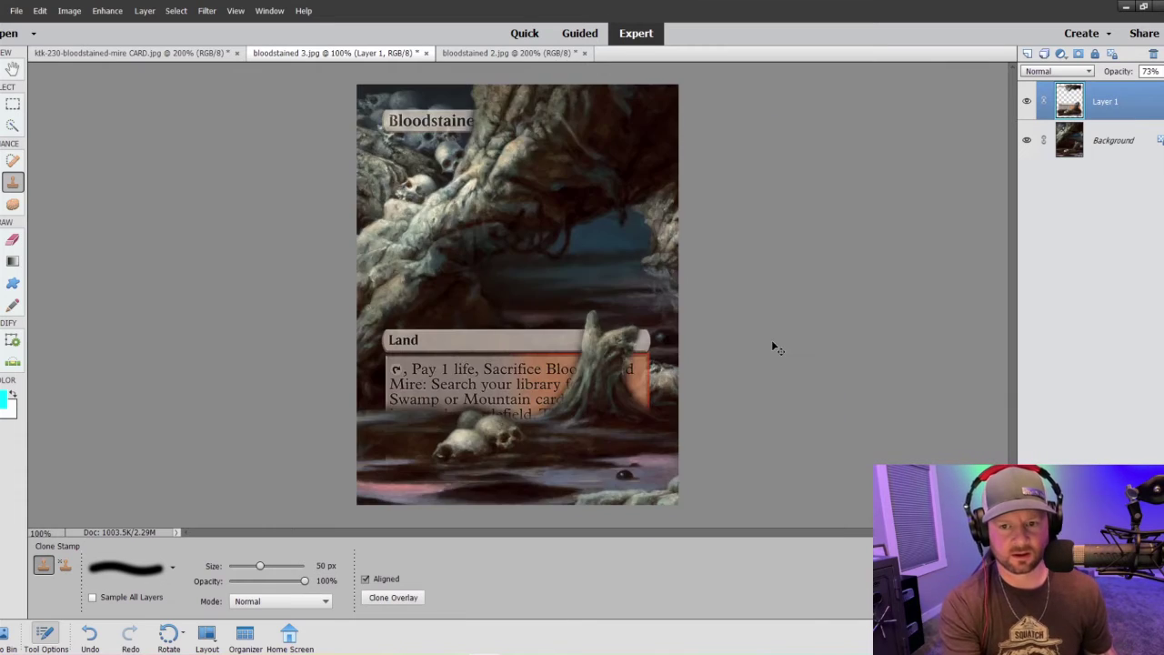
{"action": "key", "text": "ctrl+minus"}
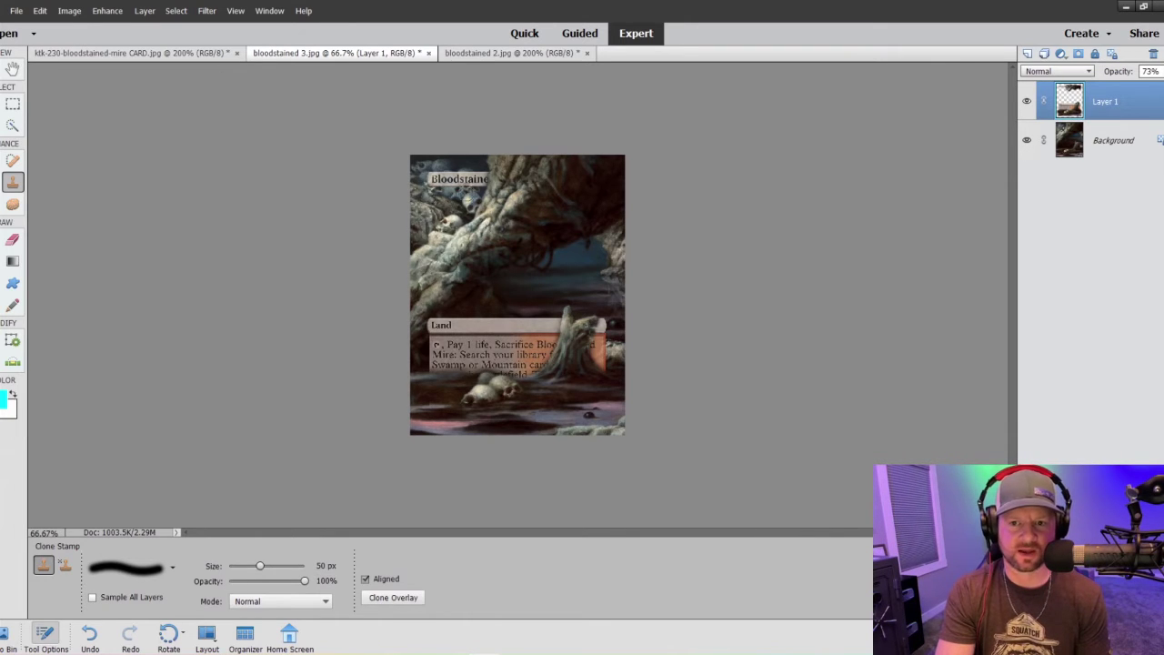
{"action": "left_click", "coordinate": [463, 180]}
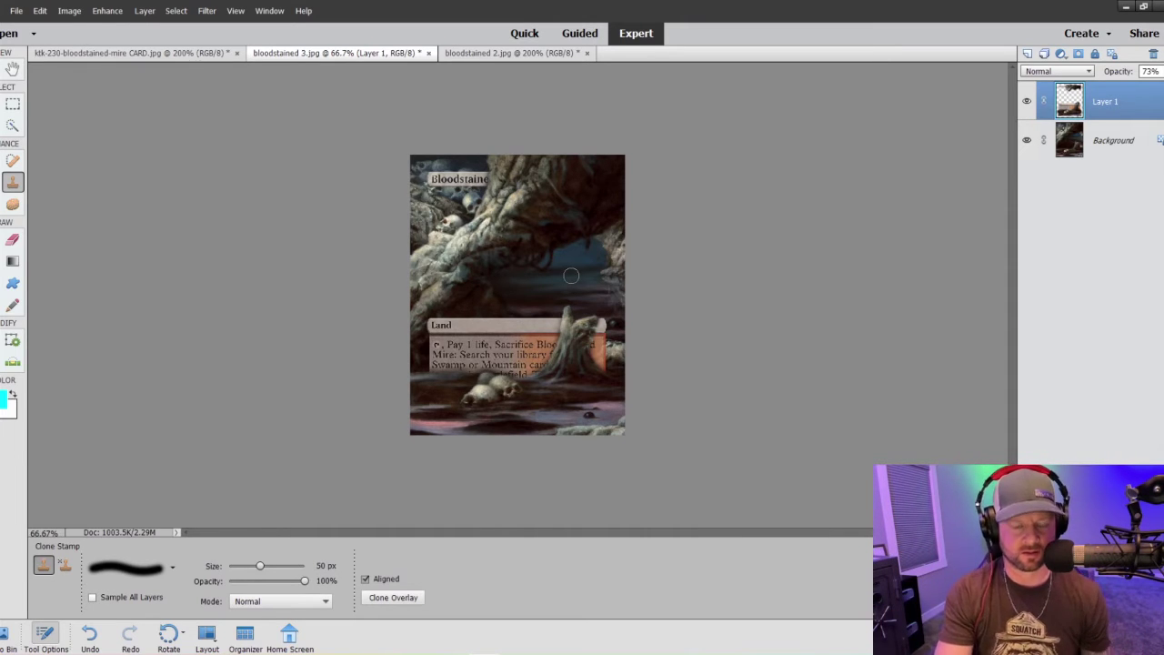
Step: Try a single Clone Stamp dab on Layer 1 over the "Sacrifice" line of the rules text, and undo it
{"action": "key", "text": "ctrl+equal"}
{"action": "key", "text": "ctrl+equal"}
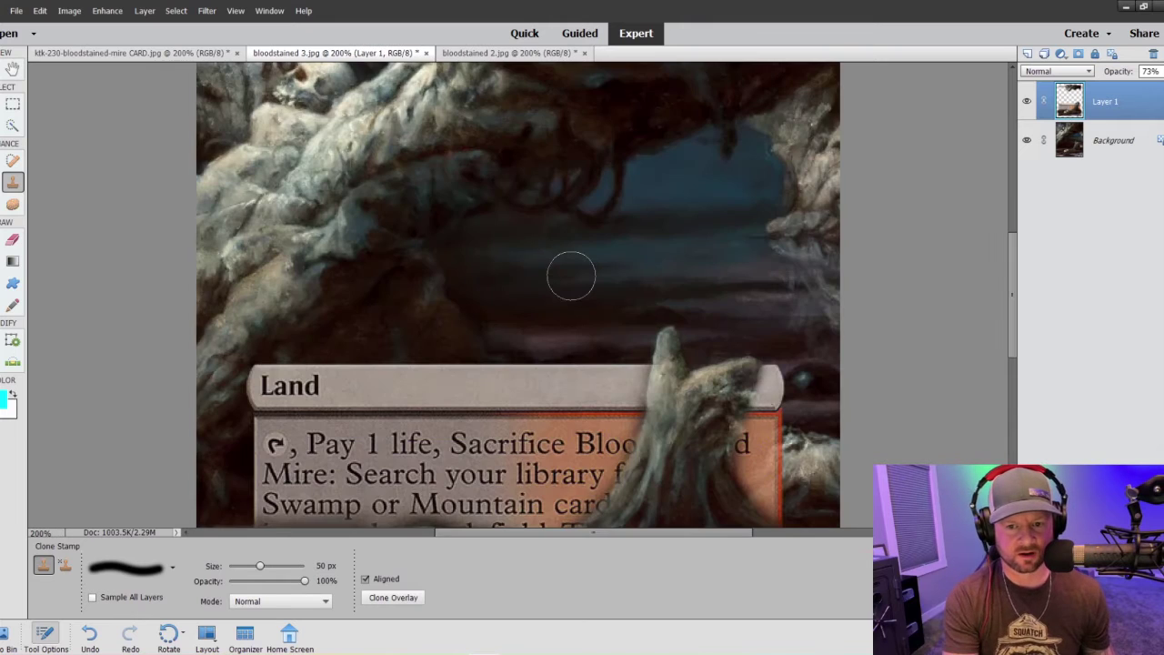
{"action": "scroll", "coordinate": [566, 264], "scroll_direction": "down", "scroll_amount": 2}
{"action": "scroll", "coordinate": [566, 262], "scroll_direction": "down", "scroll_amount": 1}
{"action": "left_click", "coordinate": [566, 262]}
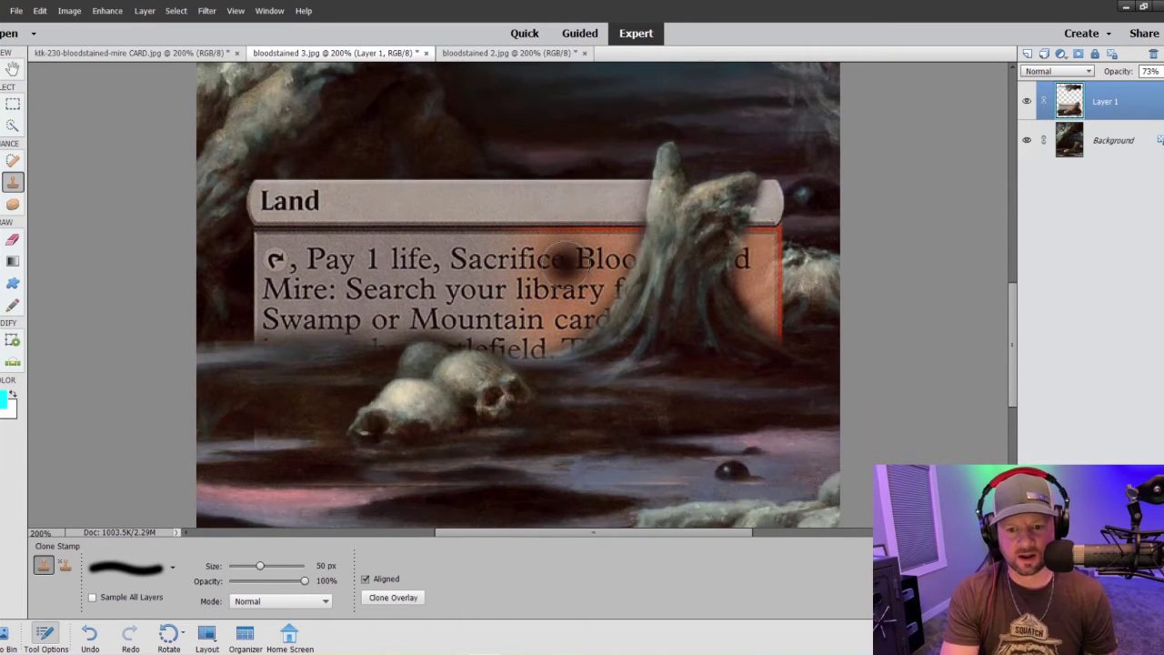
{"action": "scroll", "coordinate": [565, 262], "scroll_direction": "down", "scroll_amount": 2}
{"action": "scroll", "coordinate": [457, 453], "scroll_direction": "up", "scroll_amount": 1}
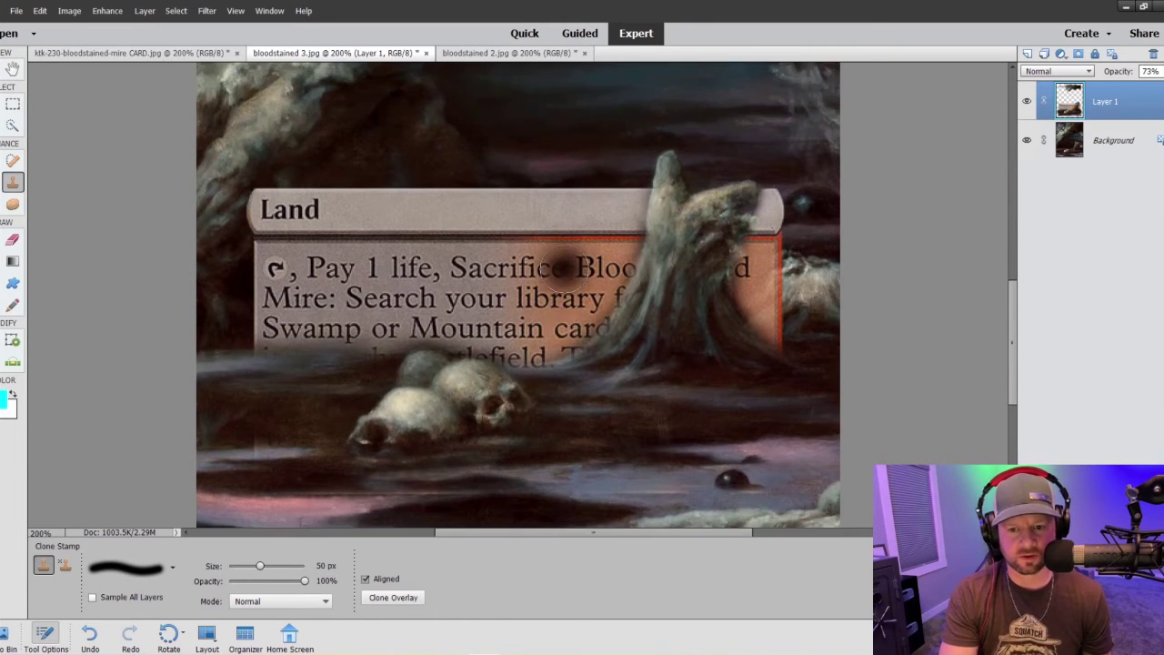
{"action": "key", "text": "ctrl+z"}
{"action": "scroll", "coordinate": [317, 441], "scroll_direction": "down", "scroll_amount": 1}
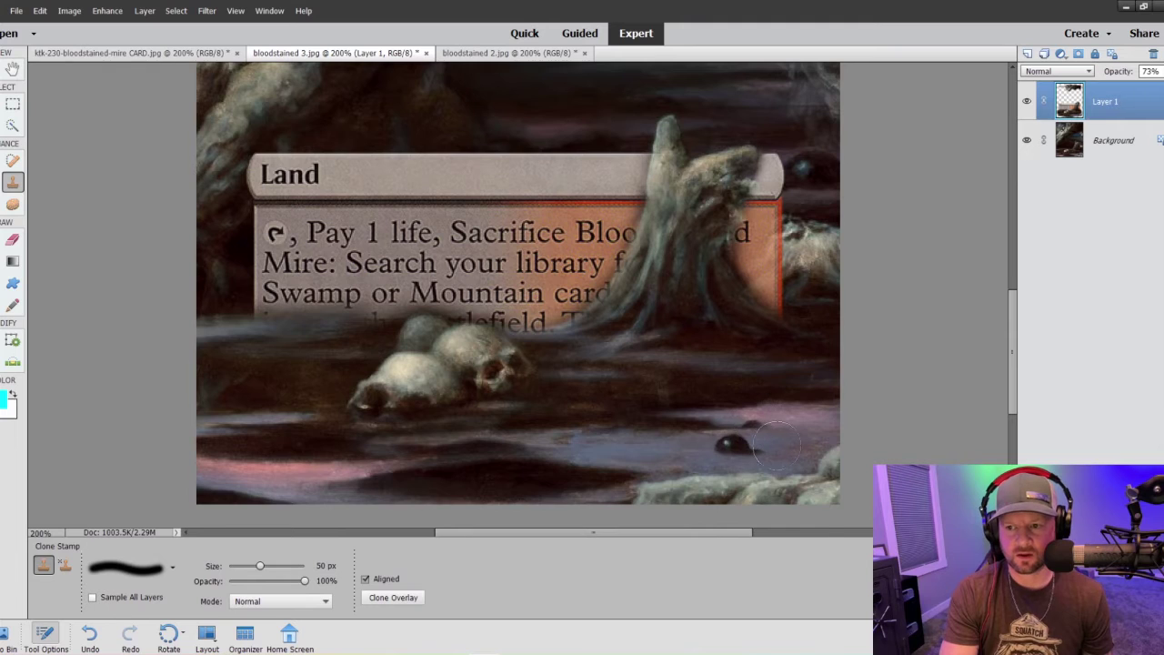
{"action": "scroll", "coordinate": [764, 436], "scroll_direction": "up", "scroll_amount": 2}
{"action": "scroll", "coordinate": [748, 421], "scroll_direction": "up", "scroll_amount": 10}
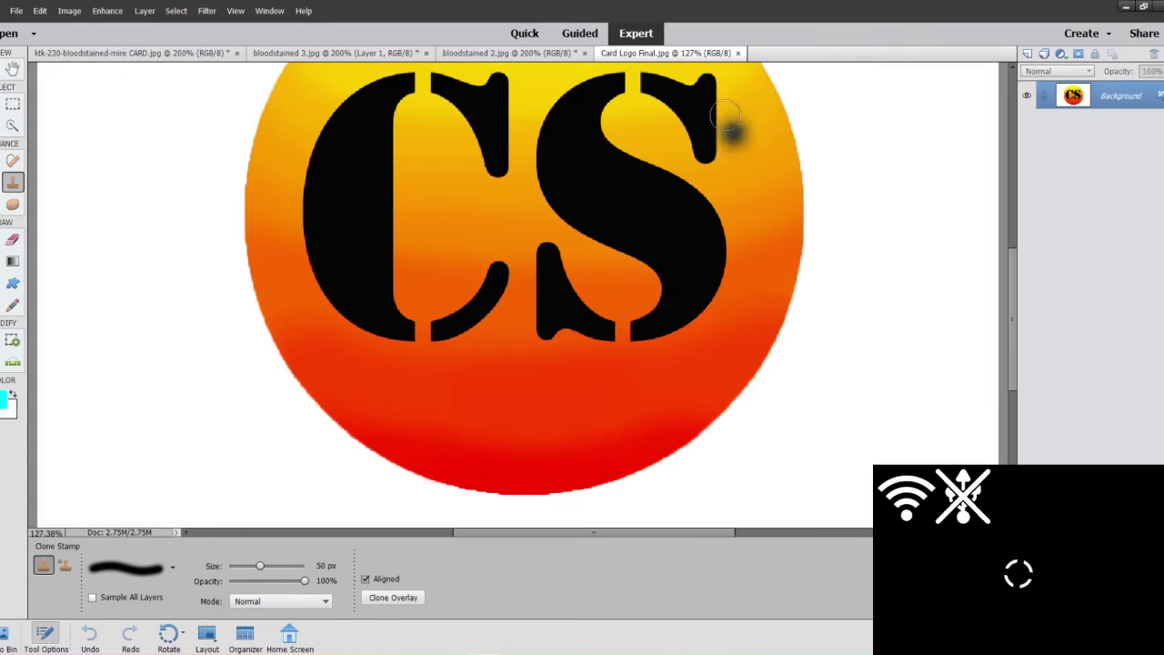
Step: Select the round CS logo in Card Logo Final.jpg with a Quick Selection brush enlarged to 900 px, and reduce the brush to 600 px
{"action": "key", "text": "ctrl+minus"}
{"action": "key", "text": "ctrl+minus"}
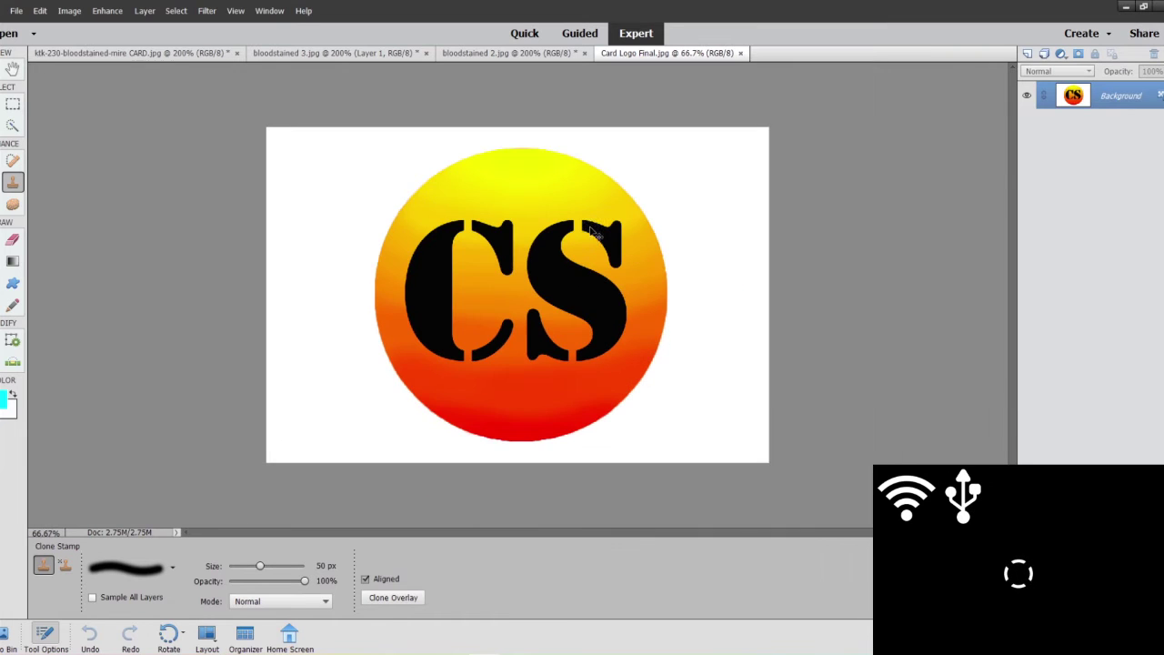
{"action": "key", "text": "a"}
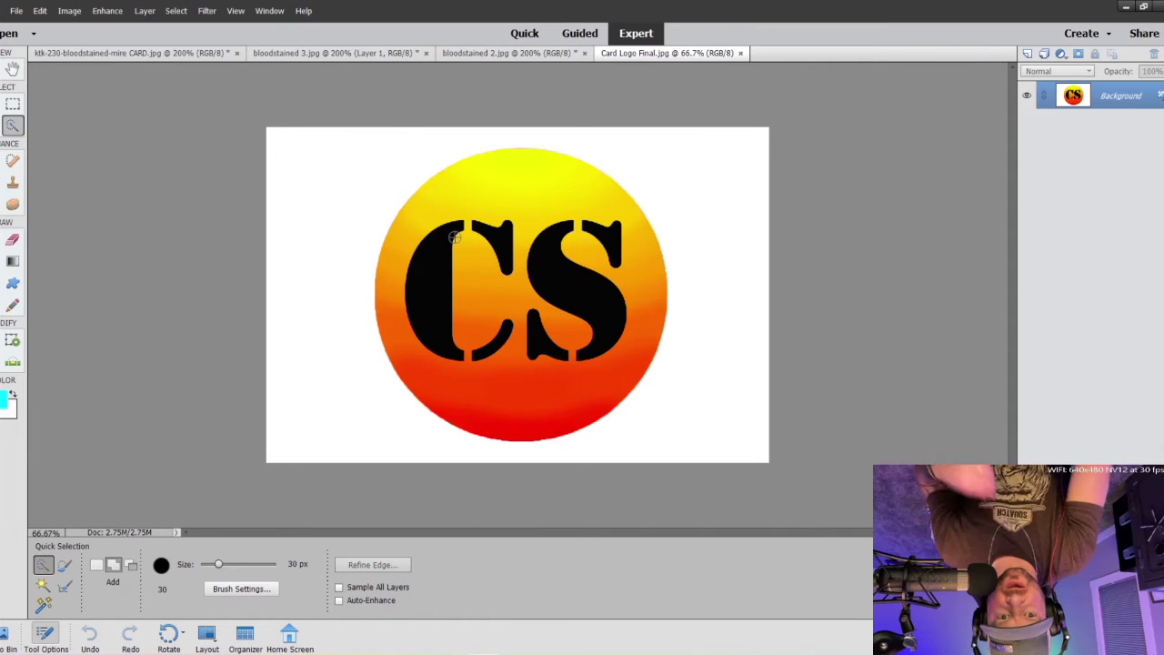
{"action": "key", "text": "bracketright"}
{"action": "key", "text": "bracketright"}
{"action": "key", "text": "bracketright"}
{"action": "key", "text": "bracketright"}
{"action": "key", "text": "bracketright"}
{"action": "key", "text": "bracketright"}
{"action": "key", "text": "bracketright"}
{"action": "key", "text": "bracketright"}
{"action": "key", "text": "bracketright"}
{"action": "key", "text": "bracketright"}
{"action": "key", "text": "bracketright"}
{"action": "key", "text": "bracketright"}
{"action": "key", "text": "bracketright"}
{"action": "key", "text": "bracketright"}
{"action": "key", "text": "bracketright"}
{"action": "key", "text": "bracketright"}
{"action": "key", "text": "bracketright"}
{"action": "key", "text": "bracketright"}
{"action": "key", "text": "bracketright"}
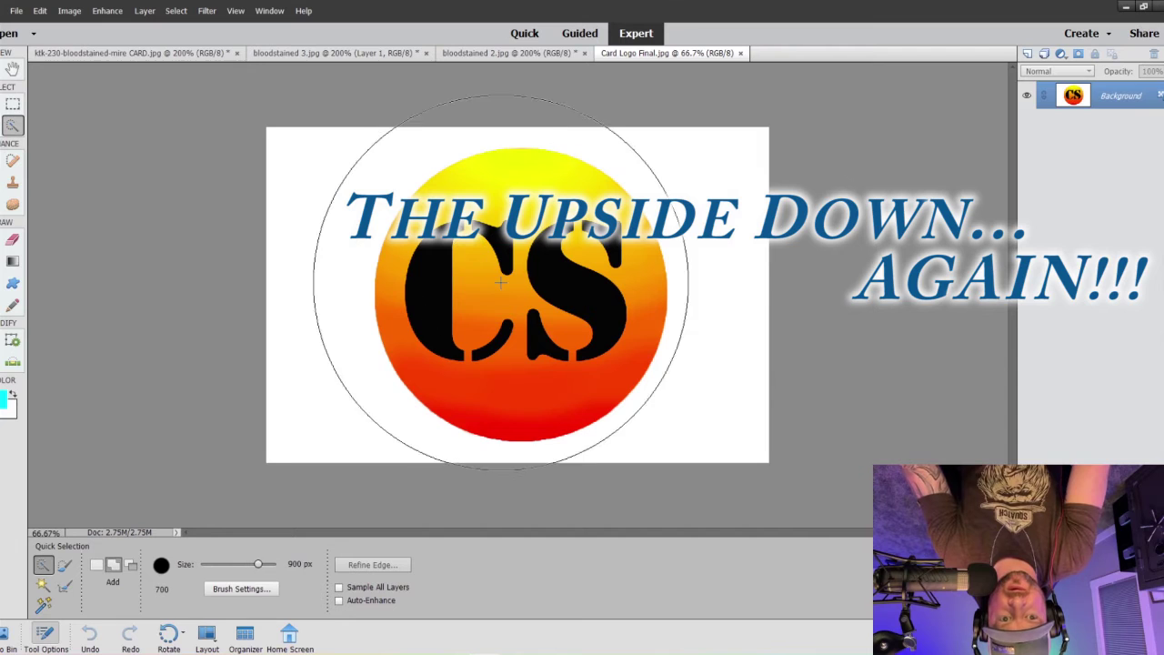
{"action": "left_click", "coordinate": [507, 286]}
{"action": "key", "text": "bracketleft"}
{"action": "key", "text": "bracketleft"}
{"action": "key", "text": "bracketleft"}
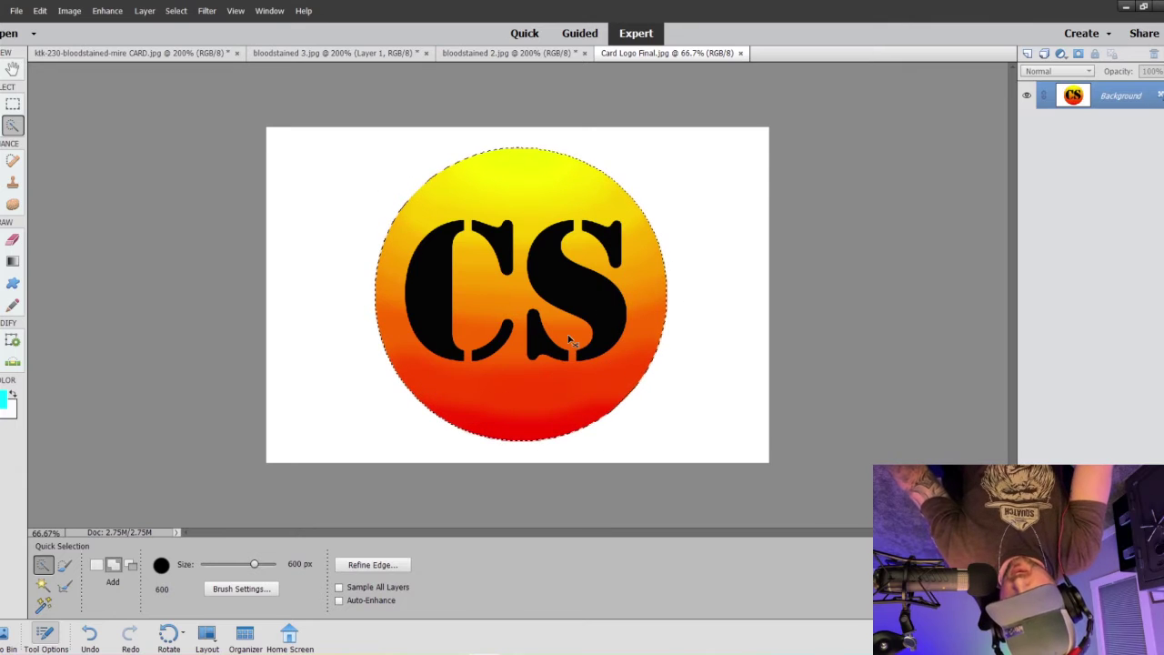
Step: Paste the CS logo onto a new layer in bloodstained 3.jpg and show its bounding box with the Move tool
{"action": "left_click", "coordinate": [284, 55]}
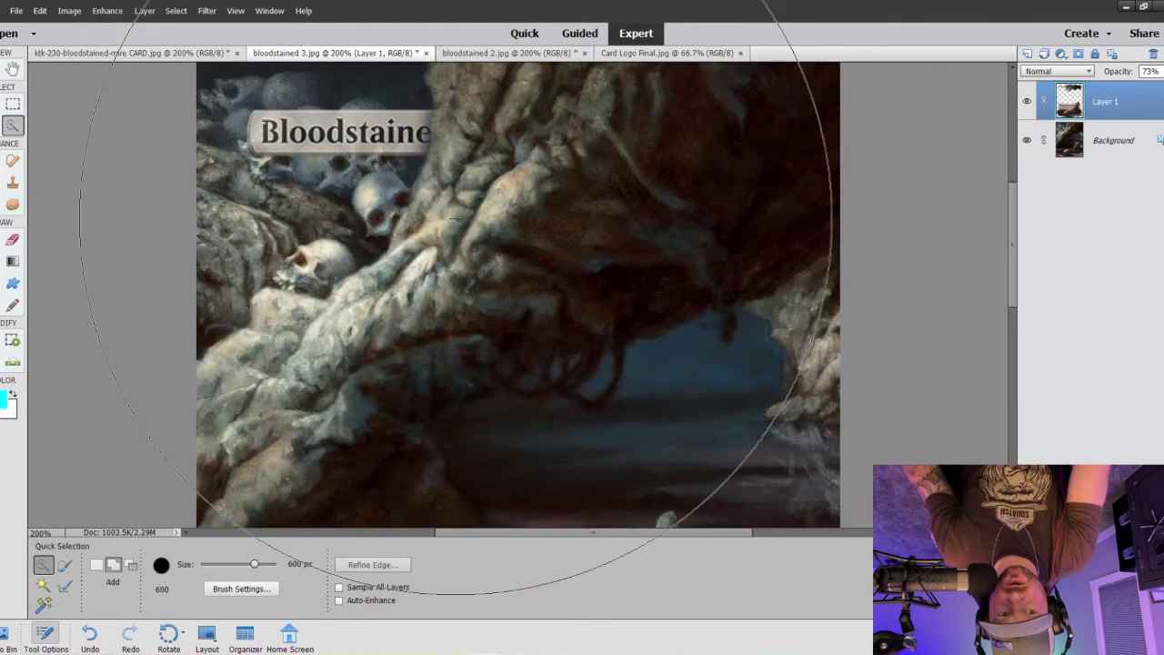
{"action": "key", "text": "bracketleft"}
{"action": "key", "text": "bracketleft"}
{"action": "key", "text": "bracketleft"}
{"action": "key", "text": "bracketleft"}
{"action": "key", "text": "bracketleft"}
{"action": "key", "text": "bracketleft"}
{"action": "key", "text": "bracketleft"}
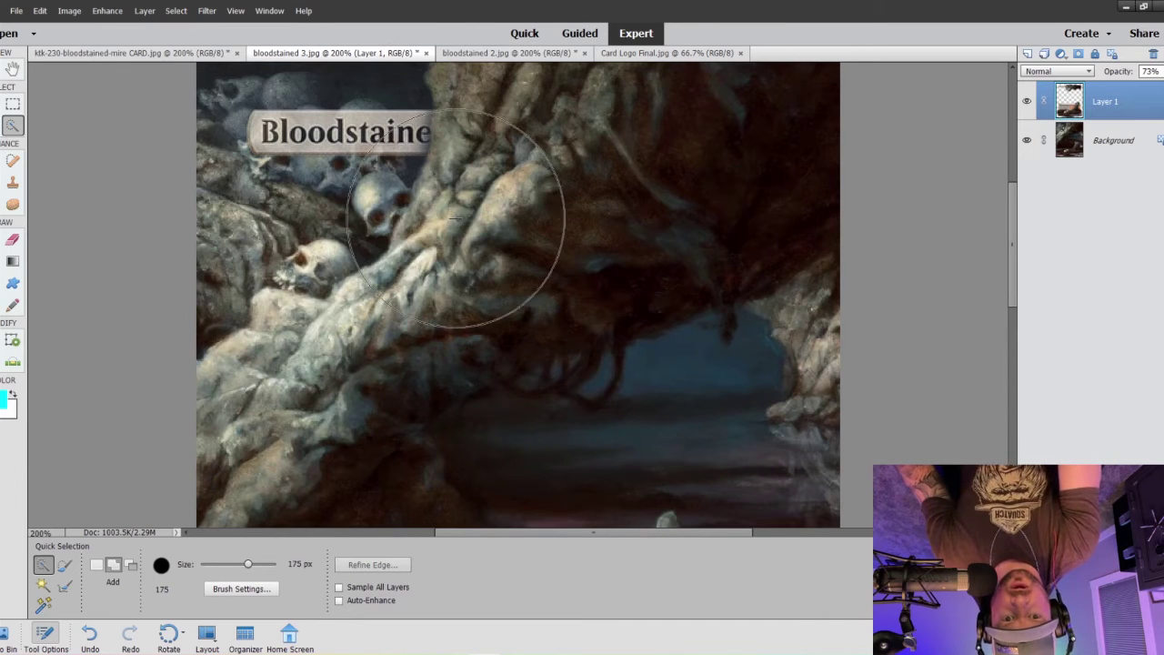
{"action": "key", "text": "ctrl+shift+alt+n"}
{"action": "key", "text": "ctrl+v"}
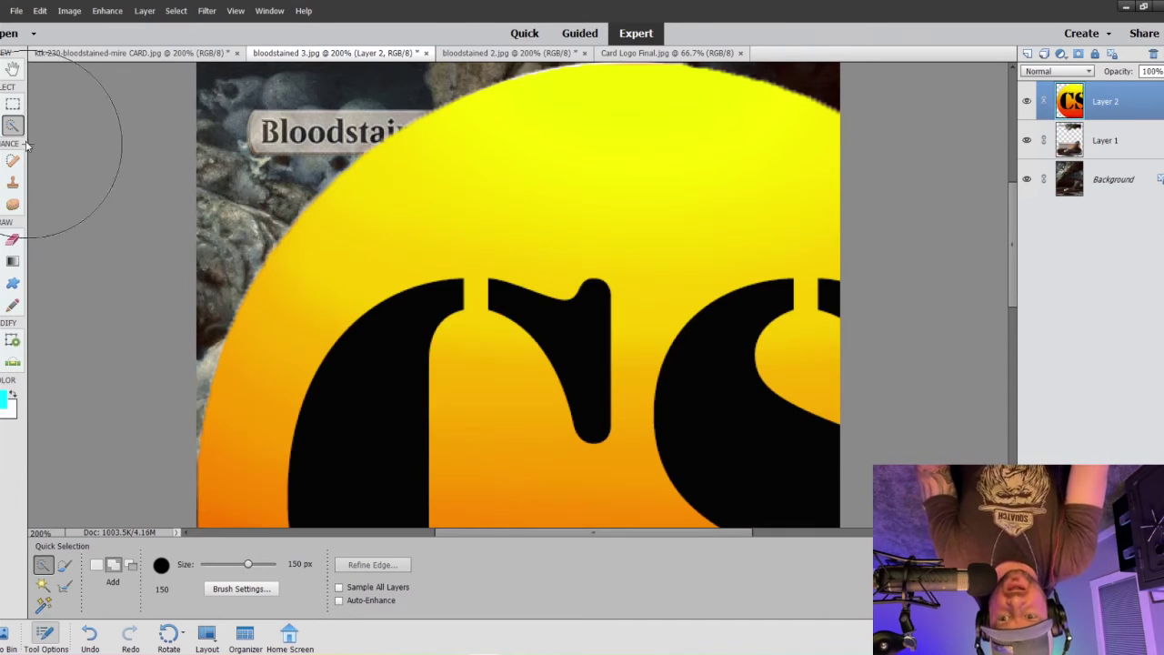
{"action": "key", "text": "v"}
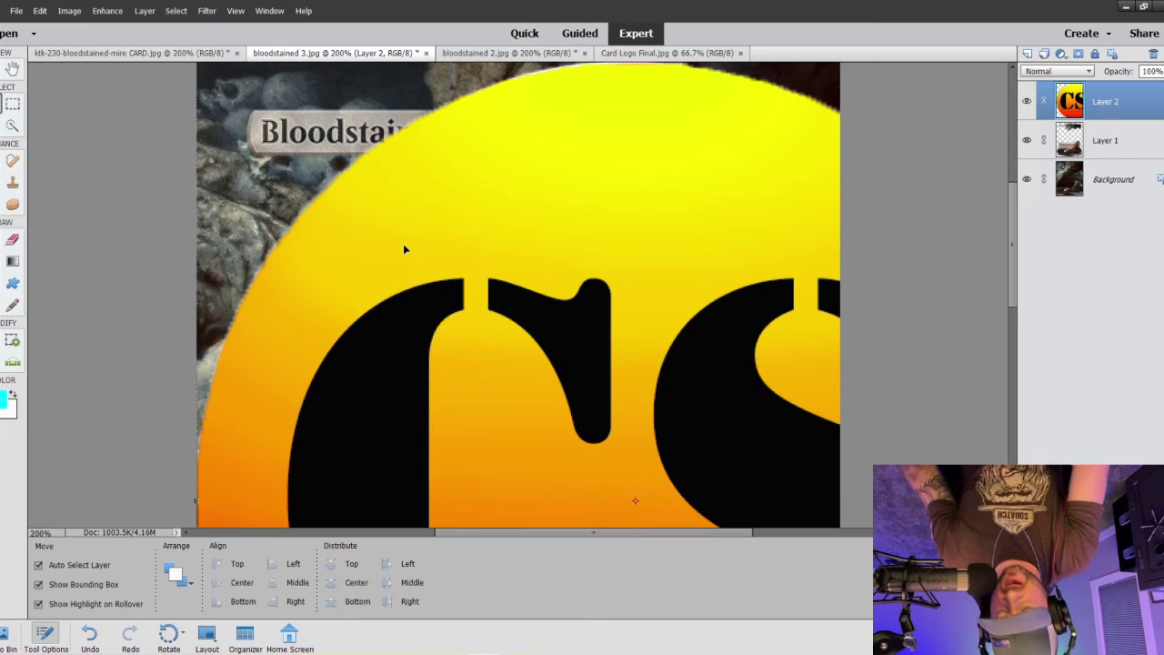
{"action": "scroll", "coordinate": [364, 208], "scroll_direction": "up", "scroll_amount": 1}
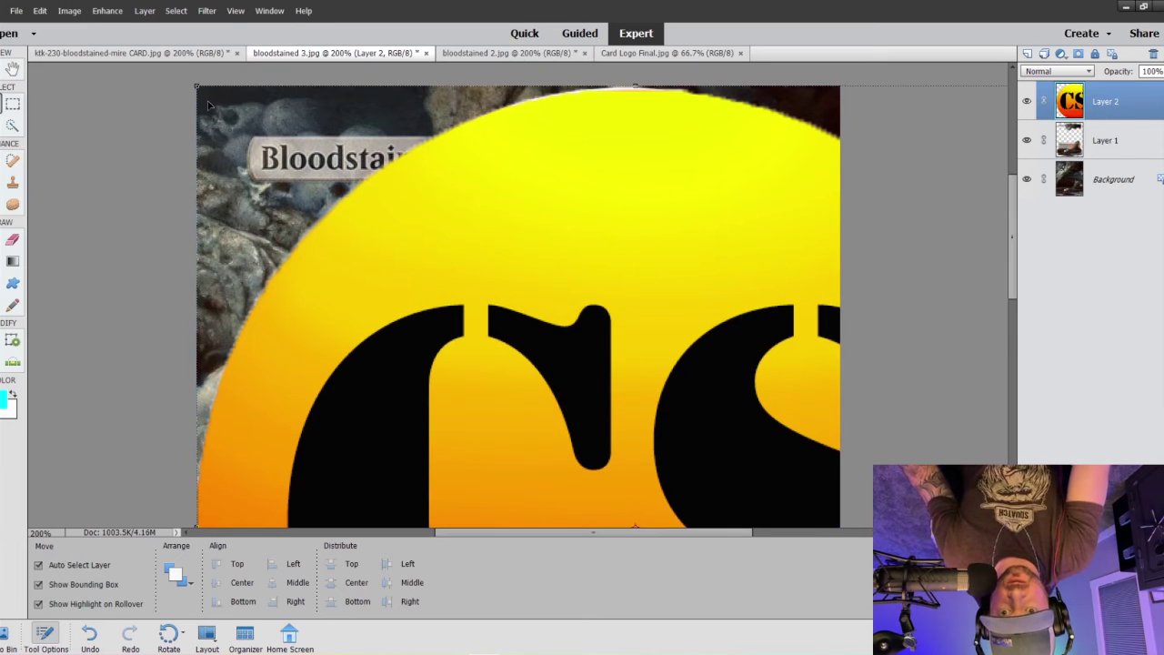
Step: Try the CS logo on Layer 2 at 1.85% size, rotated -27.48°, over the upper skull in the rocks
{"action": "left_click_drag", "start_coordinate": [195, 85], "coordinate": [442, 363]}
{"action": "left_click_drag", "start_coordinate": [595, 381], "coordinate": [391, 192]}
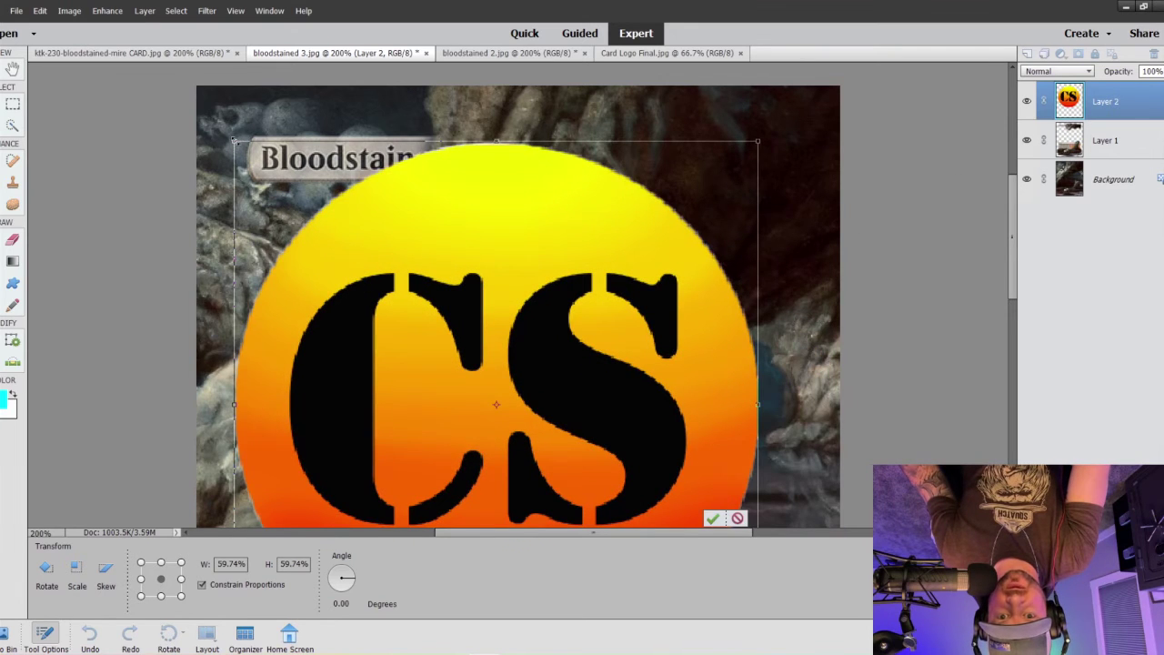
{"action": "left_click_drag", "start_coordinate": [233, 141], "coordinate": [568, 365]}
{"action": "key", "text": "ctrl+minus"}
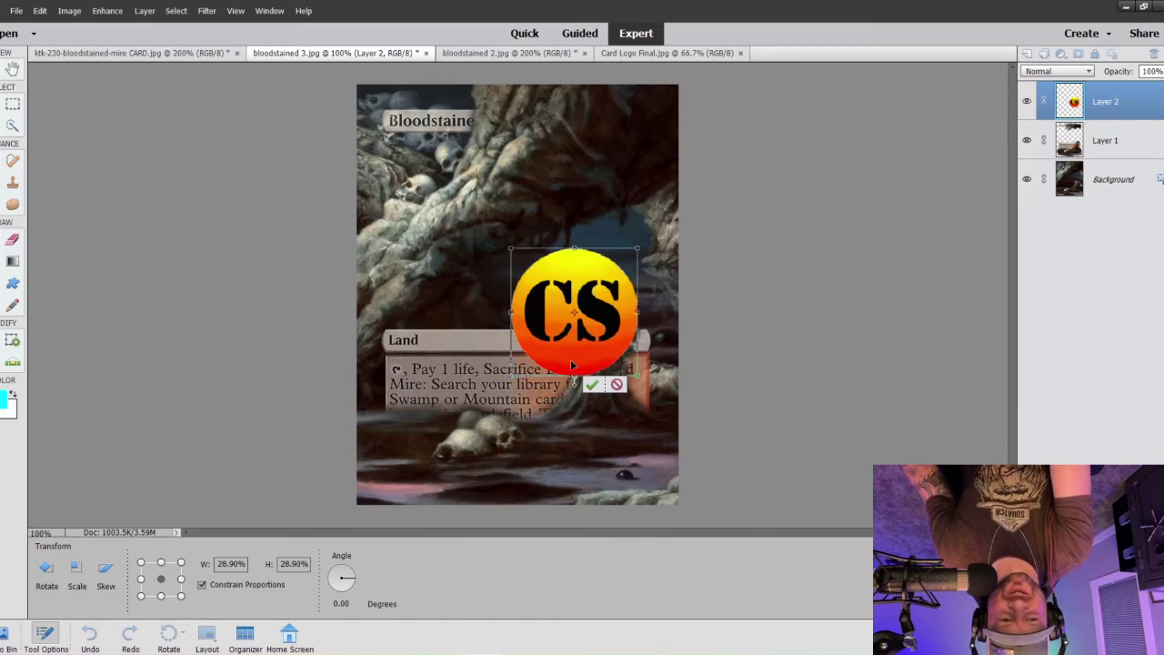
{"action": "left_click_drag", "start_coordinate": [509, 249], "coordinate": [459, 186]}
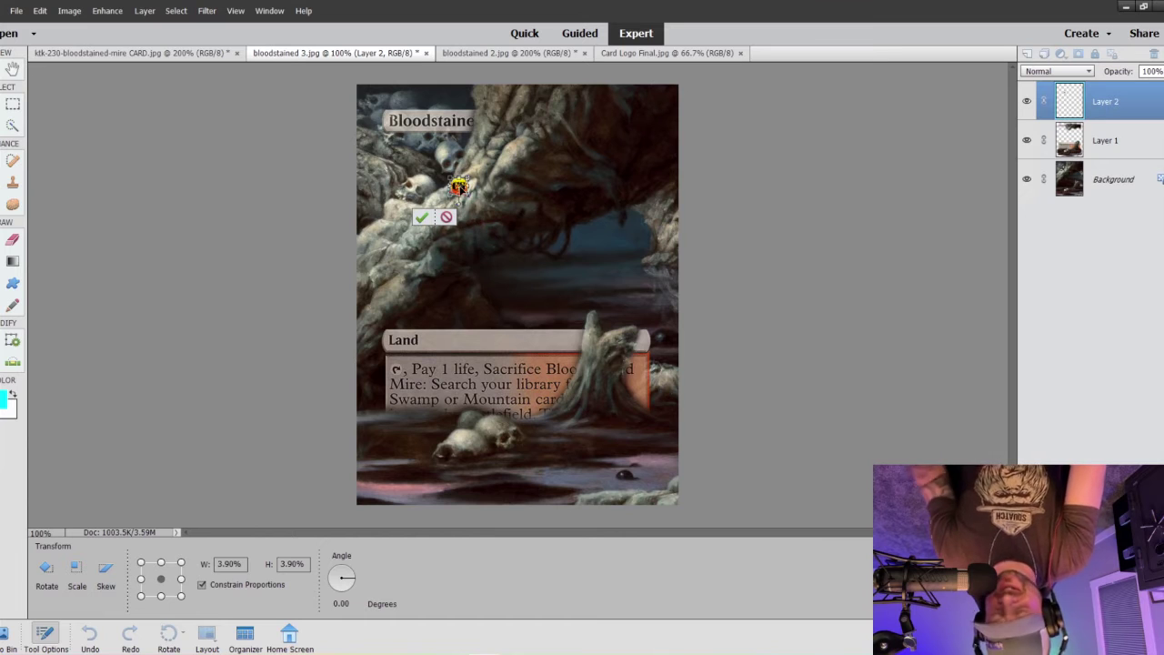
{"action": "key", "text": "ctrl+equal"}
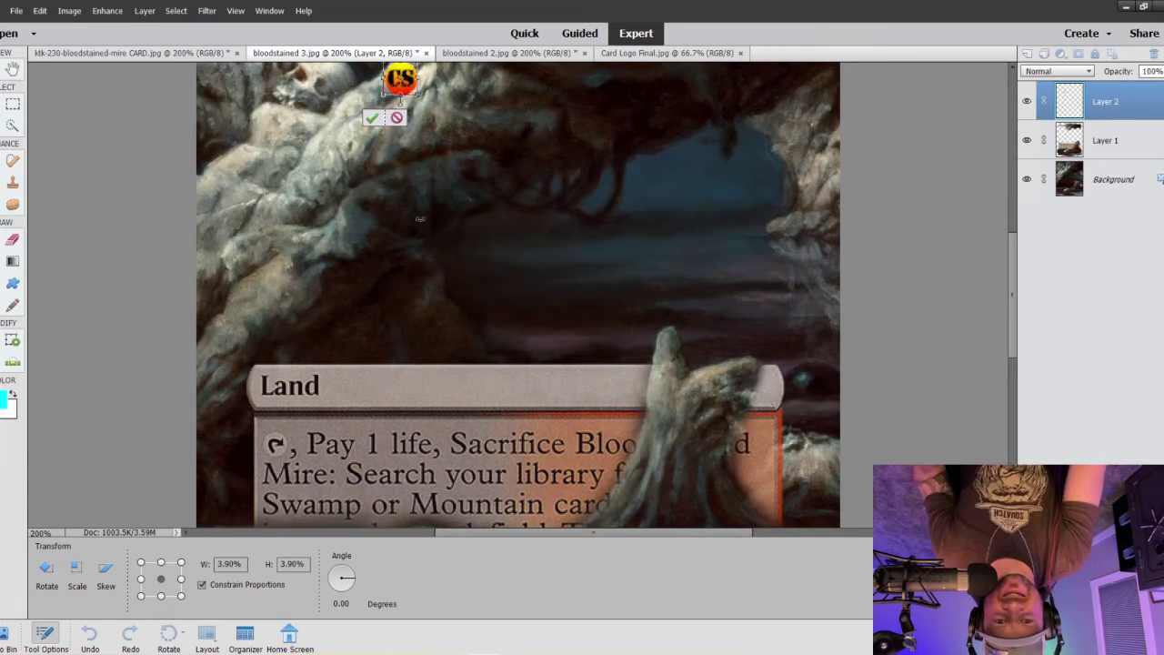
{"action": "scroll", "coordinate": [420, 218], "scroll_direction": "up", "scroll_amount": 3}
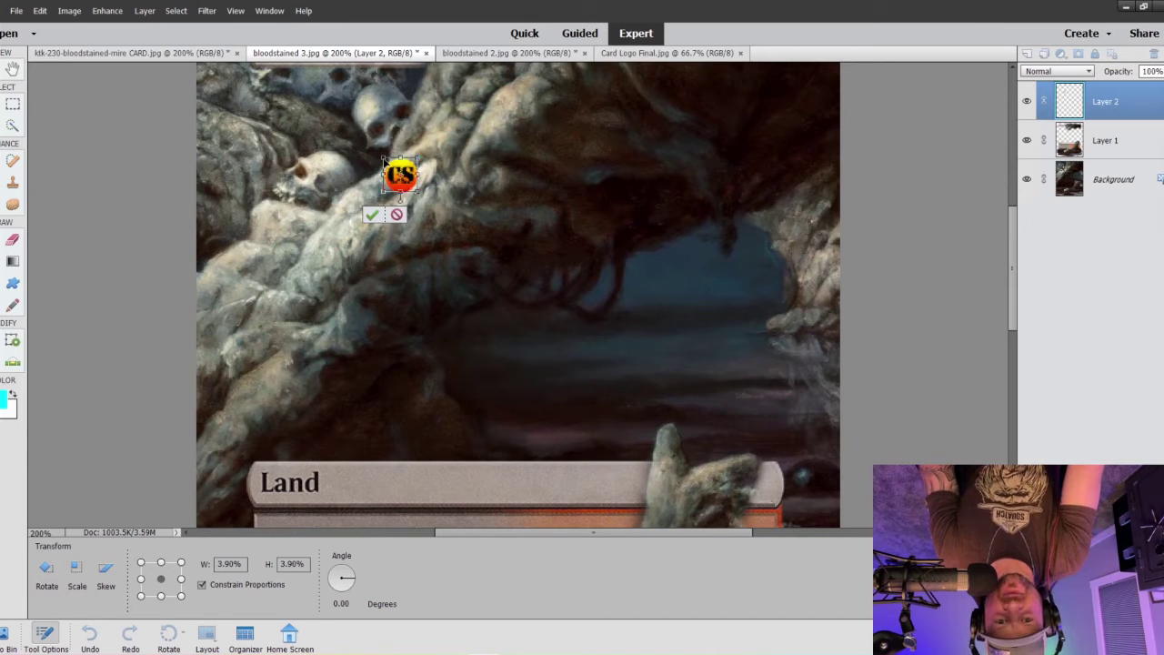
{"action": "left_click_drag", "start_coordinate": [381, 156], "coordinate": [376, 129]}
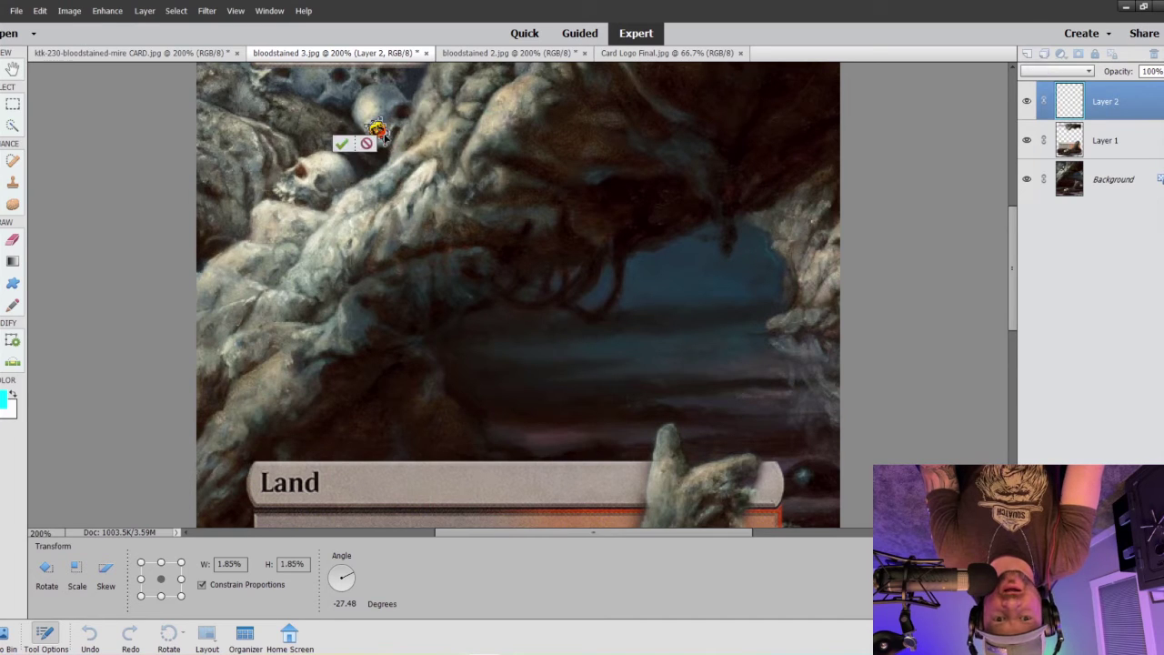
{"action": "left_click", "coordinate": [343, 144]}
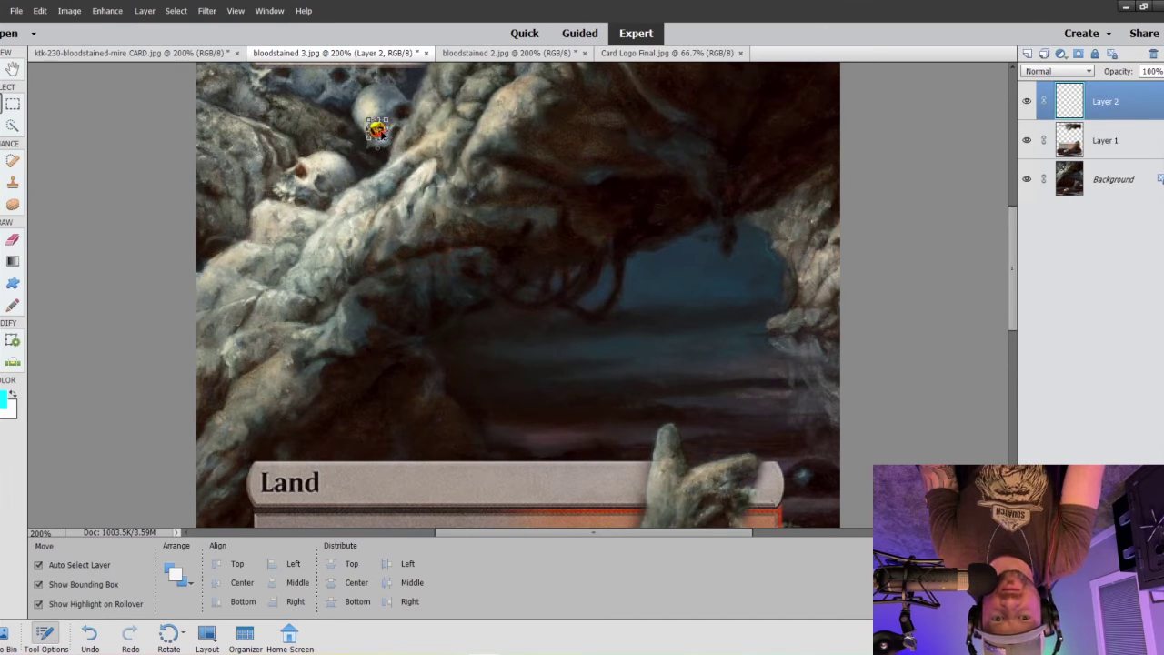
Step: Nudge the small CS logo on the skull, lower Layer 2's opacity to 53%, and check the whole card
{"action": "left_click", "coordinate": [377, 135]}
{"action": "left_click_drag", "start_coordinate": [378, 130], "coordinate": [375, 129]}
{"action": "left_click", "coordinate": [1148, 73]}
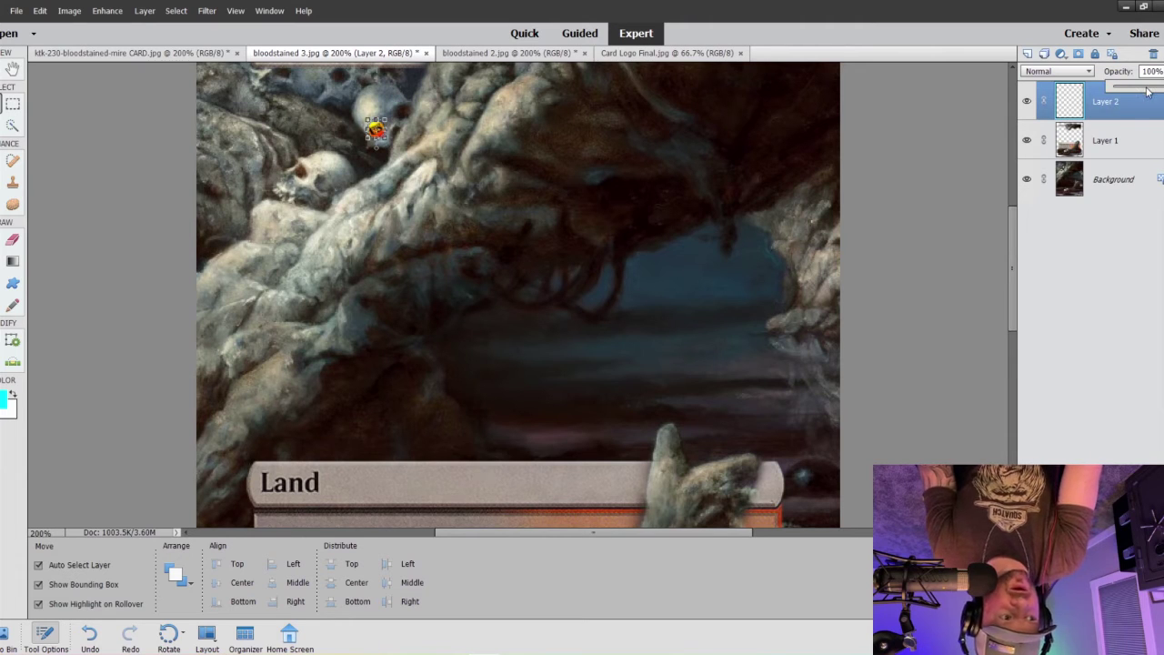
{"action": "left_click", "coordinate": [476, 206]}
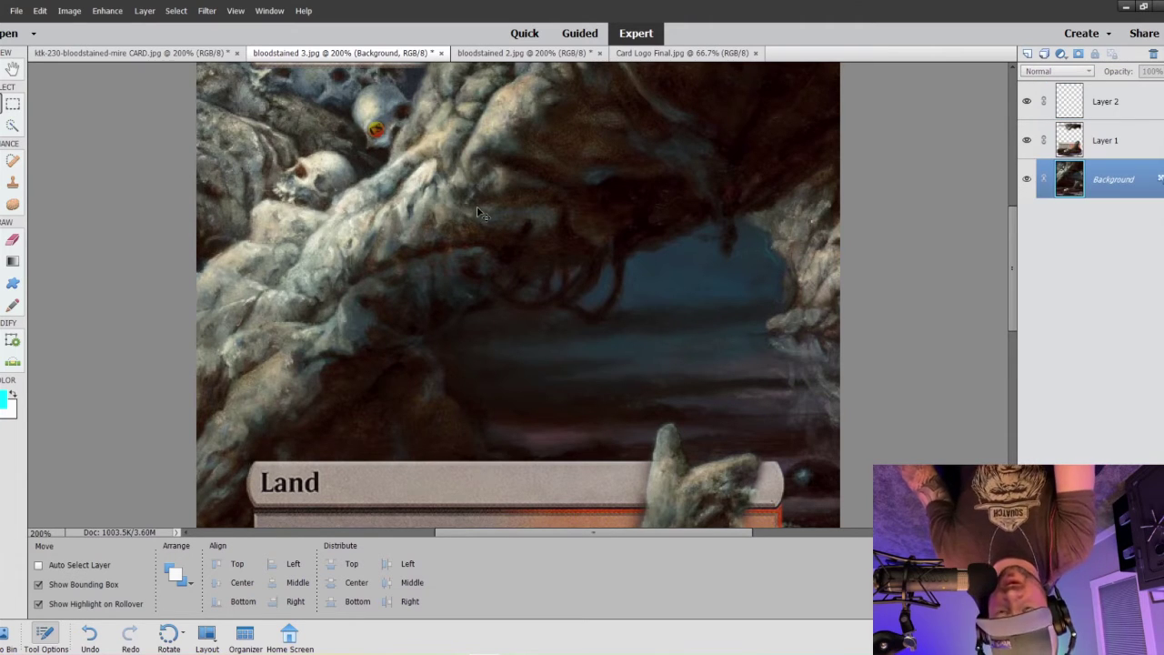
{"action": "key", "text": "ctrl+minus"}
{"action": "key", "text": "ctrl+minus"}
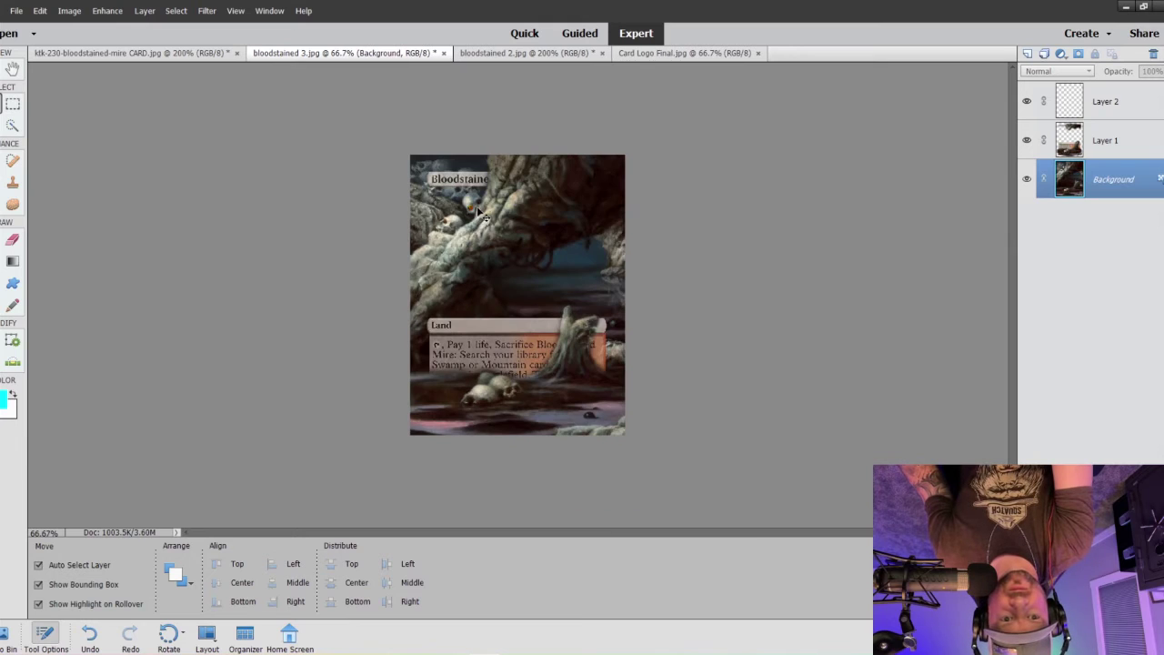
{"action": "key", "text": "ctrl+plus"}
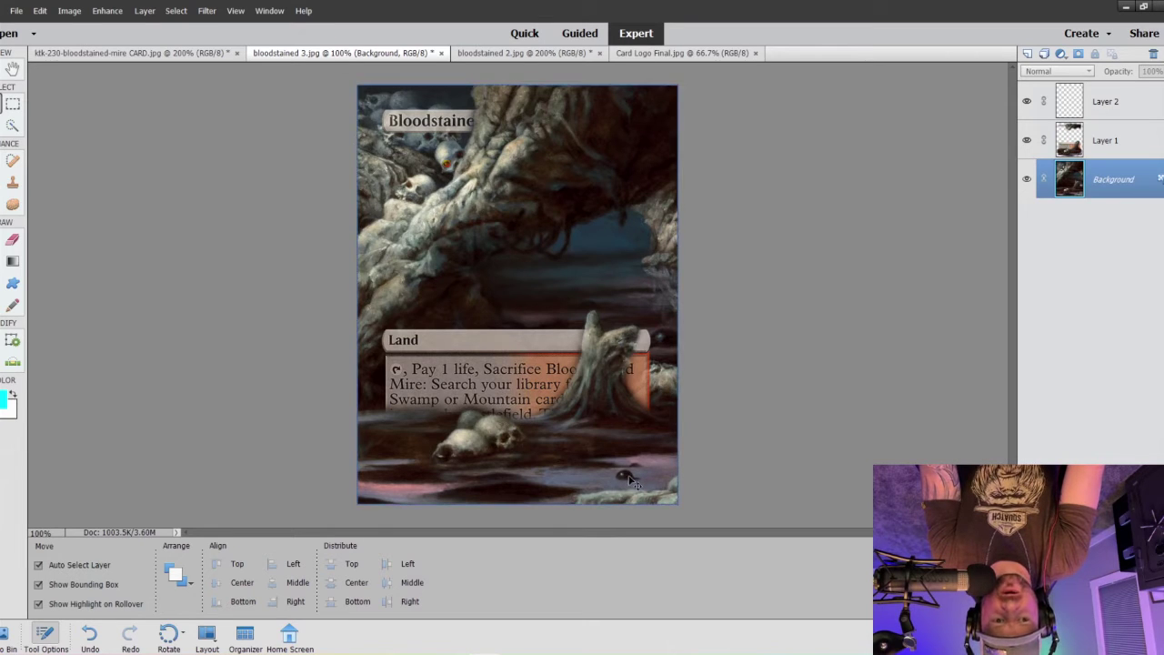
Step: Try the faded CS logo over the dark stone in the water near the card's lower right corner, including a 25.22° rotation
{"action": "left_click_drag", "start_coordinate": [449, 173], "coordinate": [624, 475]}
{"action": "key", "text": "ctrl+equal"}
{"action": "key", "text": "ctrl+equal"}
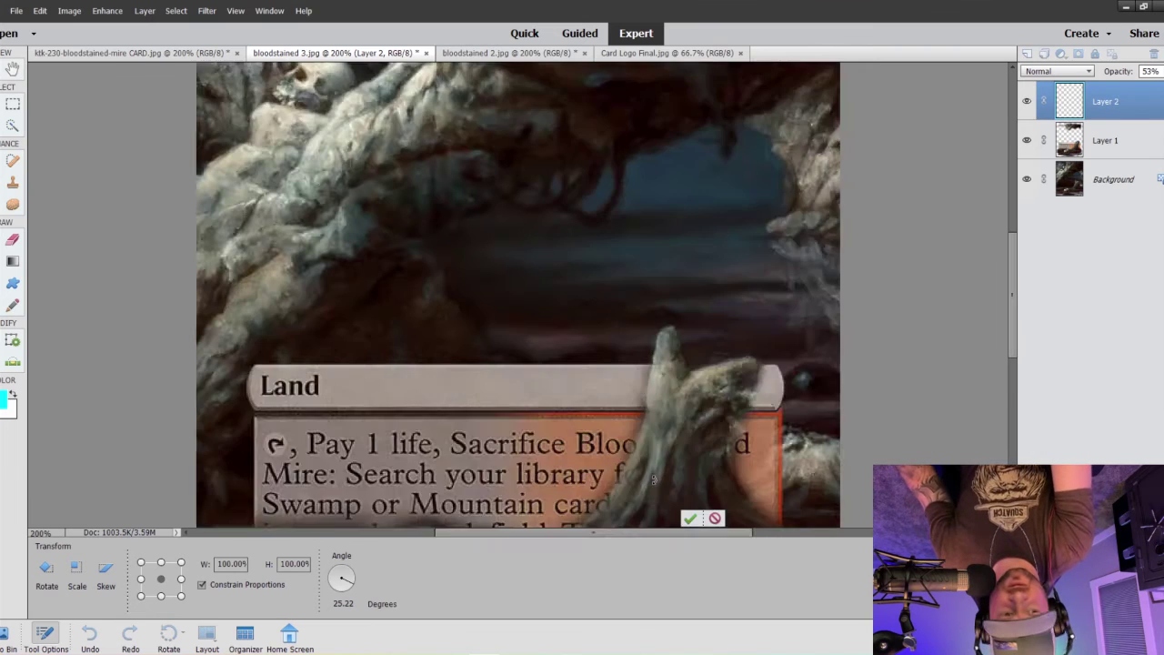
{"action": "scroll", "coordinate": [717, 440], "scroll_direction": "down", "scroll_amount": 10}
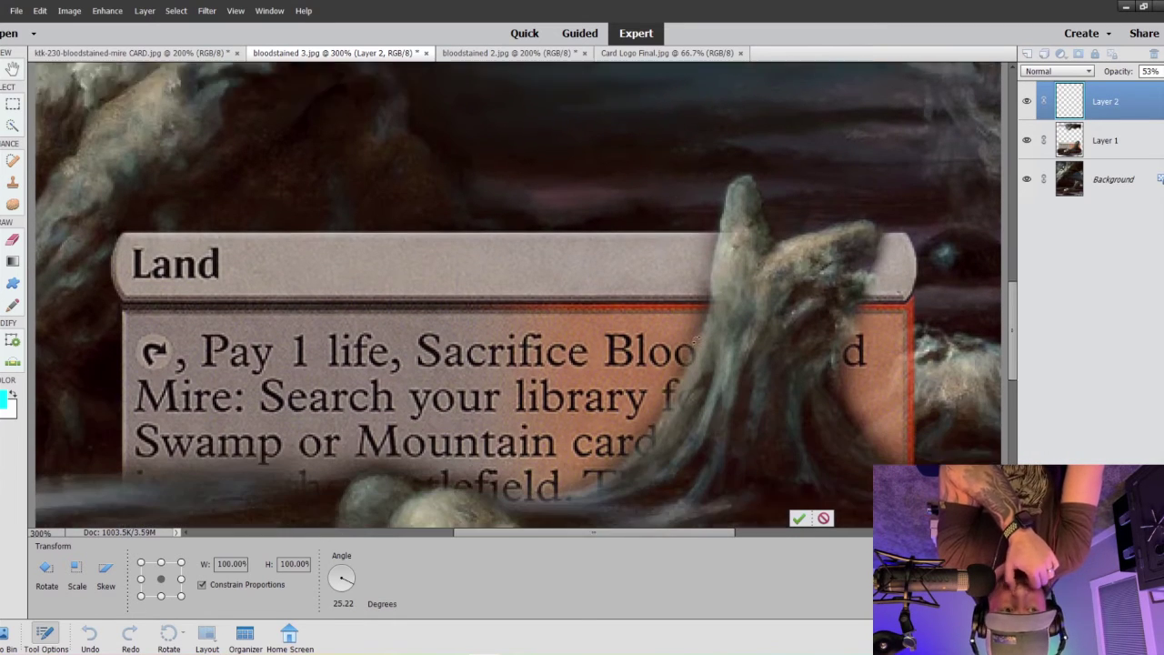
{"action": "scroll", "coordinate": [717, 357], "scroll_direction": "down", "scroll_amount": 3}
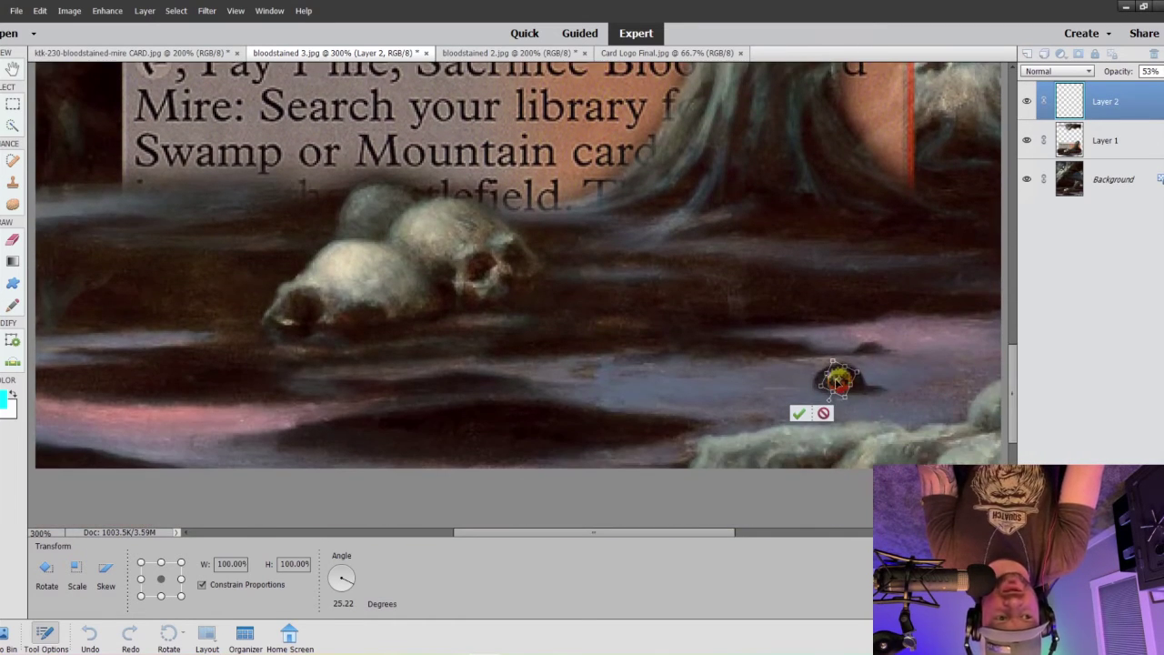
{"action": "mouse_move", "coordinate": [835, 382]}
{"action": "left_mouse_down"}
{"action": "mouse_move", "coordinate": [850, 400]}
{"action": "mouse_move", "coordinate": [837, 382]}
{"action": "left_mouse_up"}
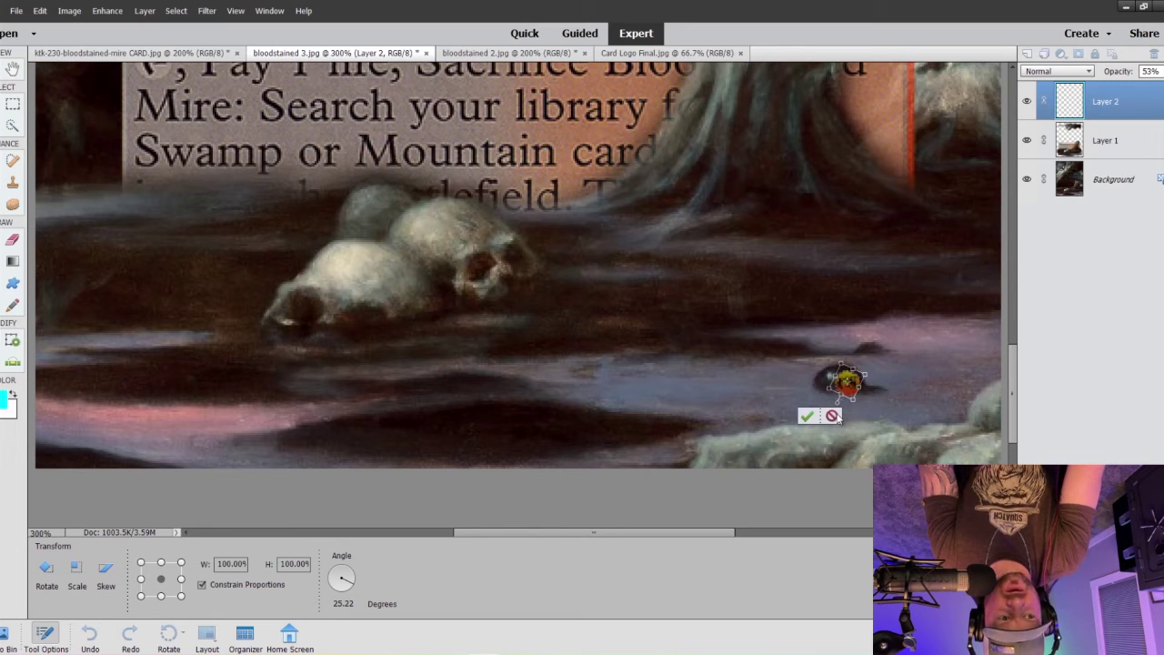
{"action": "left_click", "coordinate": [832, 416]}
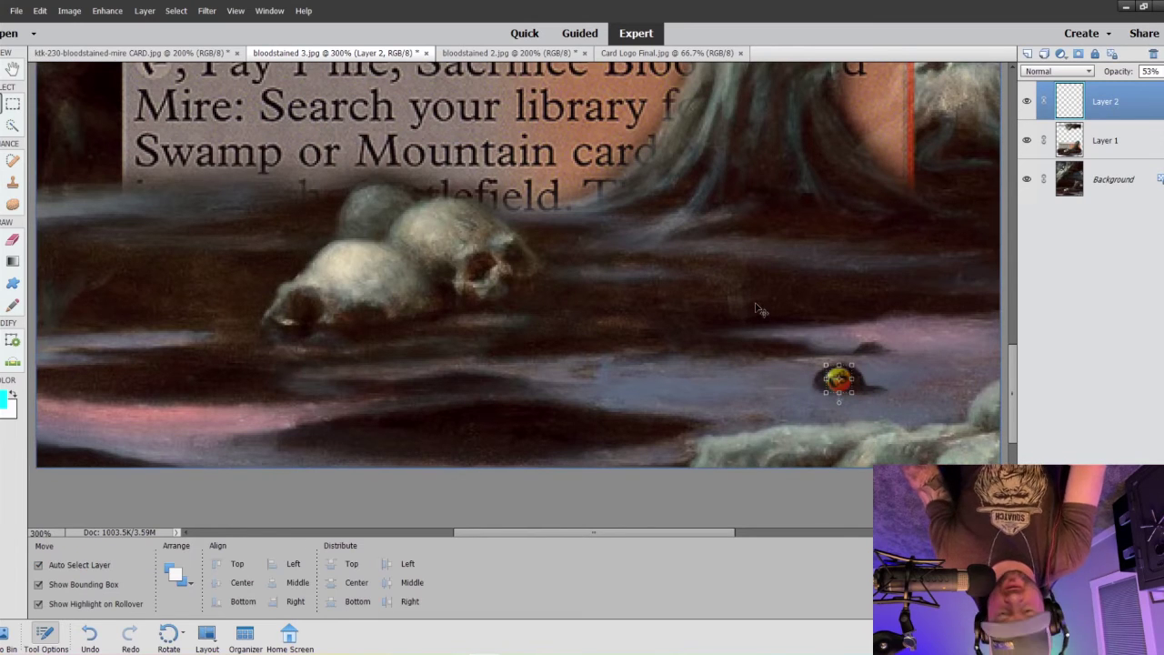
{"action": "key", "text": "ctrl+minus"}
{"action": "key", "text": "ctrl+minus"}
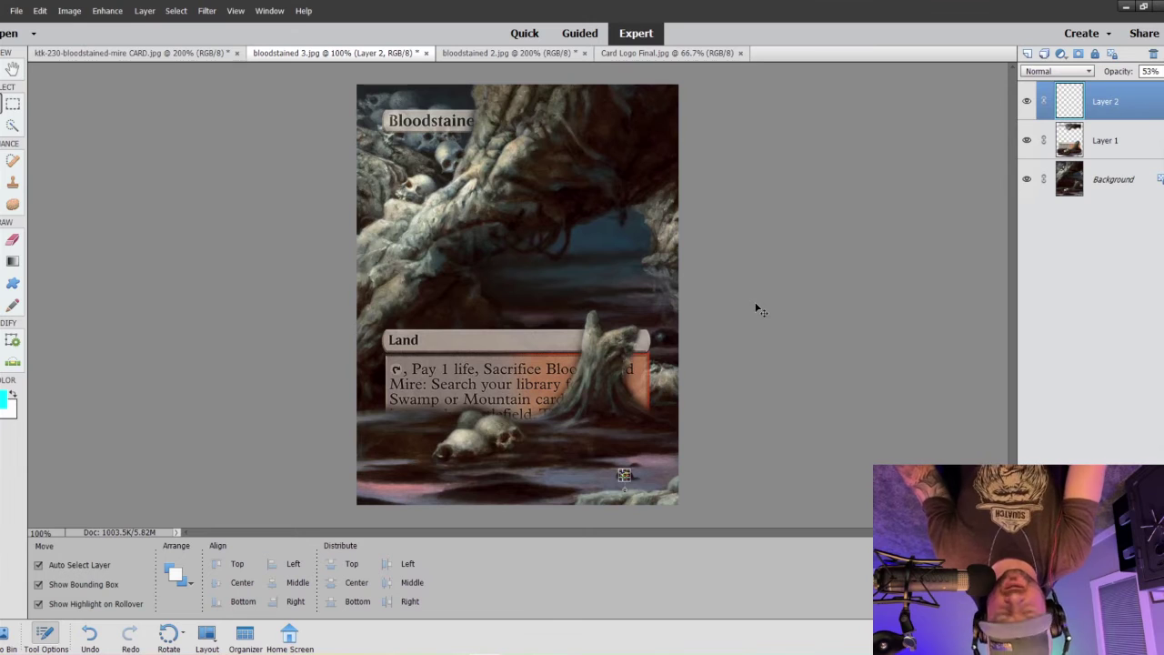
Step: Undo the CS logo's move, opacity change and free transform on Layer 2
{"action": "key", "text": "ctrl+z"}
{"action": "key", "text": "ctrl+z"}
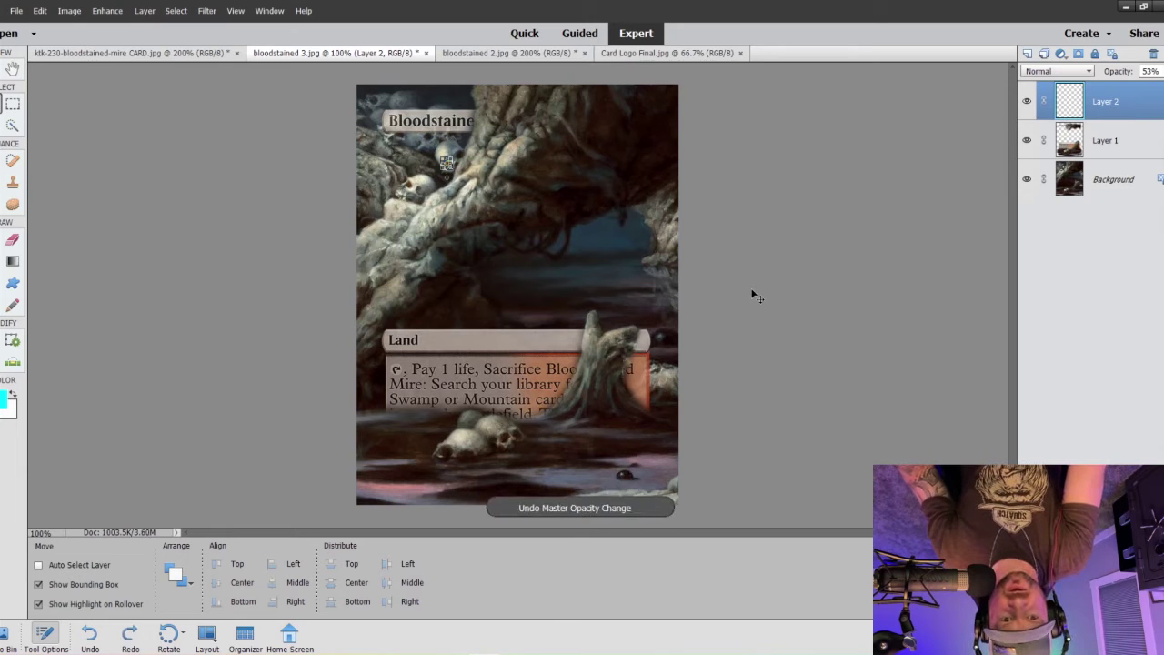
{"action": "key", "text": "ctrl+z"}
{"action": "key", "text": "ctrl+z"}
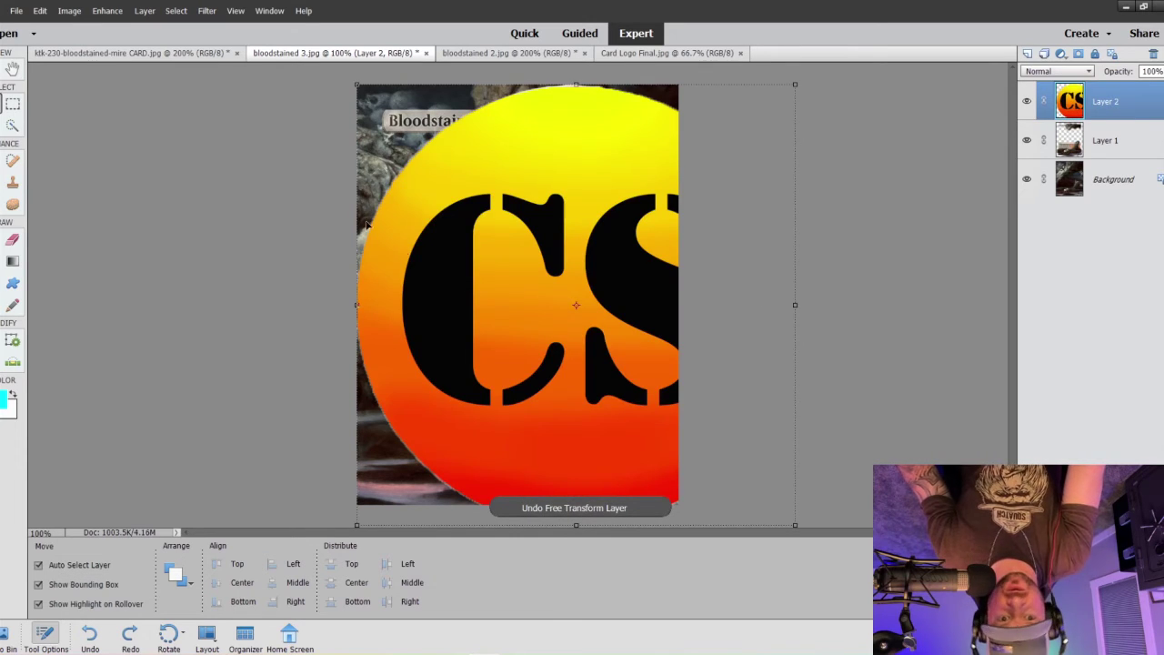
Step: Scale the CS logo to 4.42% and place it over the dark stone in the water near the card's lower right corner
{"action": "left_click_drag", "start_coordinate": [356, 85], "coordinate": [647, 375]}
{"action": "left_click_drag", "start_coordinate": [651, 447], "coordinate": [607, 450]}
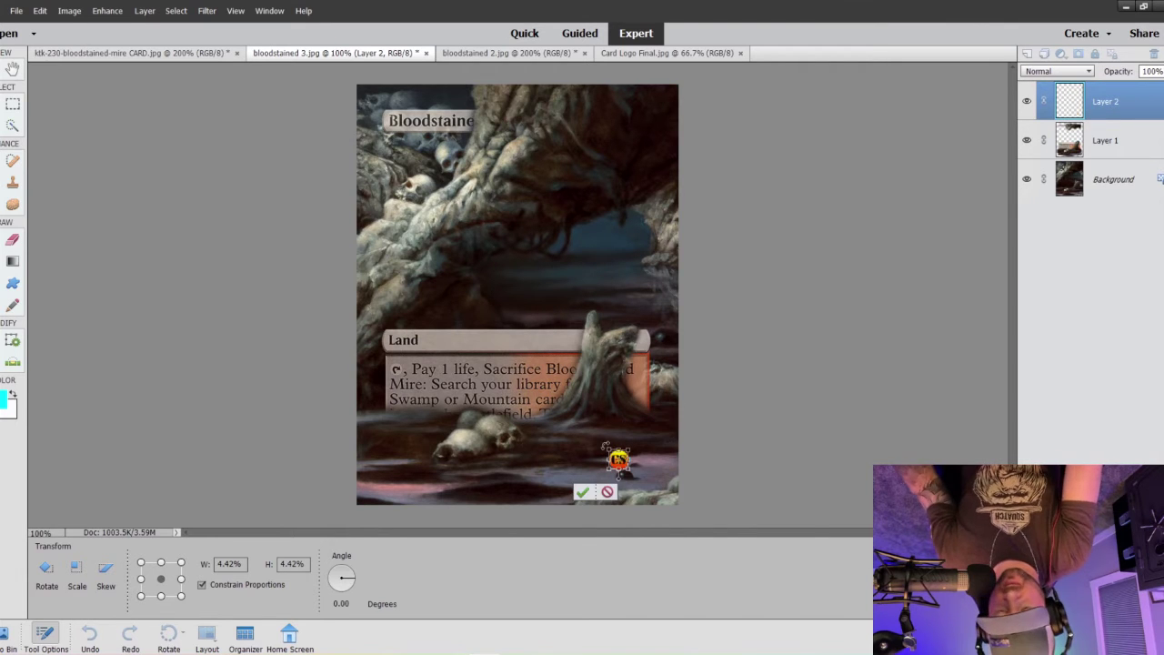
{"action": "key", "text": "ctrl+plus"}
{"action": "key", "text": "ctrl+plus"}
{"action": "scroll", "coordinate": [518, 299], "scroll_direction": "down", "scroll_amount": 2}
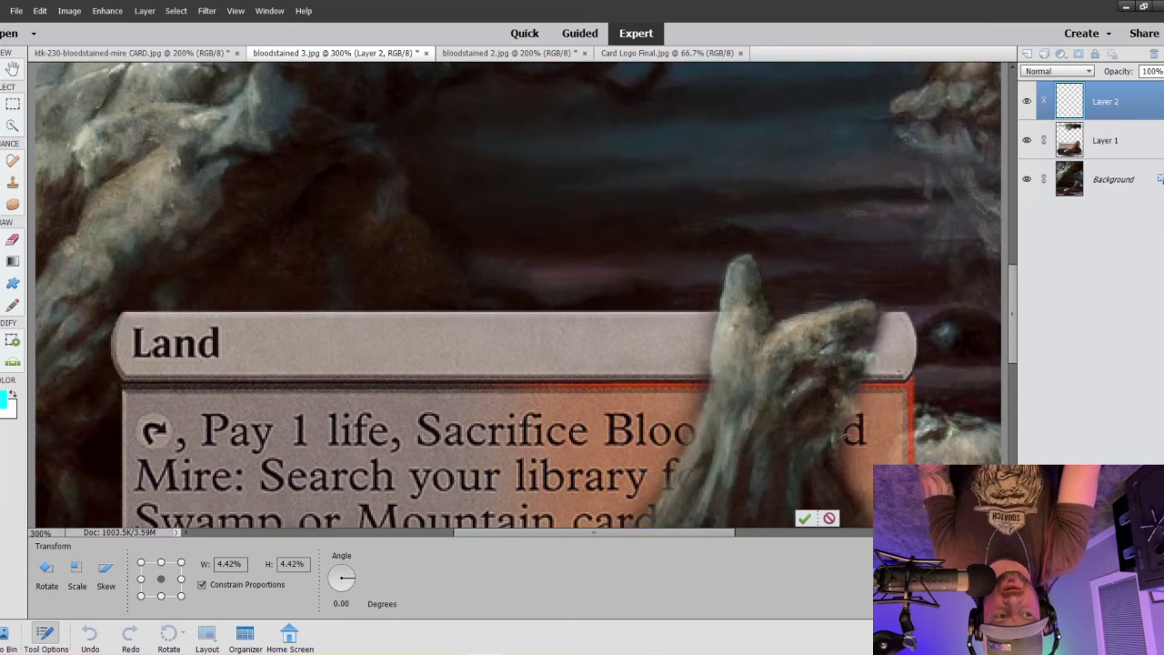
{"action": "scroll", "coordinate": [822, 415], "scroll_direction": "down", "scroll_amount": 6}
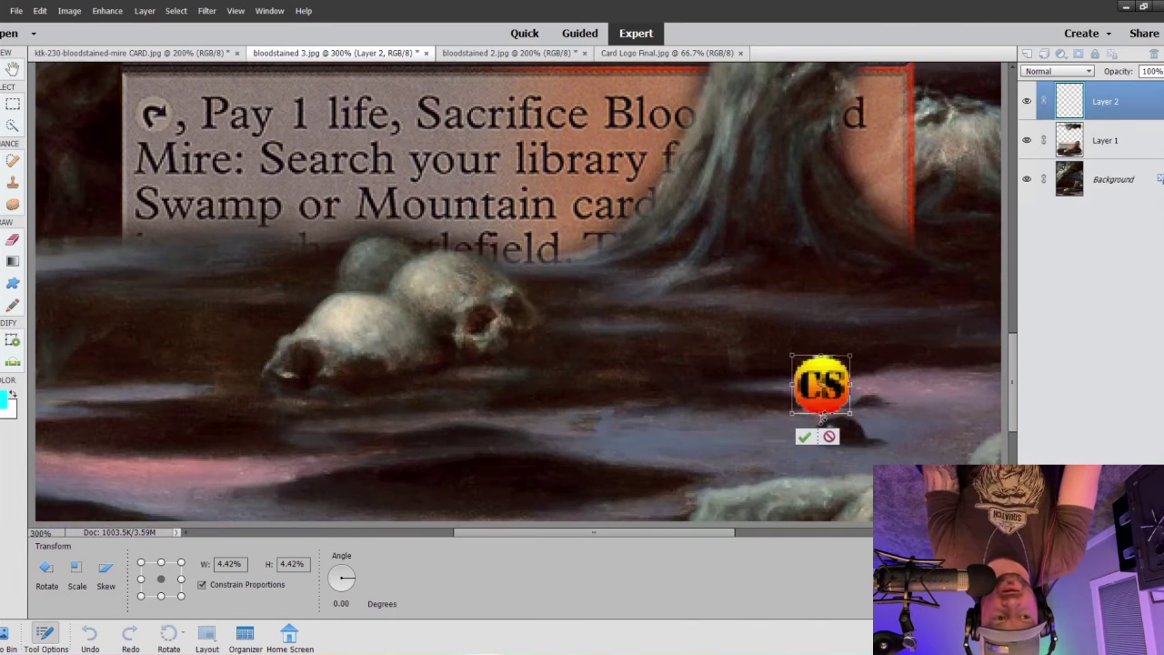
{"action": "left_click_drag", "start_coordinate": [816, 389], "coordinate": [841, 447]}
{"action": "left_click", "coordinate": [824, 498]}
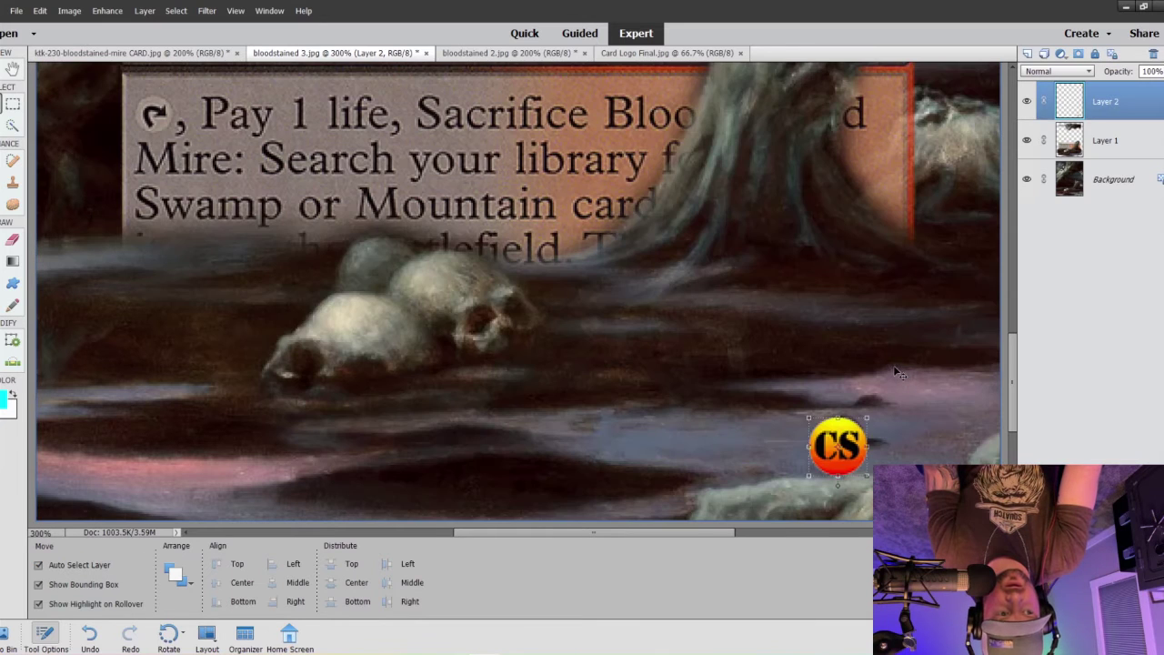
{"action": "left_click", "coordinate": [896, 365]}
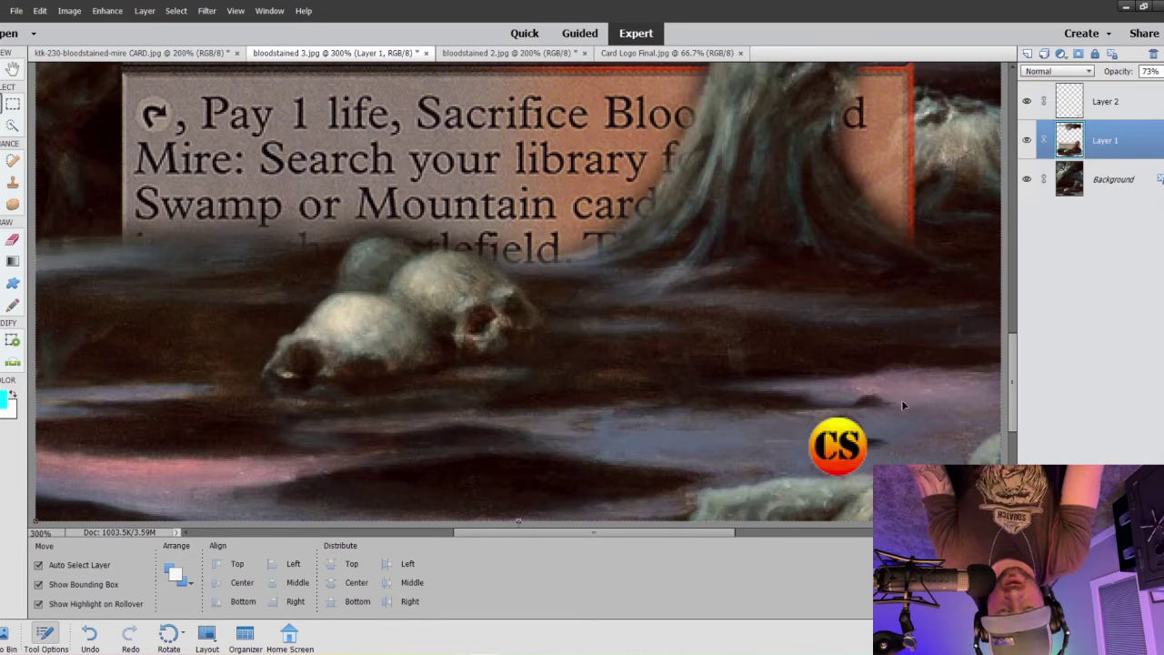
{"action": "left_click", "coordinate": [845, 449]}
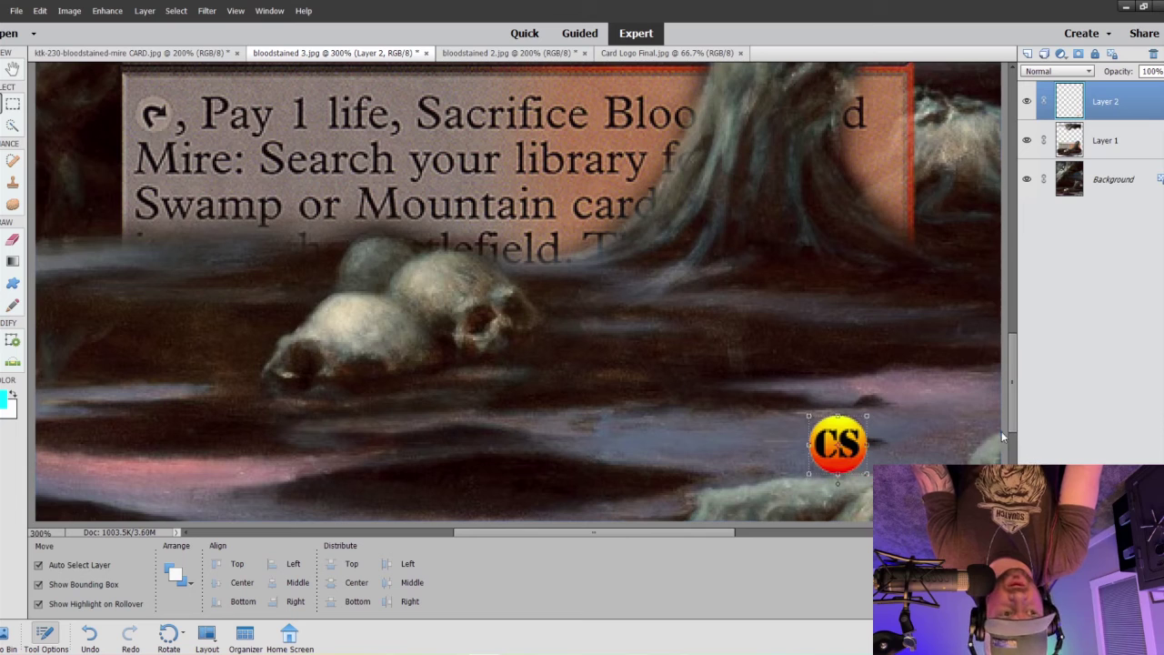
{"action": "left_click", "coordinate": [926, 362]}
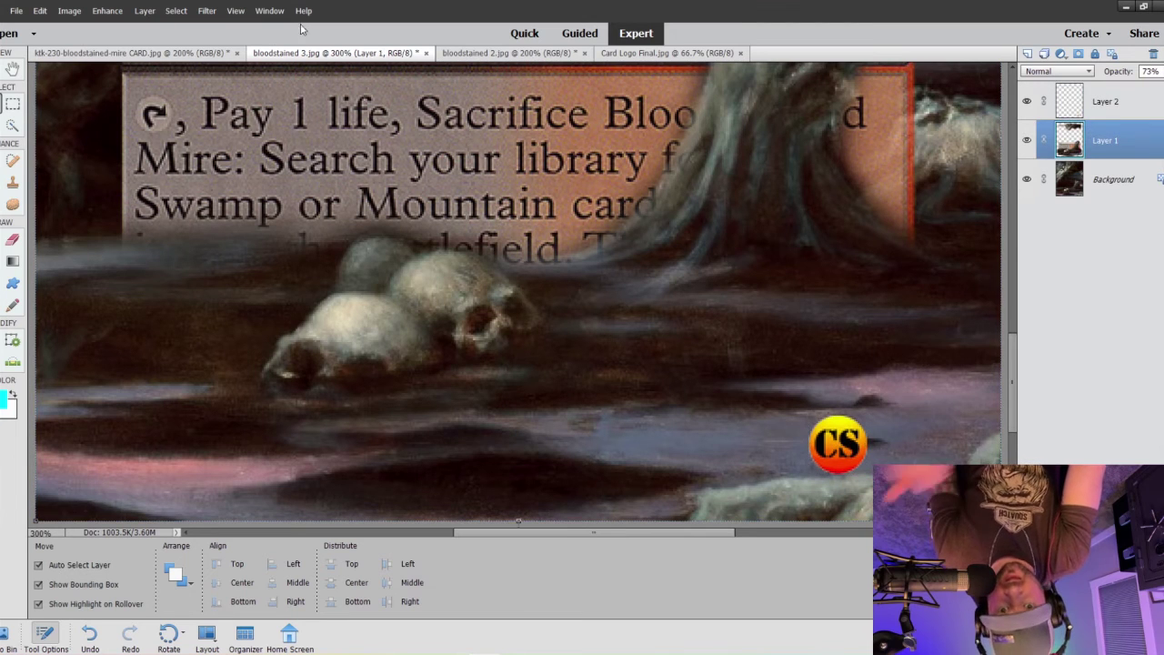
{"action": "left_click", "coordinate": [205, 12]}
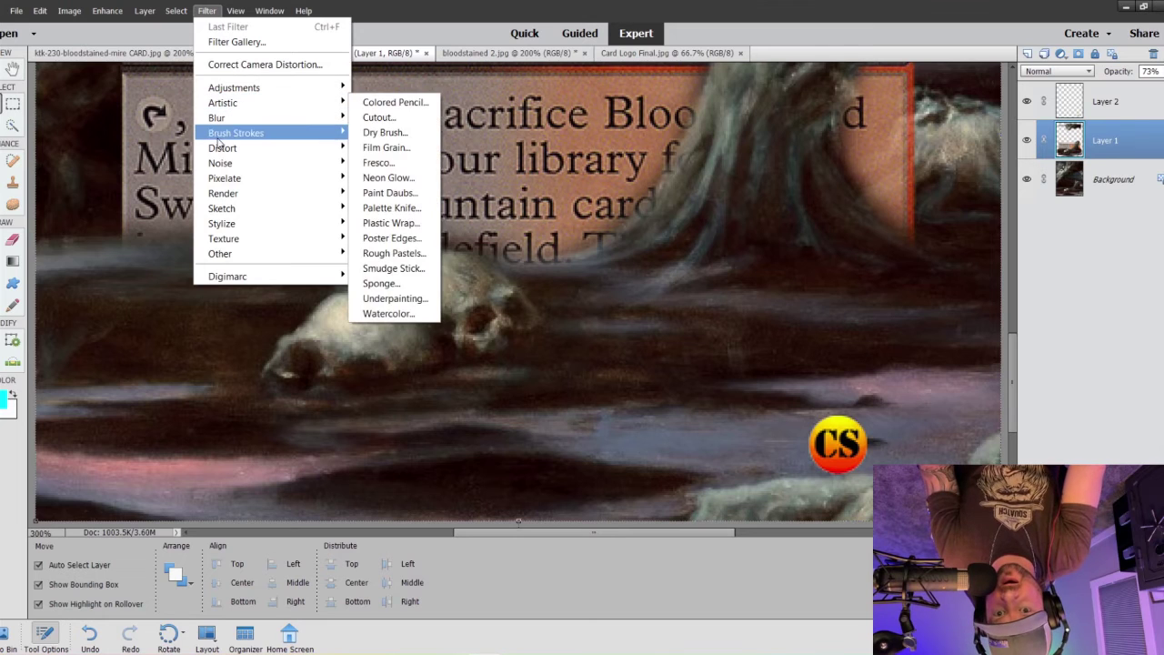
{"action": "mouse_move", "coordinate": [255, 147]}
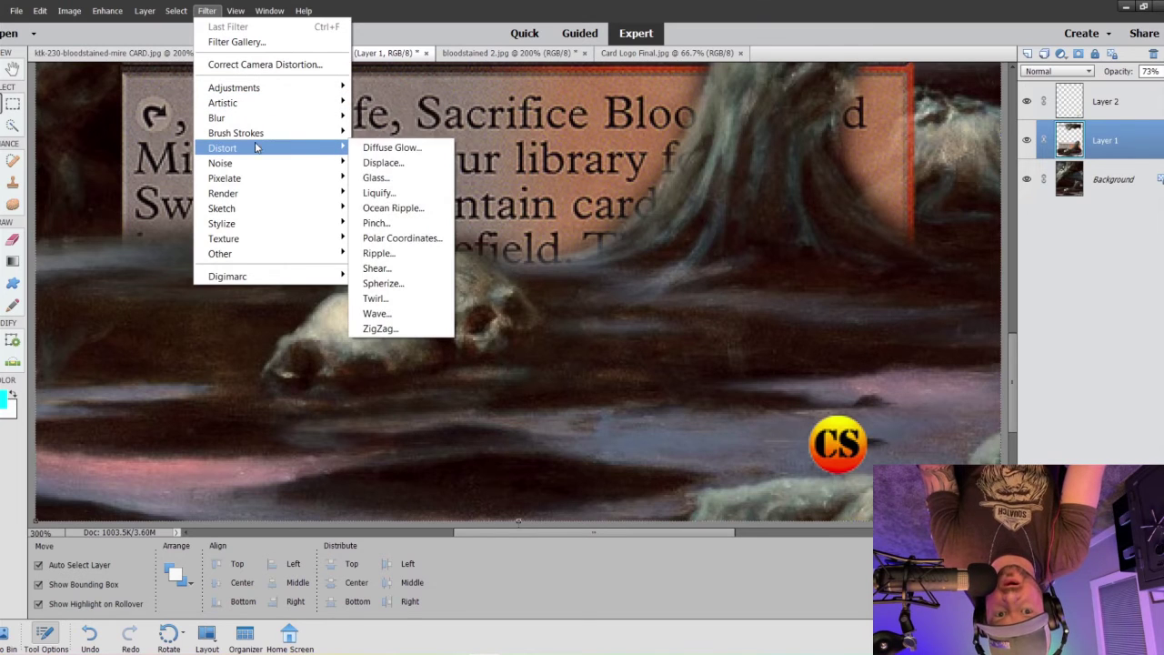
{"action": "left_click", "coordinate": [383, 283]}
{"action": "mouse_move", "coordinate": [878, 218]}
{"action": "left_mouse_down"}
{"action": "mouse_move", "coordinate": [877, 250]}
{"action": "mouse_move", "coordinate": [874, 219]}
{"action": "left_mouse_up"}
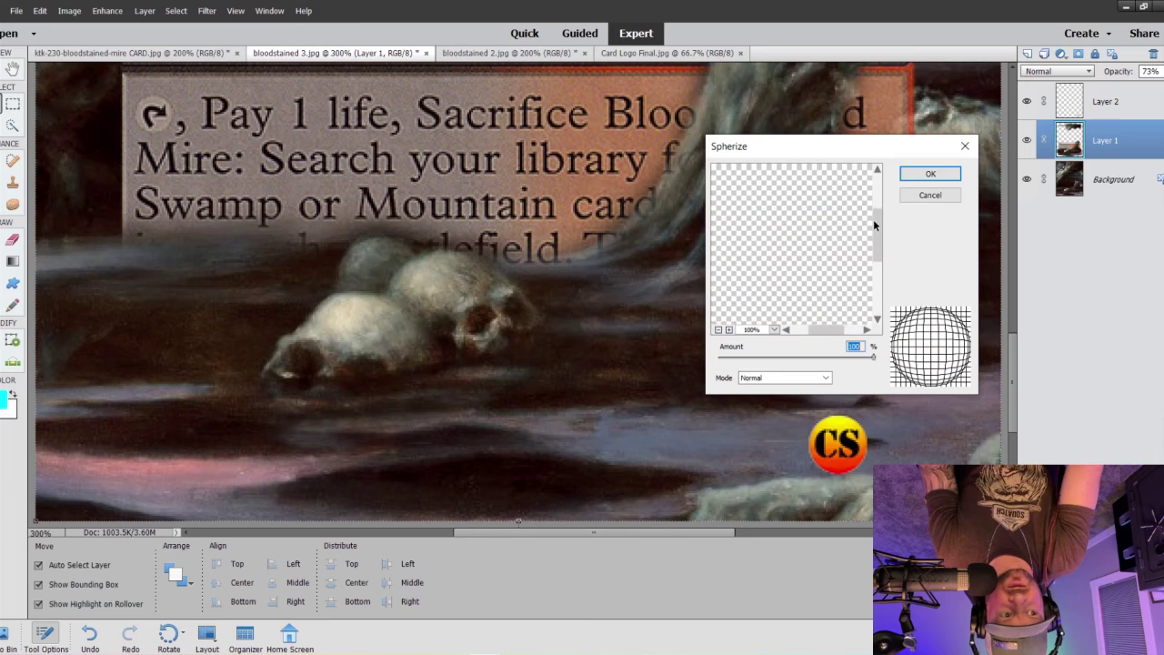
{"action": "left_click", "coordinate": [929, 196]}
Step: Select the CS logo on Layer 2 instead of Layer 1 and open the Spherize filter for it
{"action": "left_click", "coordinate": [839, 448]}
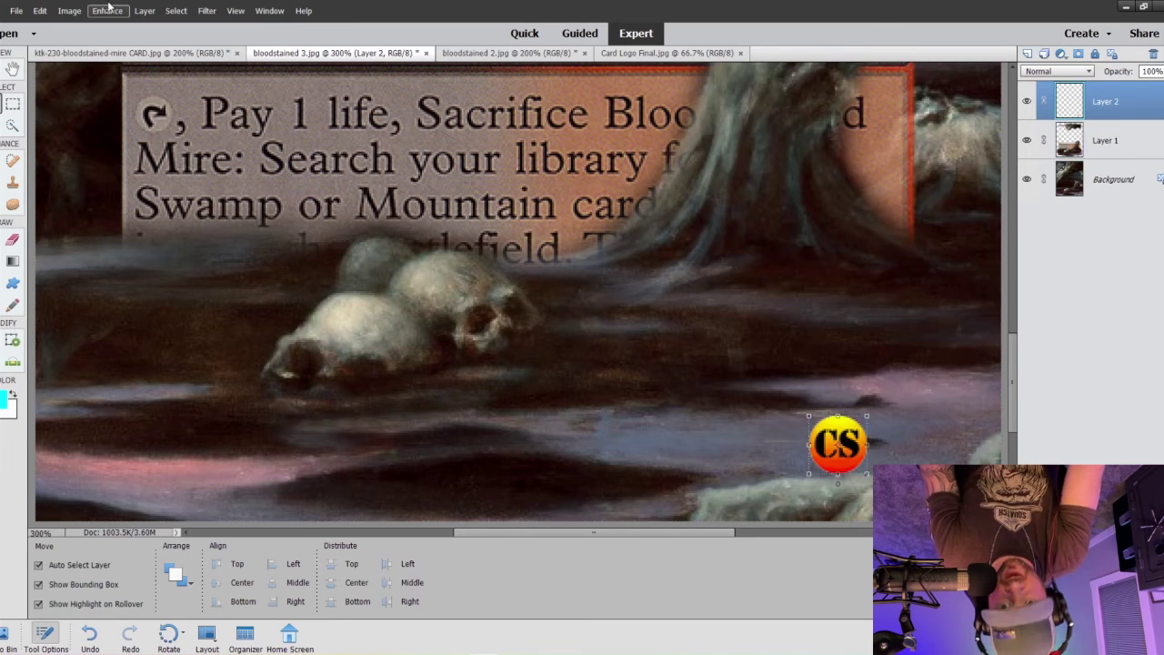
{"action": "left_click", "coordinate": [208, 11]}
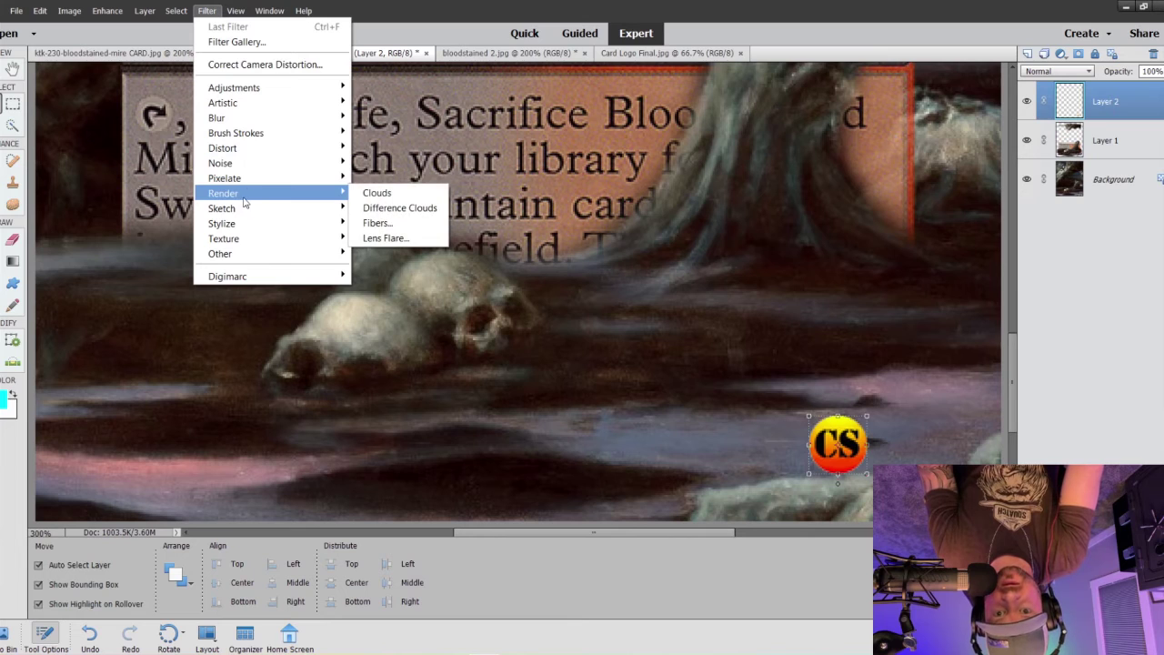
{"action": "mouse_move", "coordinate": [242, 199]}
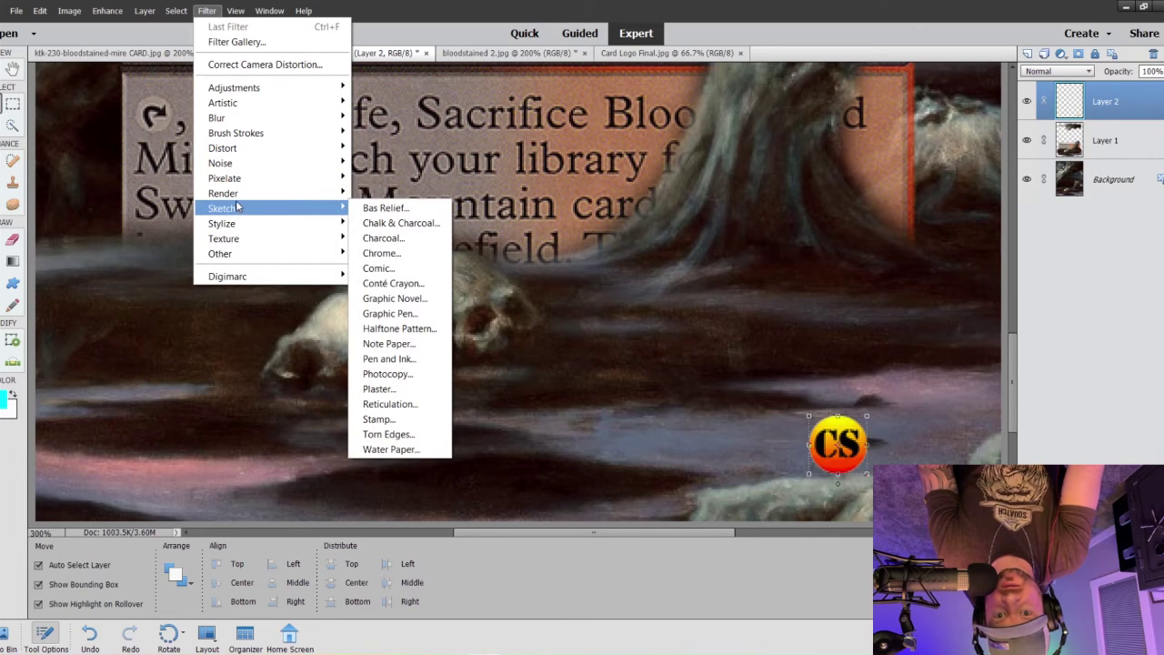
{"action": "mouse_move", "coordinate": [312, 145]}
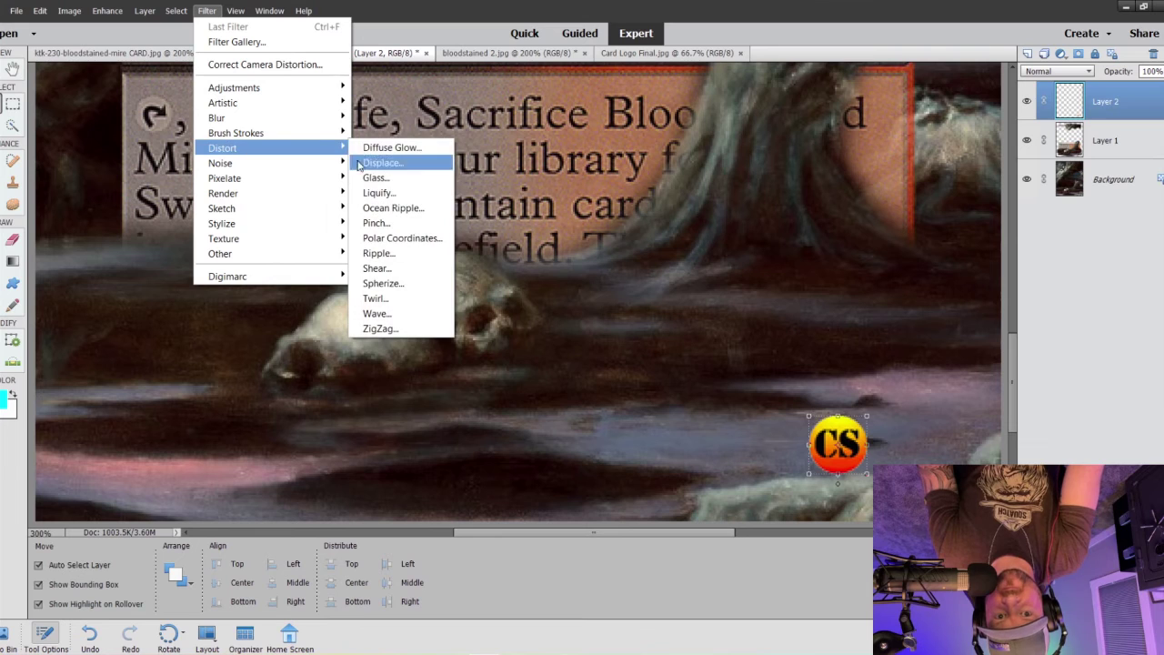
{"action": "left_click", "coordinate": [380, 283]}
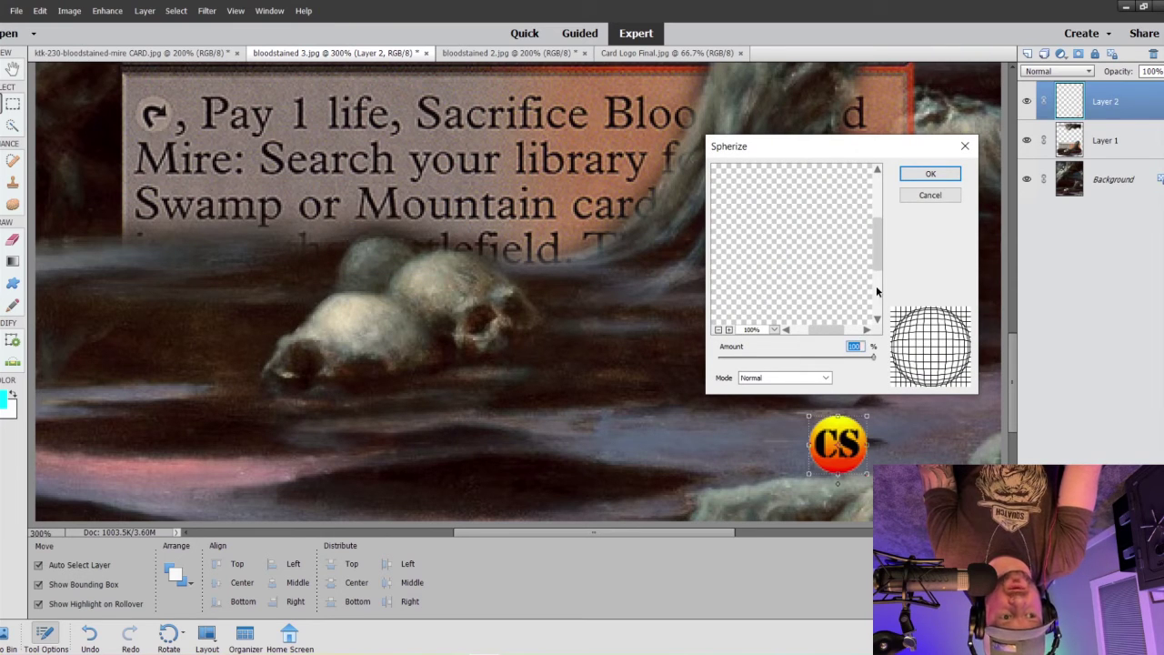
Step: Bring the CS logo into the Spherize preview at 100% zoom, reduce the amount to roughly half strength, and apply the filter
{"action": "left_click_drag", "start_coordinate": [876, 250], "coordinate": [879, 191]}
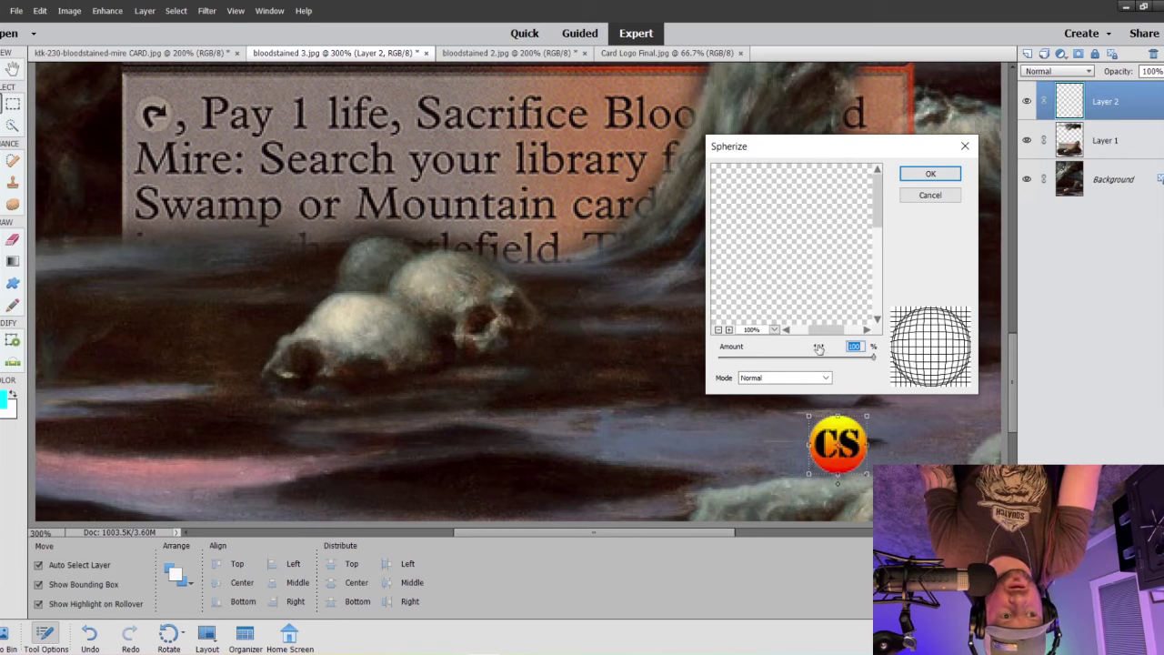
{"action": "left_click", "coordinate": [718, 330]}
{"action": "left_click", "coordinate": [719, 329]}
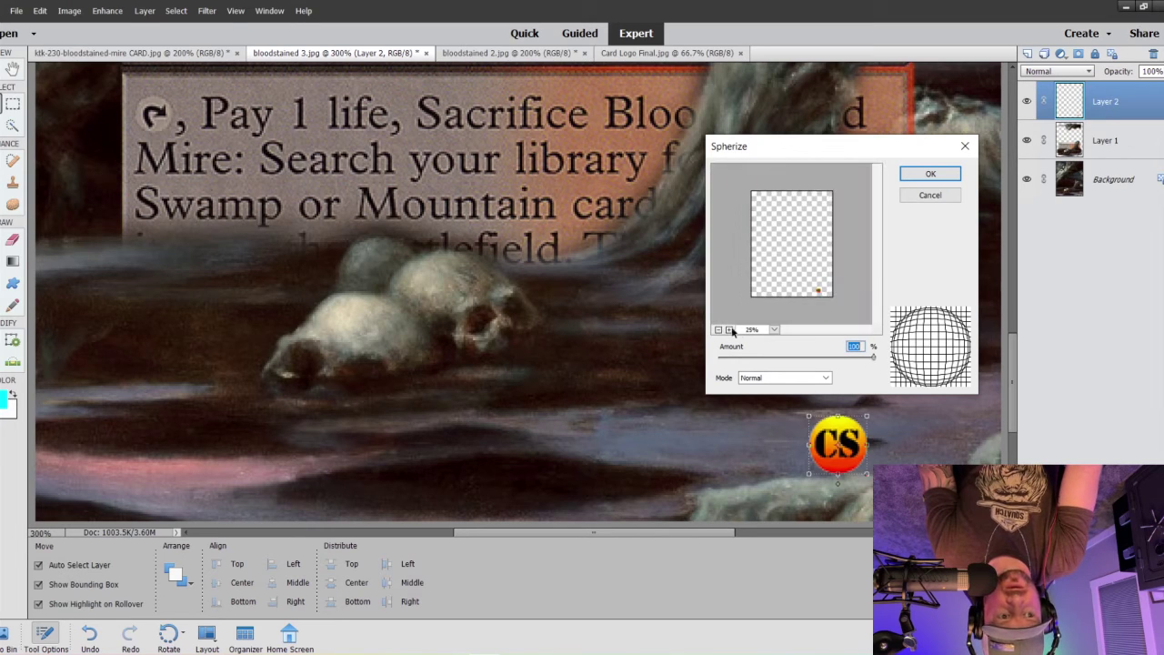
{"action": "left_click", "coordinate": [730, 331]}
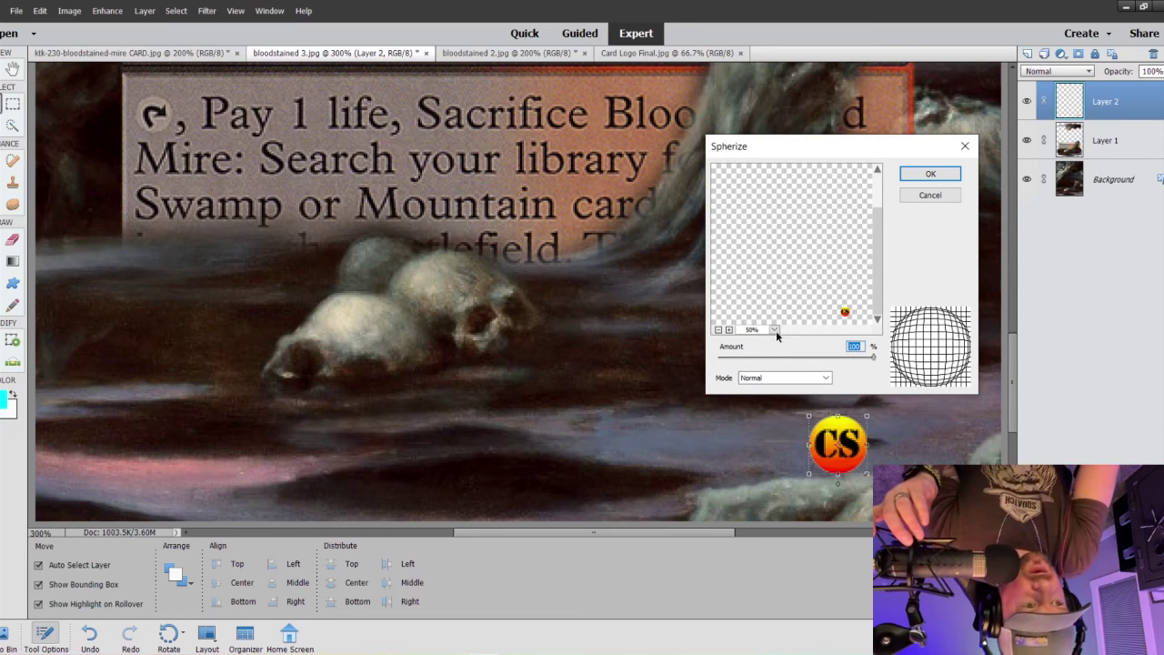
{"action": "left_click", "coordinate": [730, 330]}
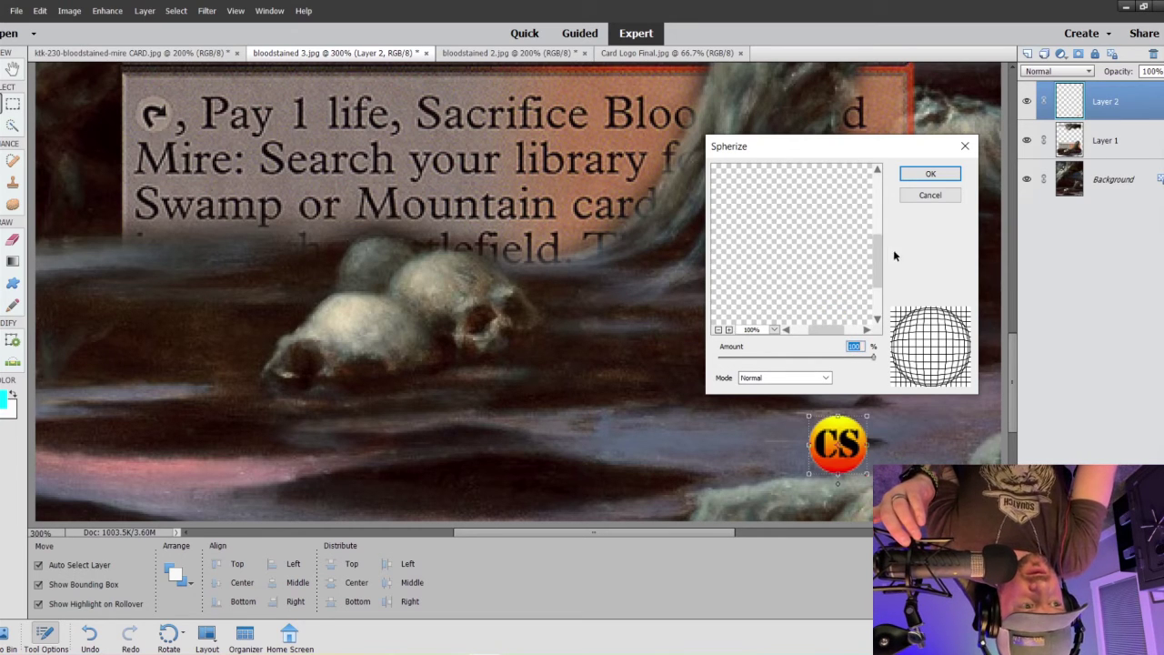
{"action": "left_click_drag", "start_coordinate": [823, 334], "coordinate": [881, 362]}
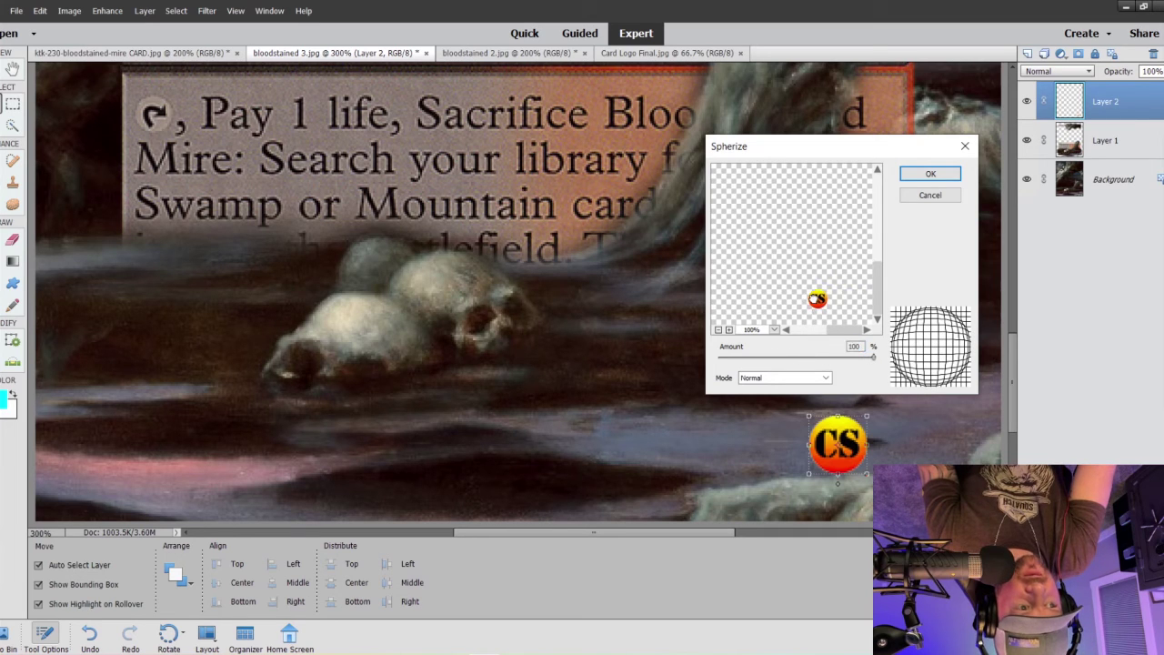
{"action": "left_click_drag", "start_coordinate": [875, 357], "coordinate": [835, 362]}
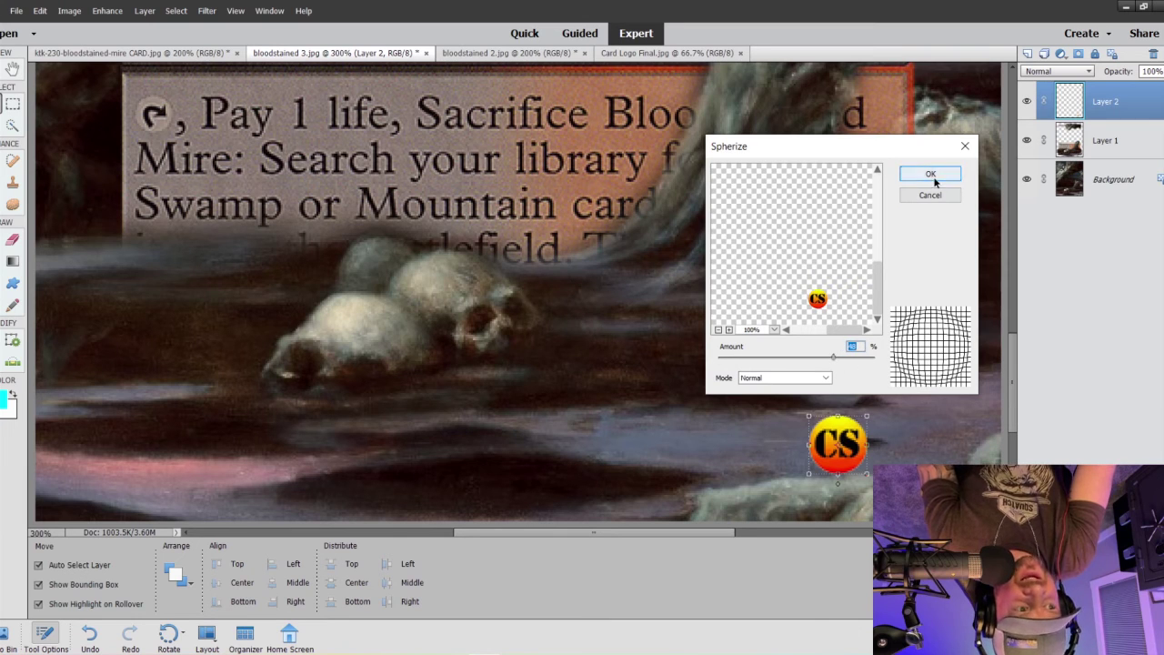
{"action": "left_click", "coordinate": [928, 174]}
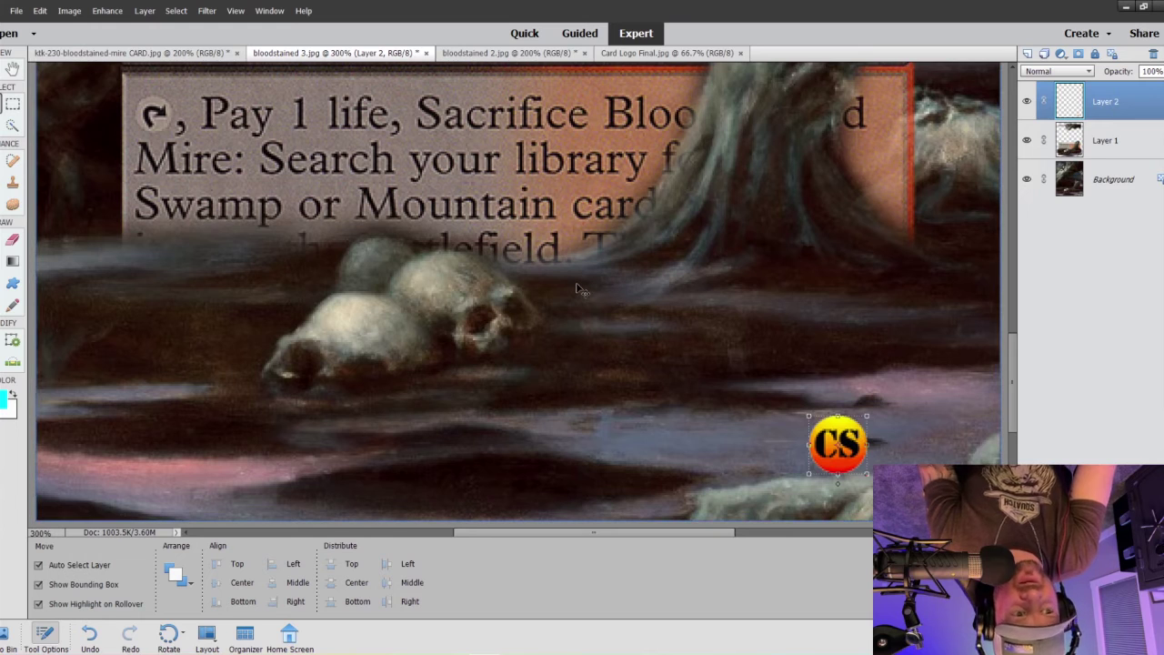
Step: Check the logo on the whole card, then lower Layer 2's opacity to 32%
{"action": "key", "text": "ctrl+minus"}
{"action": "key", "text": "ctrl+minus"}
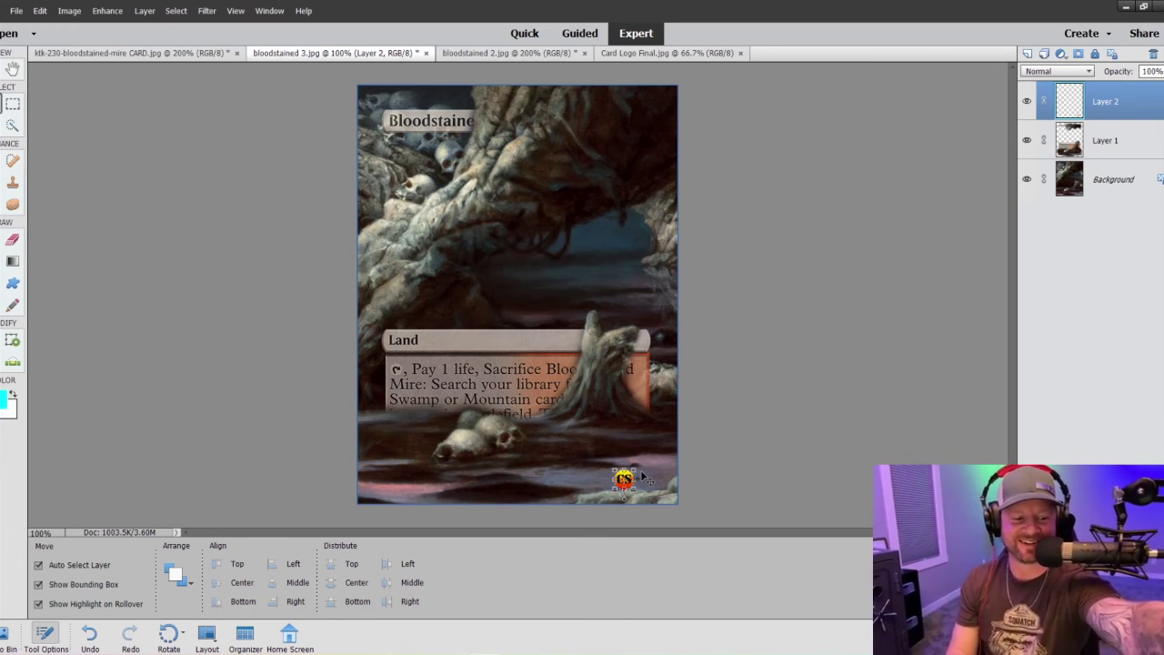
{"action": "left_click", "coordinate": [586, 462]}
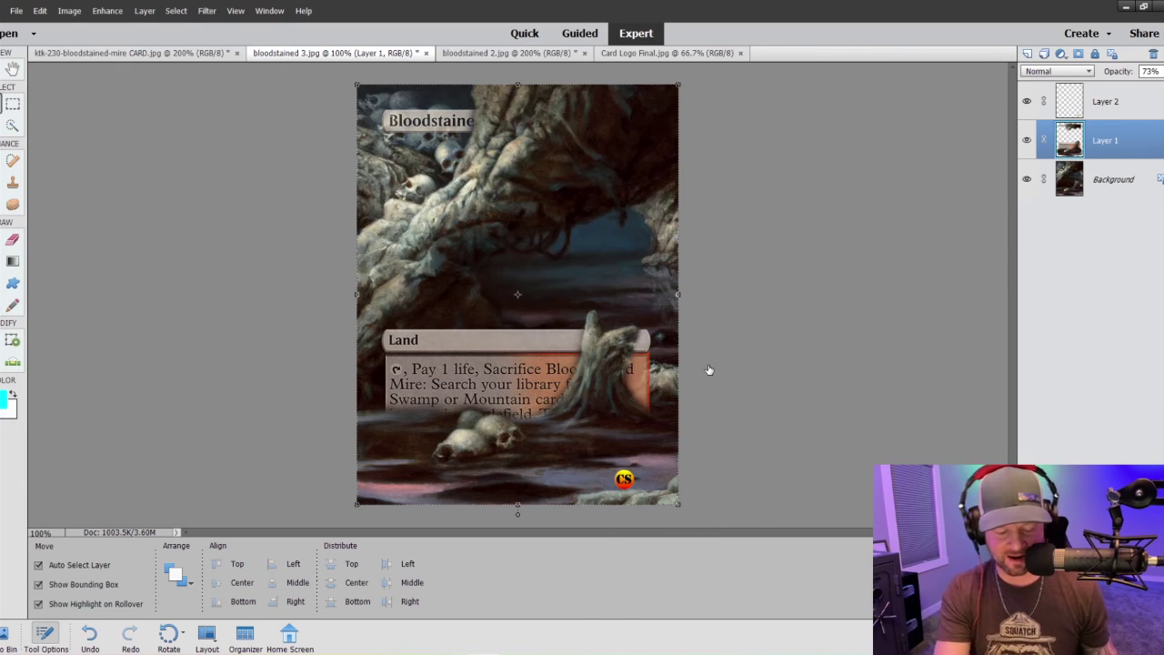
{"action": "key", "text": "ctrl+equal"}
{"action": "key", "text": "ctrl+equal"}
{"action": "scroll", "coordinate": [771, 322], "scroll_direction": "down", "scroll_amount": 5}
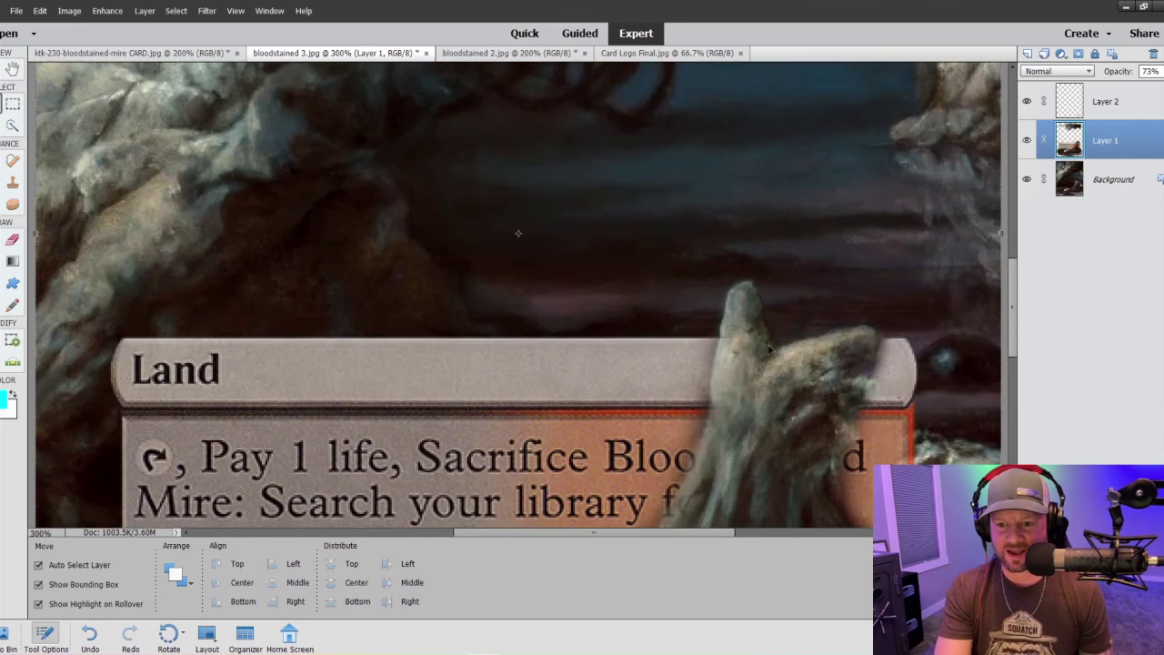
{"action": "scroll", "coordinate": [774, 388], "scroll_direction": "down", "scroll_amount": 2}
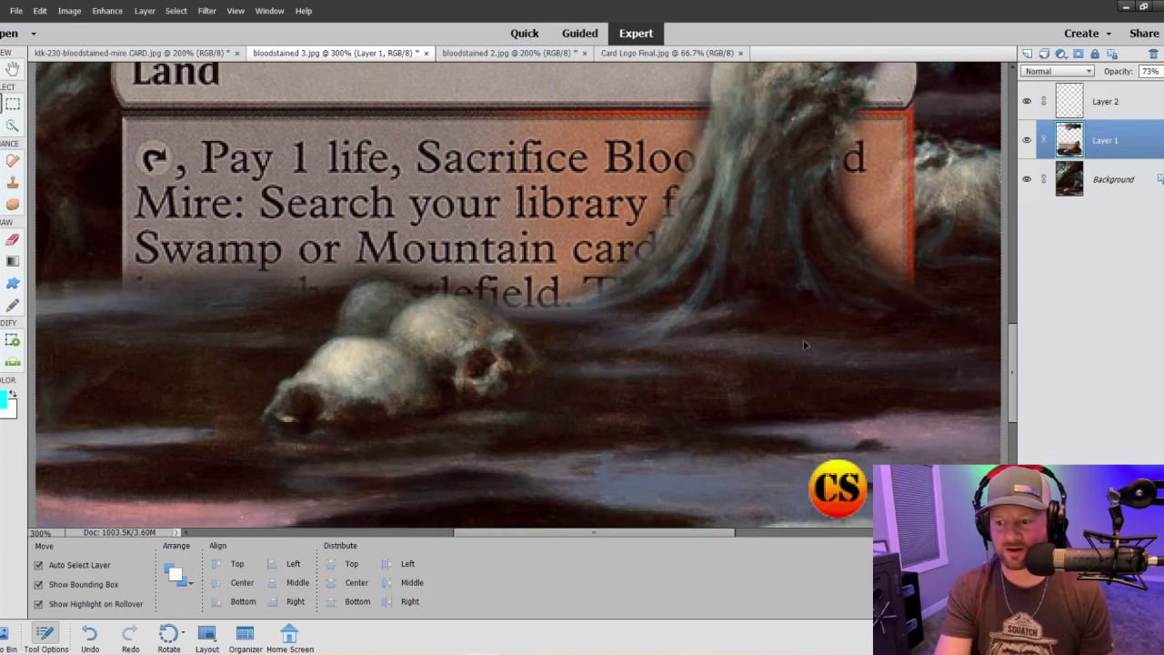
{"action": "left_click", "coordinate": [1087, 109]}
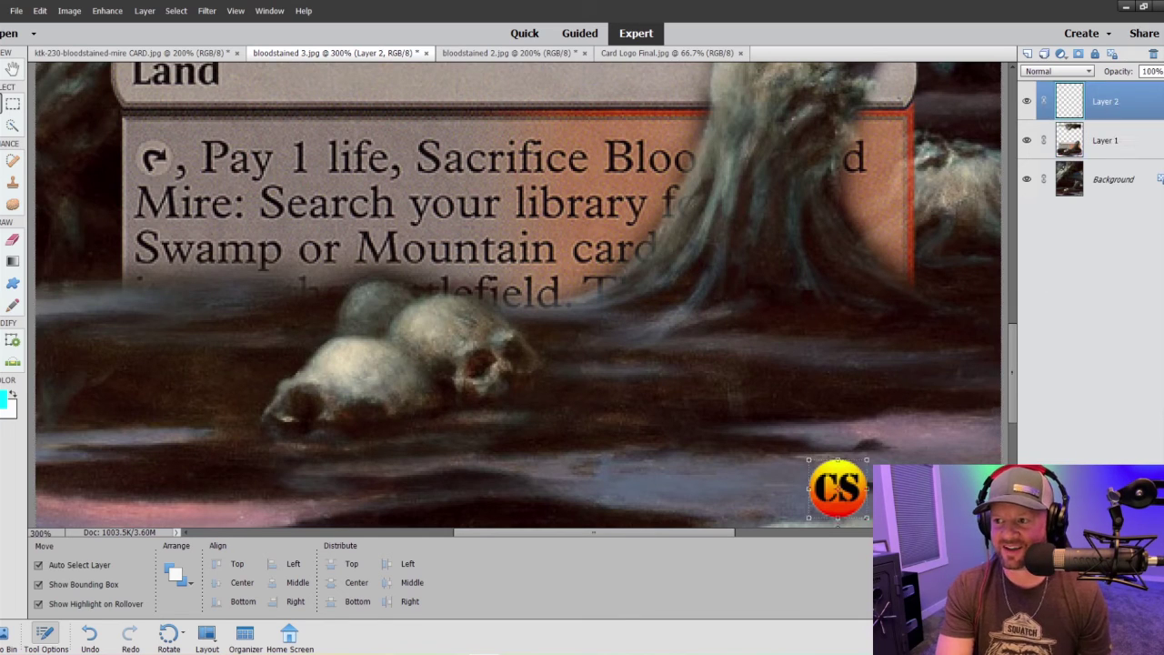
{"action": "left_click", "coordinate": [1161, 73]}
{"action": "left_click_drag", "start_coordinate": [1157, 92], "coordinate": [1133, 91]}
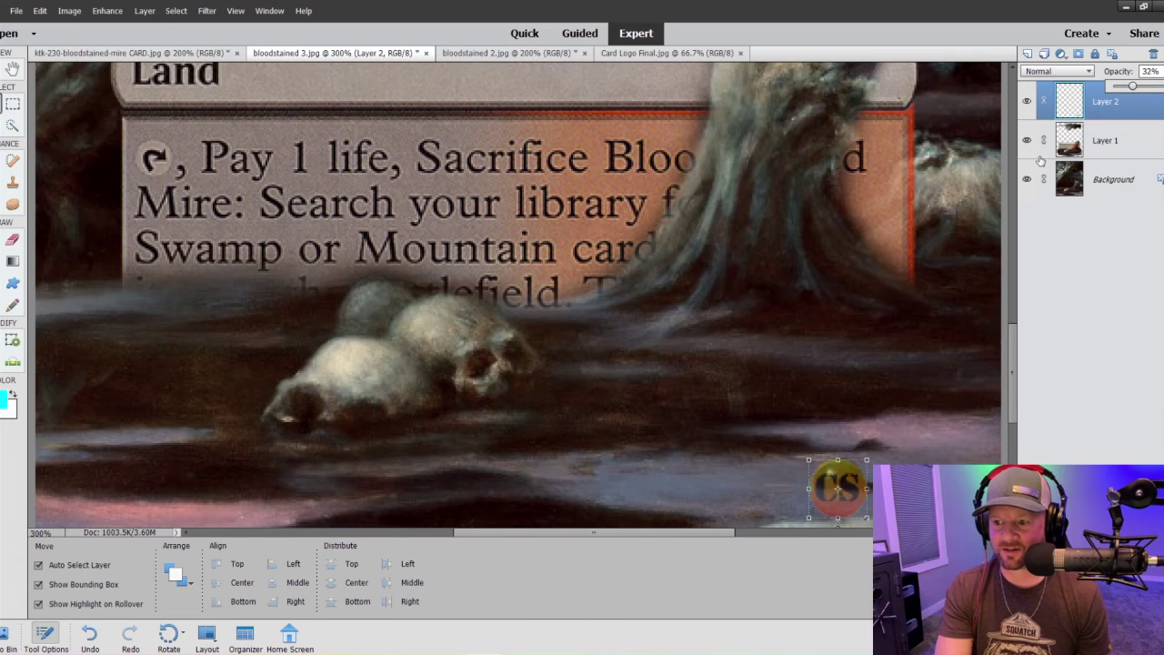
{"action": "scroll", "coordinate": [763, 453], "scroll_direction": "down", "scroll_amount": 1}
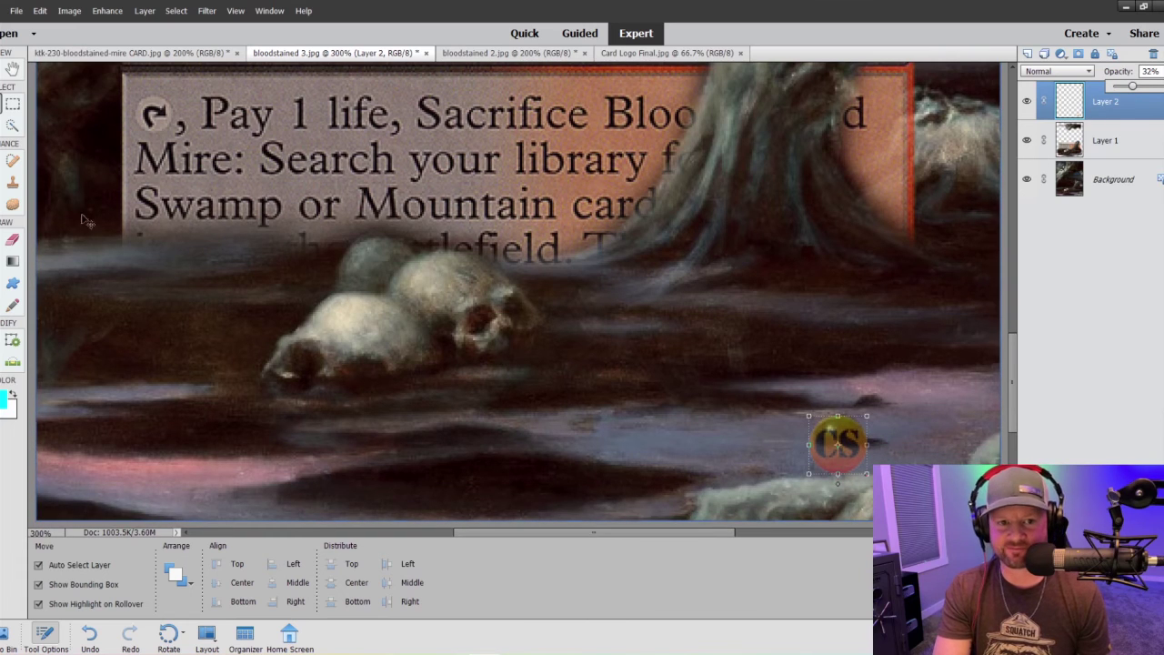
Step: Remove the lower part of the CS logo on Layer 2 with the Clone Stamp, reducing the brush to 25 px, so it looks half sunk in water
{"action": "left_click", "coordinate": [13, 126]}
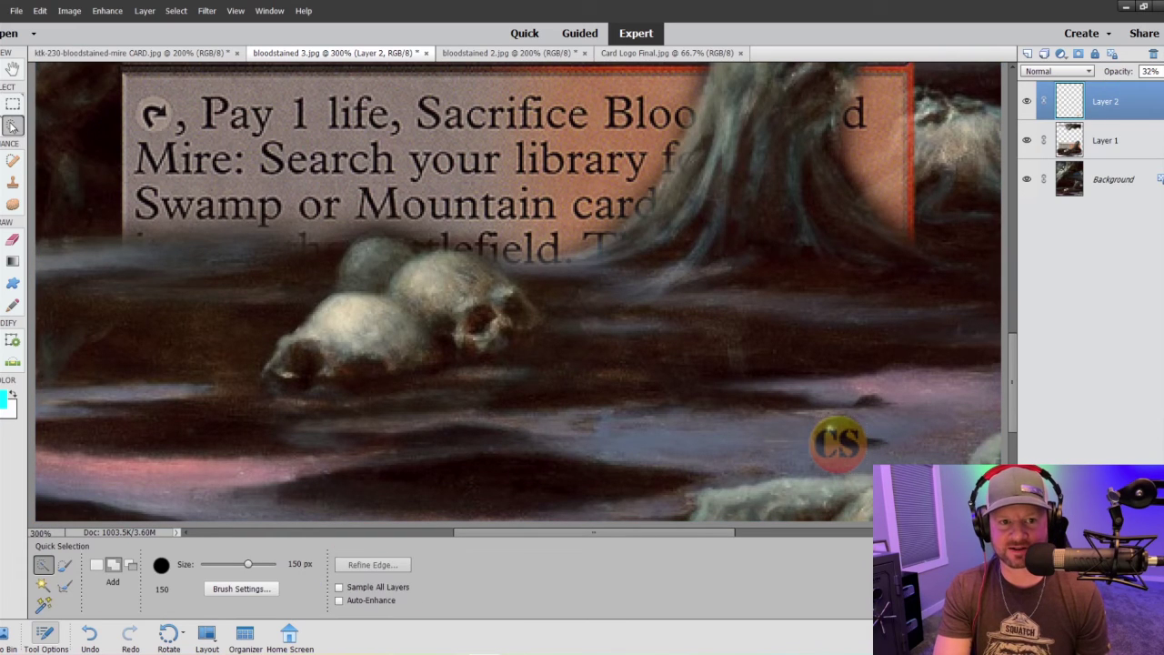
{"action": "left_click", "coordinate": [12, 179]}
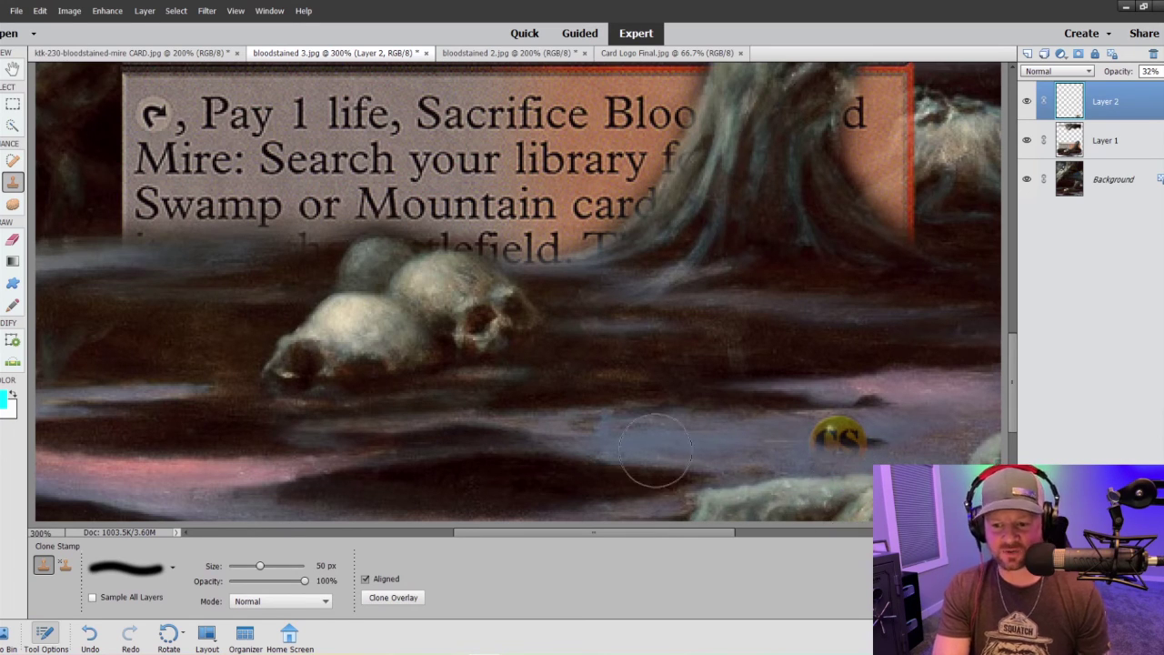
{"action": "key", "text": "bracketleft"}
{"action": "key", "text": "bracketleft"}
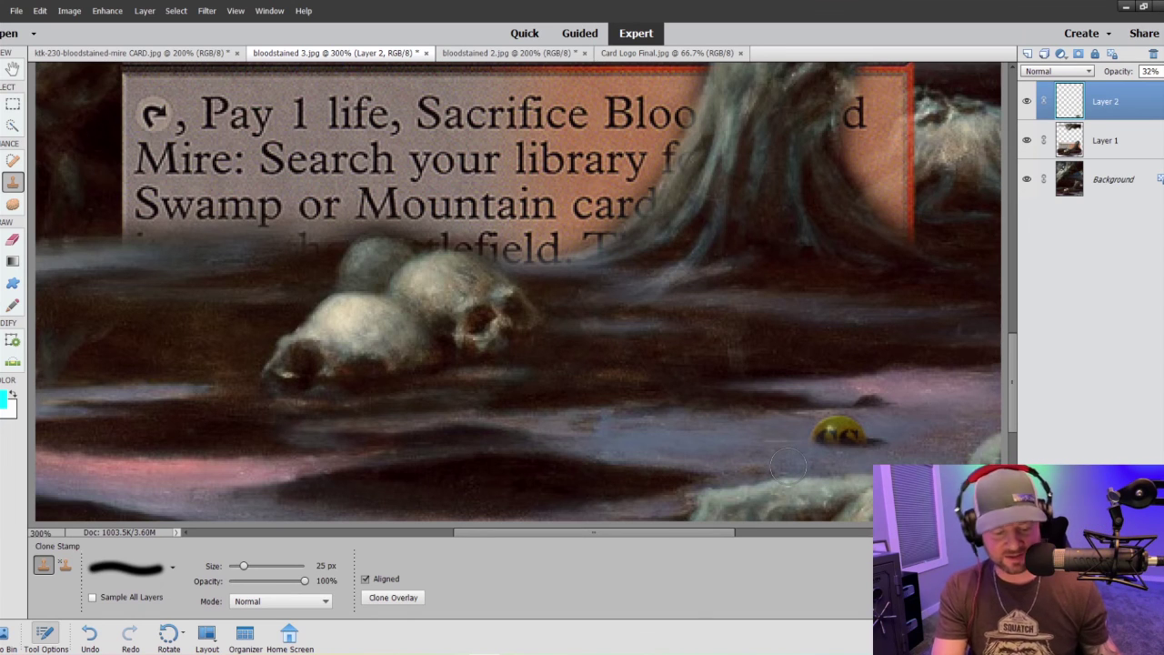
Step: Raise Layer 2's opacity to 52% and inspect the half-sunk CS logo against the surrounding water
{"action": "key", "text": "ctrl+minus"}
{"action": "key", "text": "ctrl+minus"}
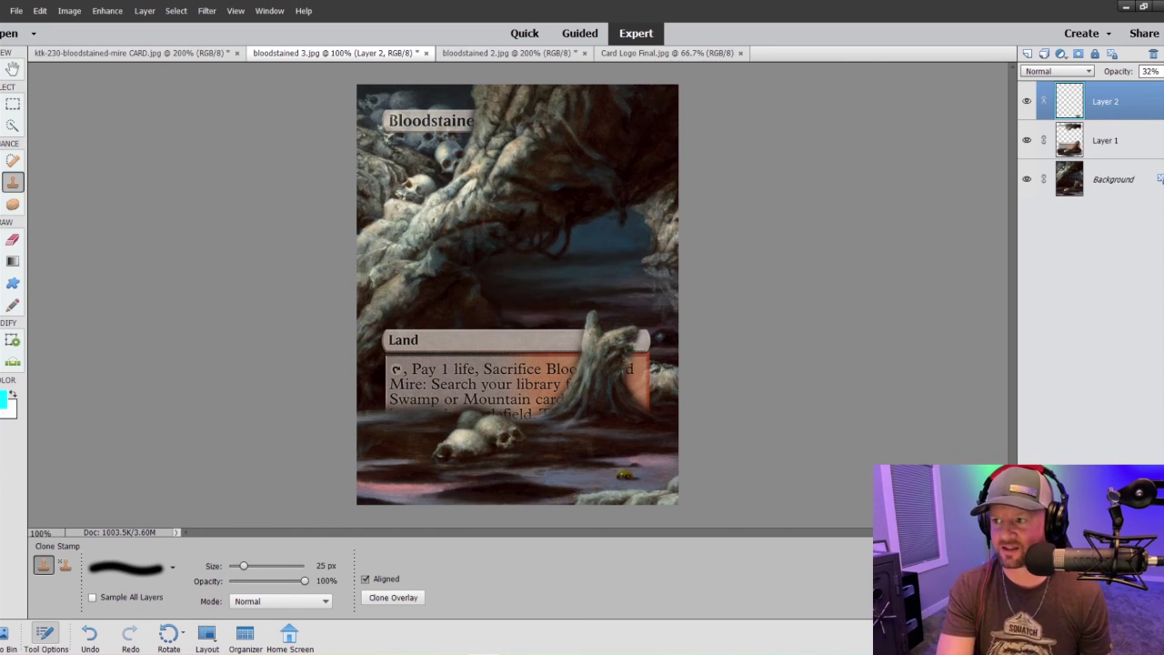
{"action": "left_click", "coordinate": [1151, 72]}
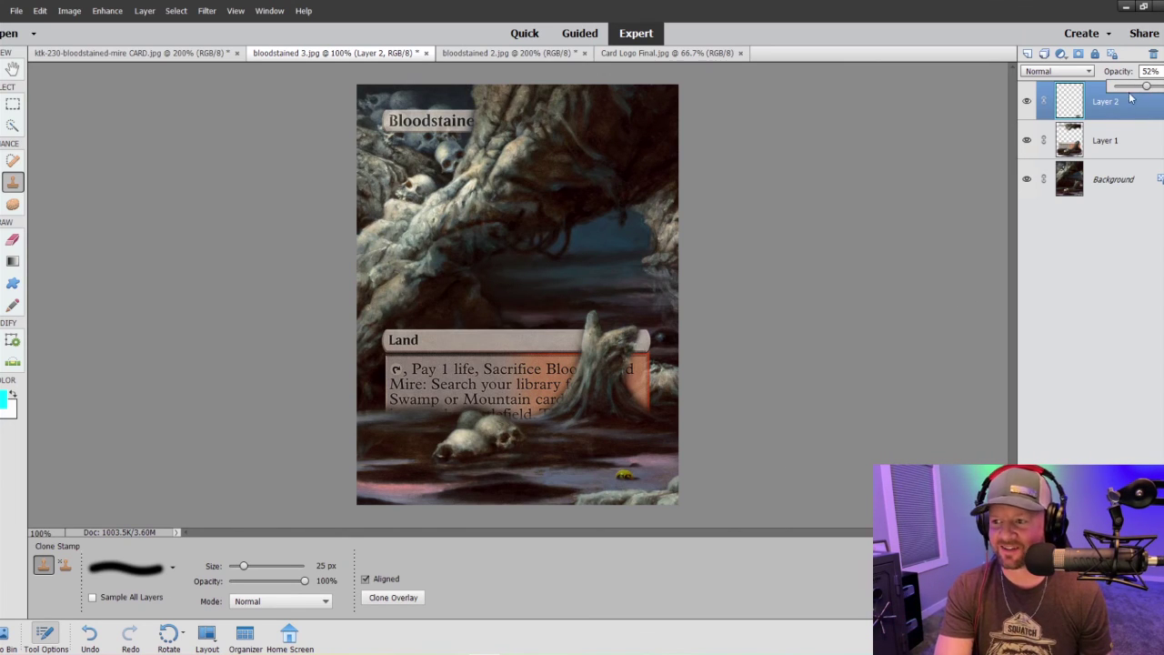
{"action": "key", "text": "ctrl+equal"}
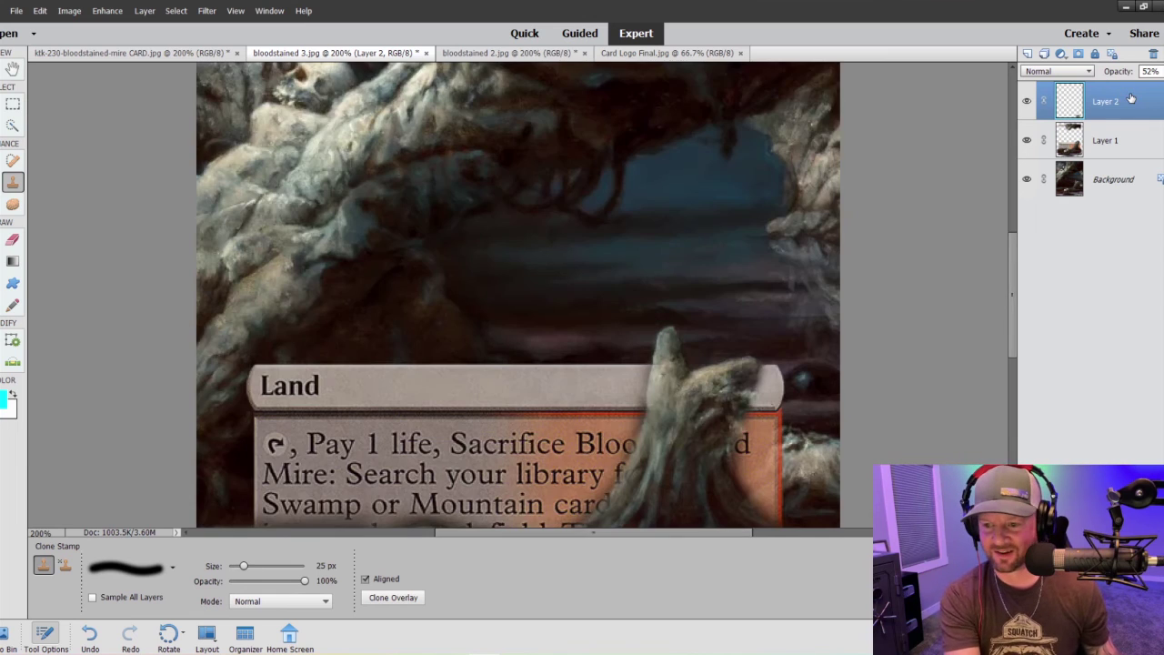
{"action": "scroll", "coordinate": [722, 382], "scroll_direction": "down", "scroll_amount": 5}
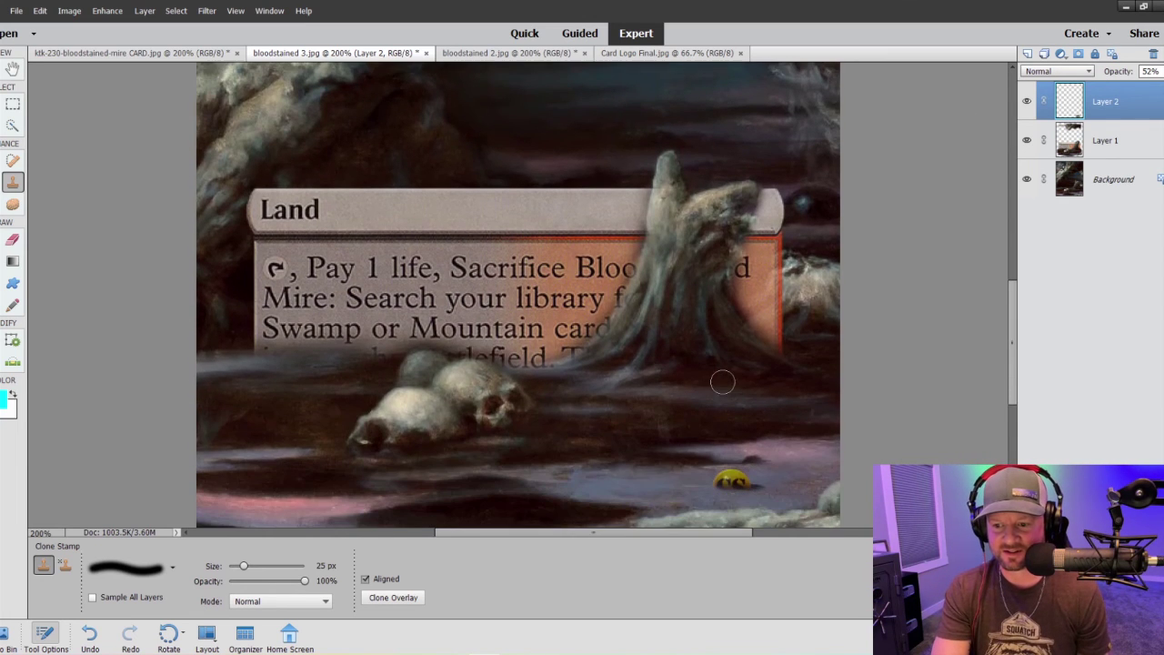
{"action": "scroll", "coordinate": [682, 379], "scroll_direction": "up", "scroll_amount": 3}
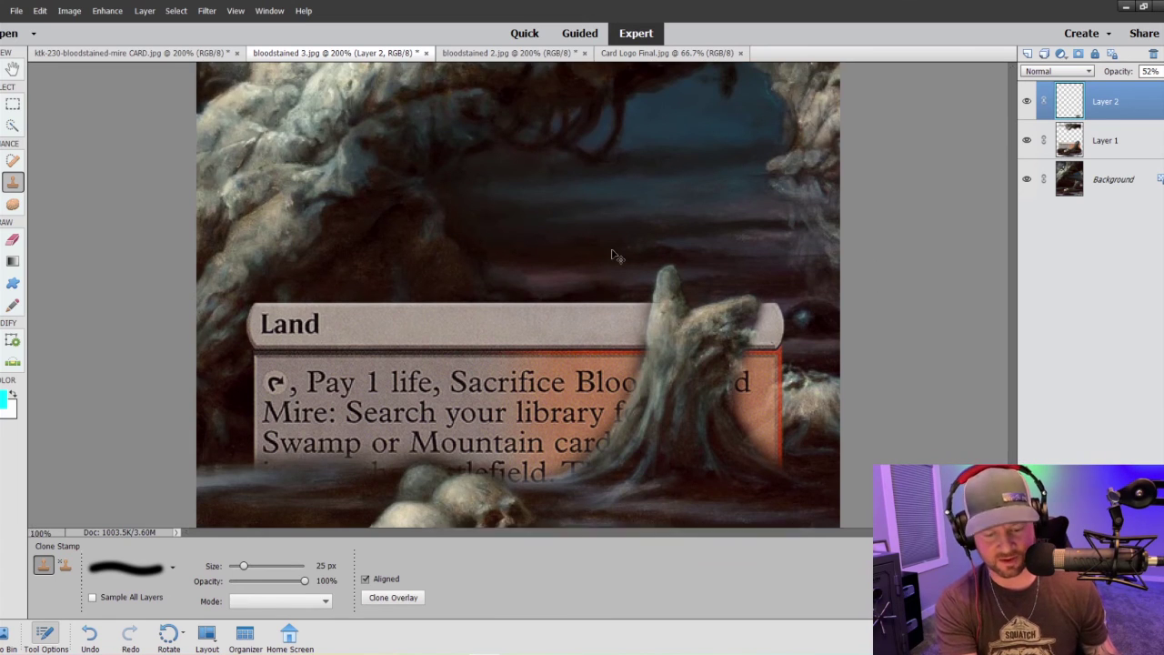
Step: Set the half-sunk CS logo layer's opacity to 64% while viewing the whole card
{"action": "key", "text": "ctrl+minus"}
{"action": "key", "text": "ctrl+minus"}
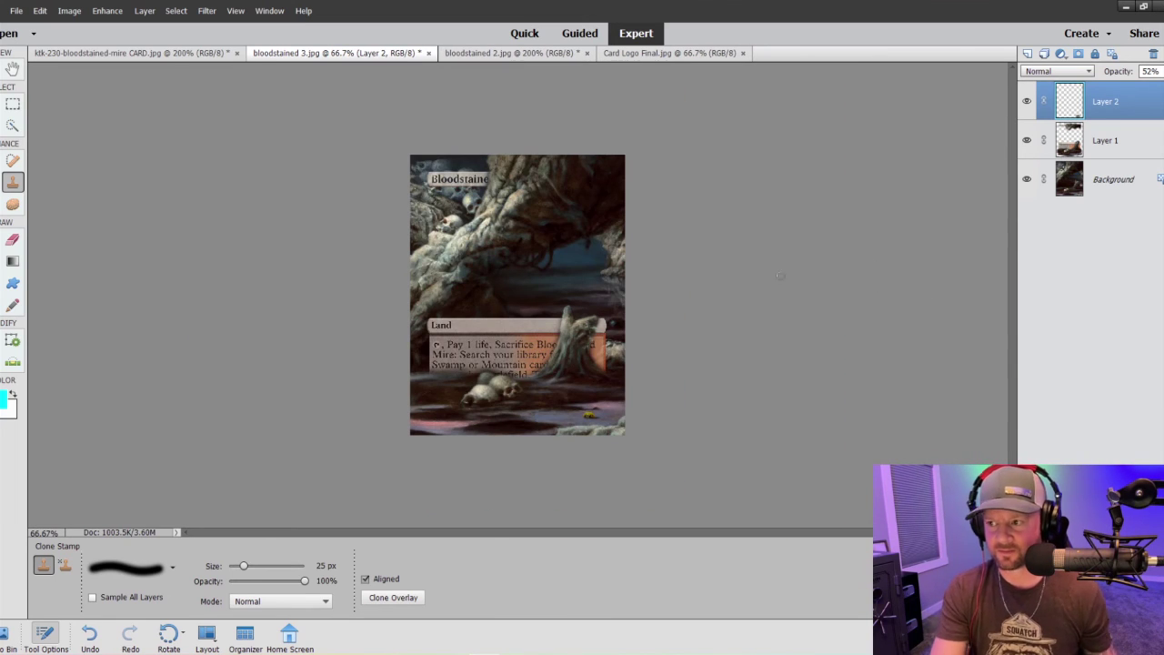
{"action": "left_click", "coordinate": [1150, 71]}
{"action": "left_click_drag", "start_coordinate": [1154, 86], "coordinate": [1156, 86]}
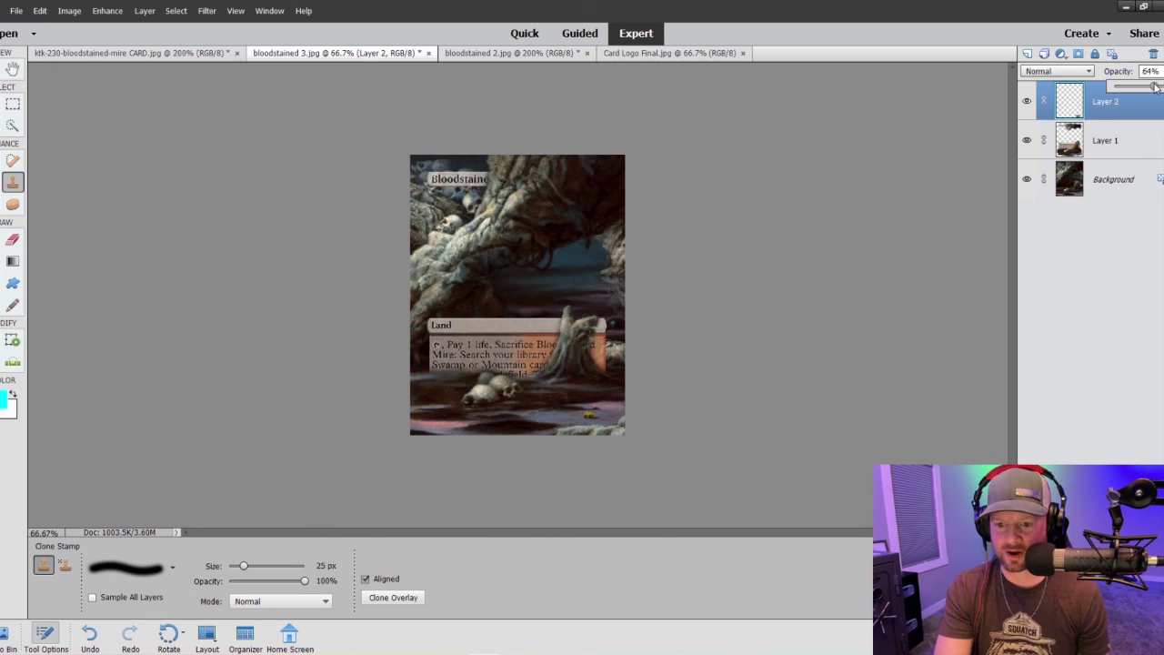